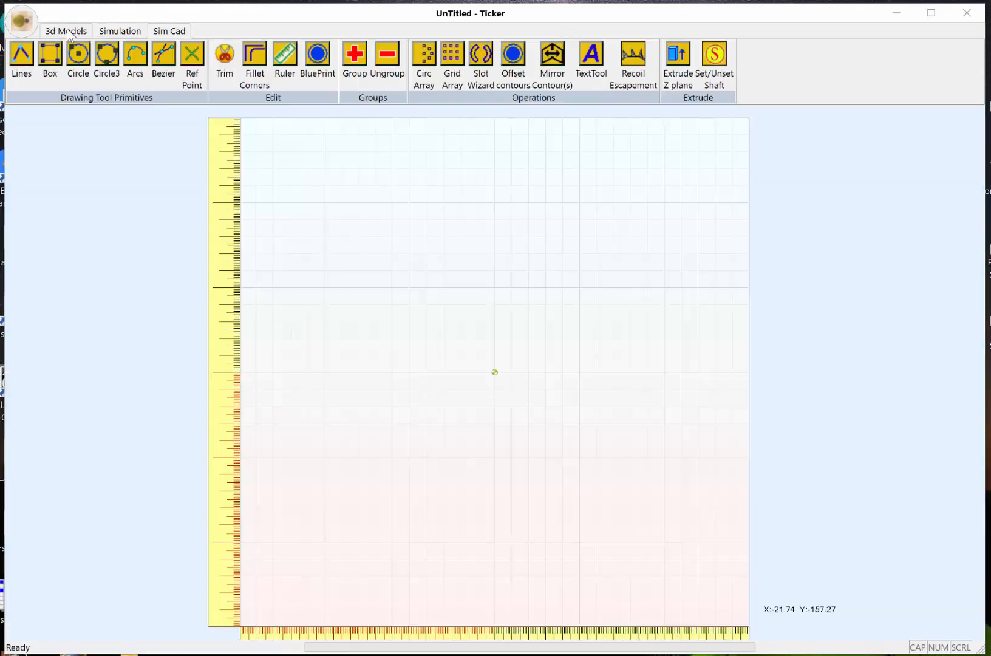
click(68, 33)
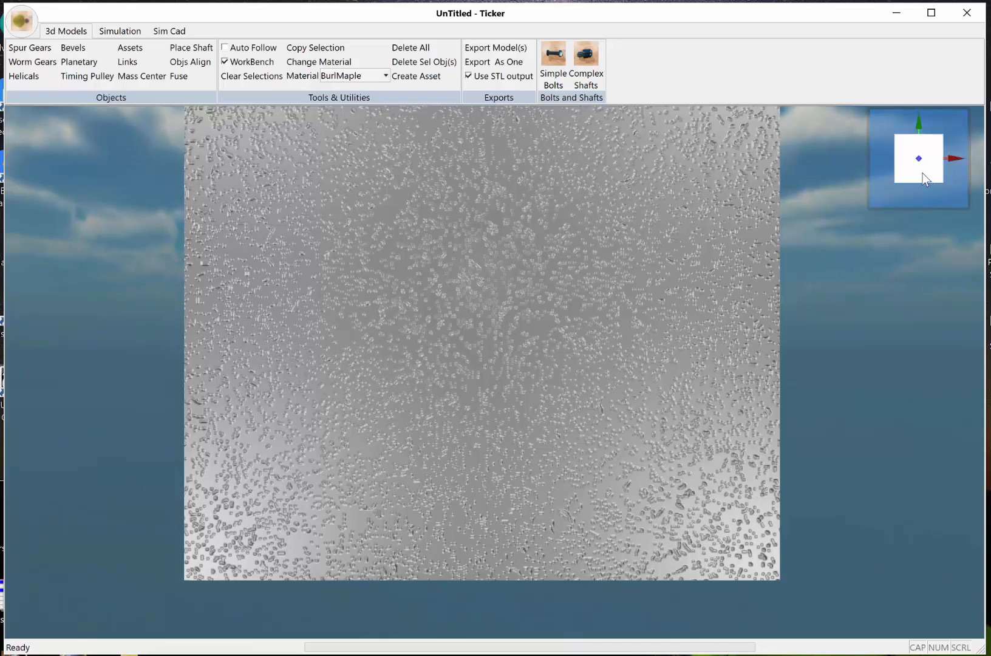
scroll(543, 290, down, 3)
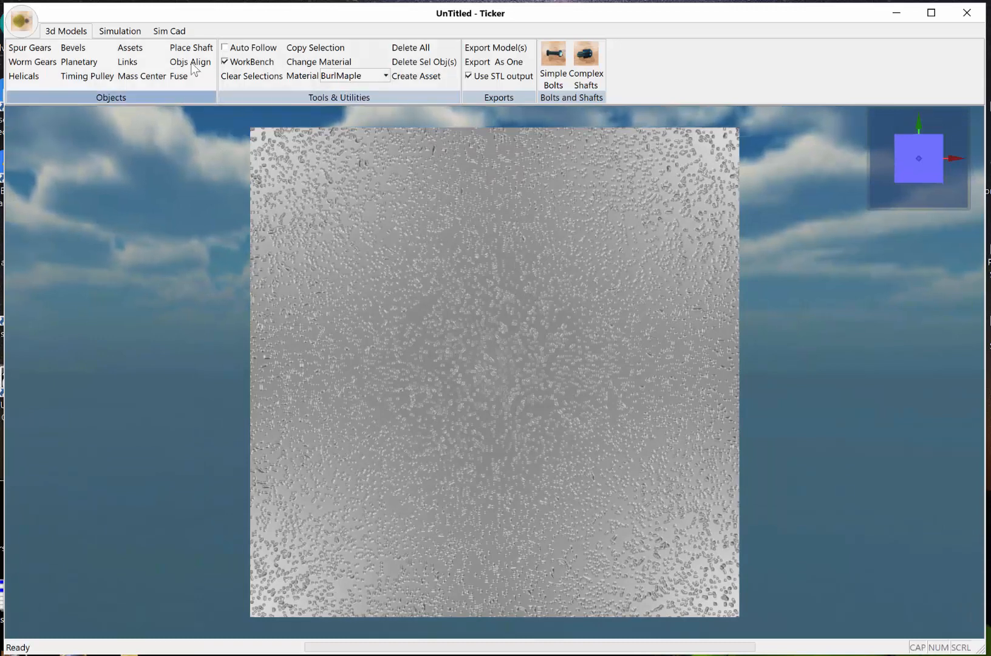
click(169, 31)
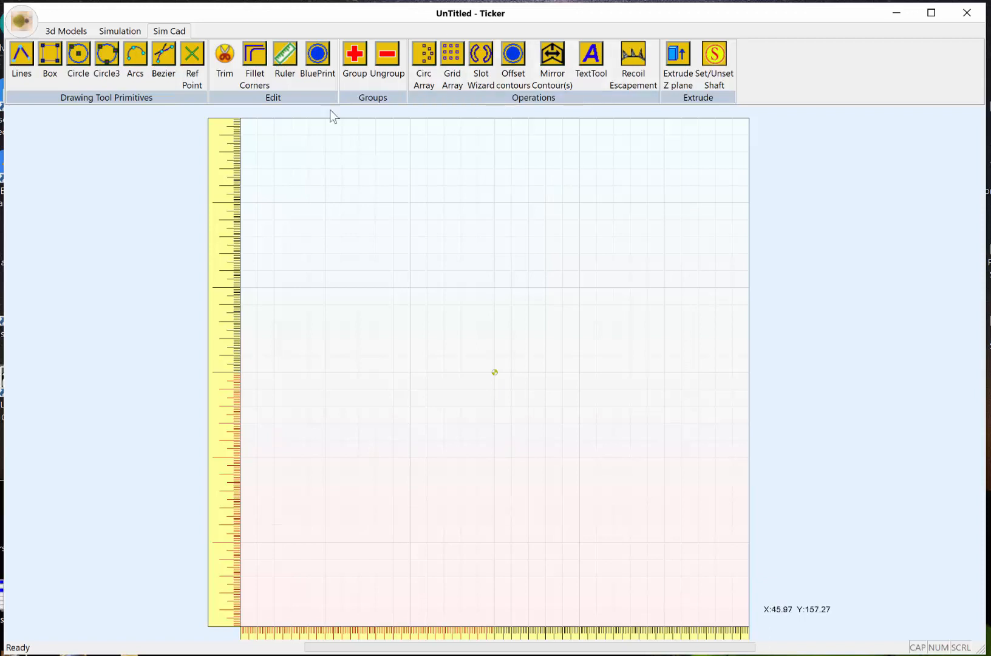
Preview a recoil escapement with 30 teeth, tip radius 50, root radius 45, tooth span 5, tooth tip 0.5 and drop angle 1.5 degrees.
click(637, 63)
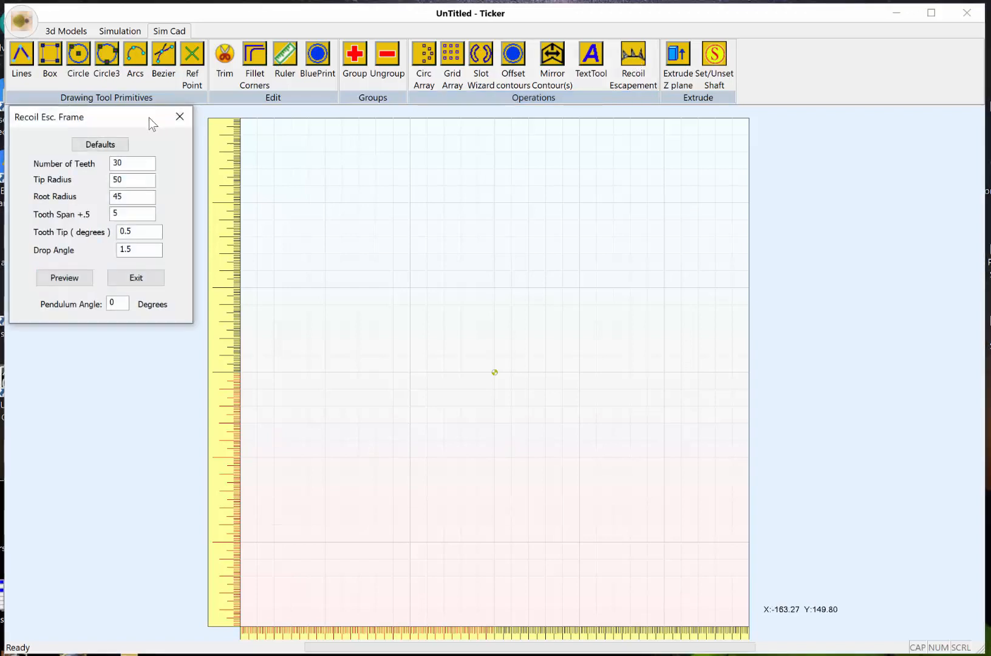
drag(148, 117, 835, 175)
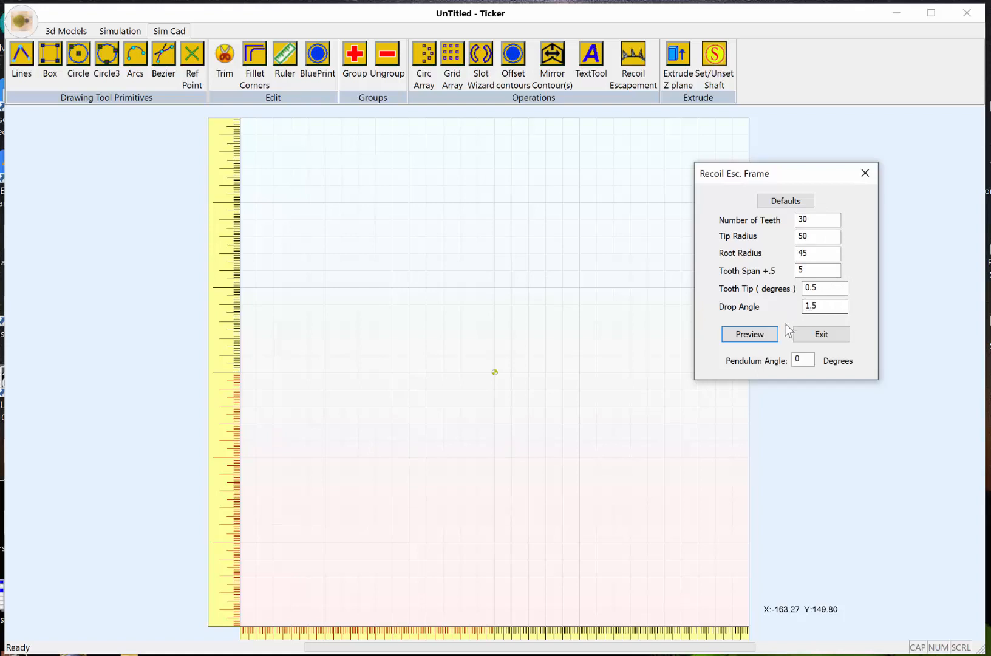
click(759, 336)
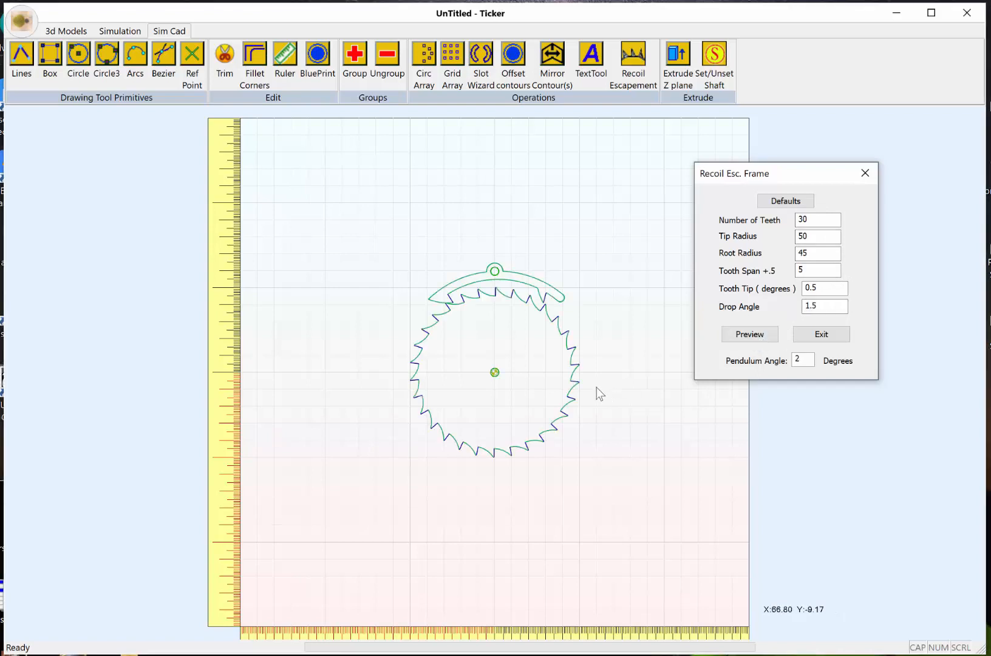
scroll(529, 374, up, 2)
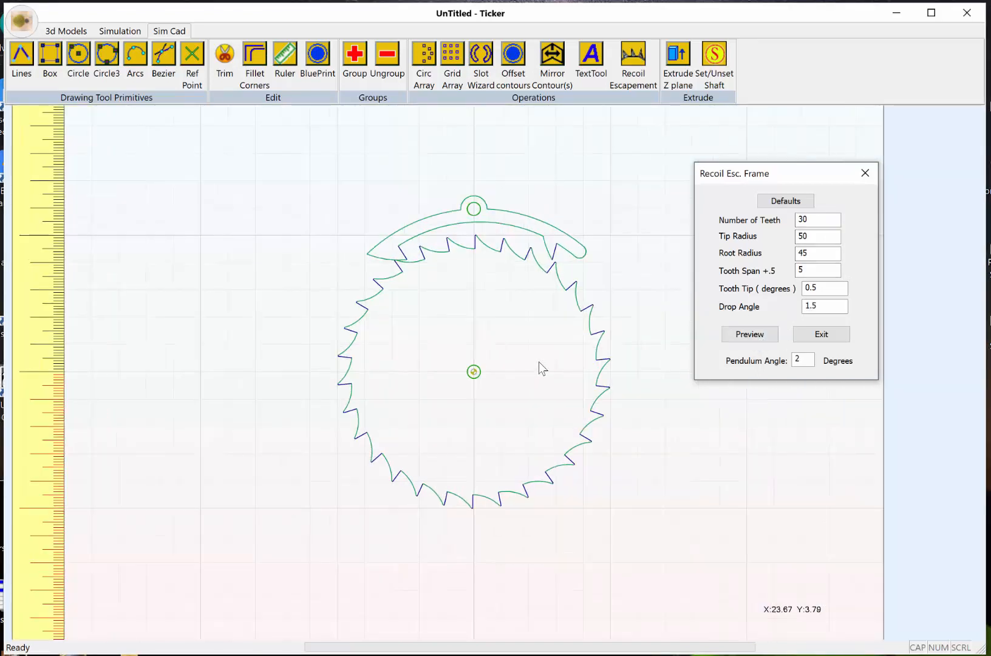
Preview the recoil escapement with 36 teeth, and return the number of teeth to 30.
click(814, 217)
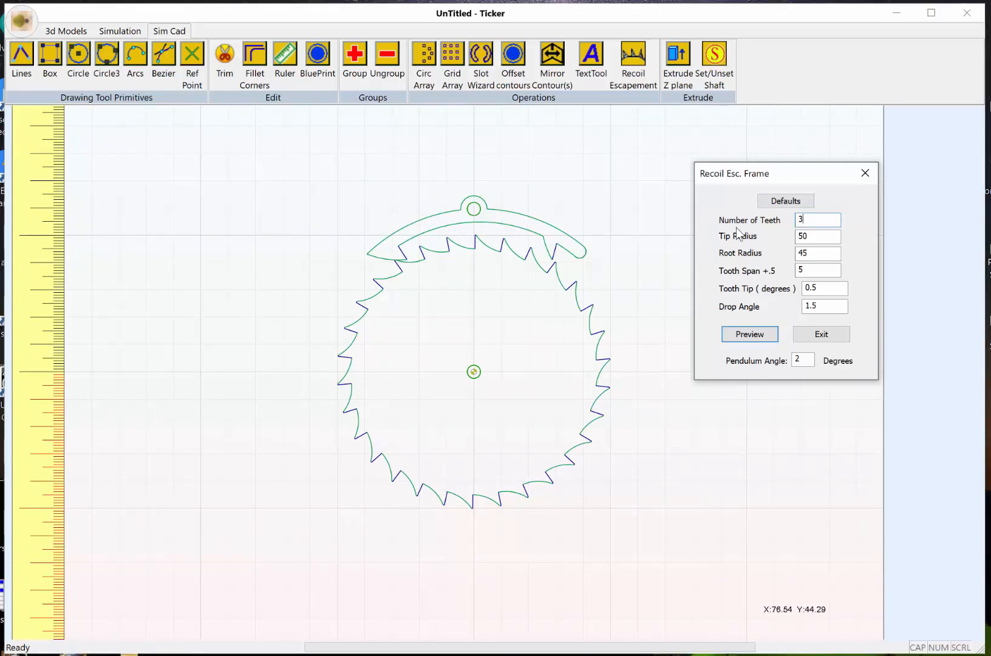
click(762, 341)
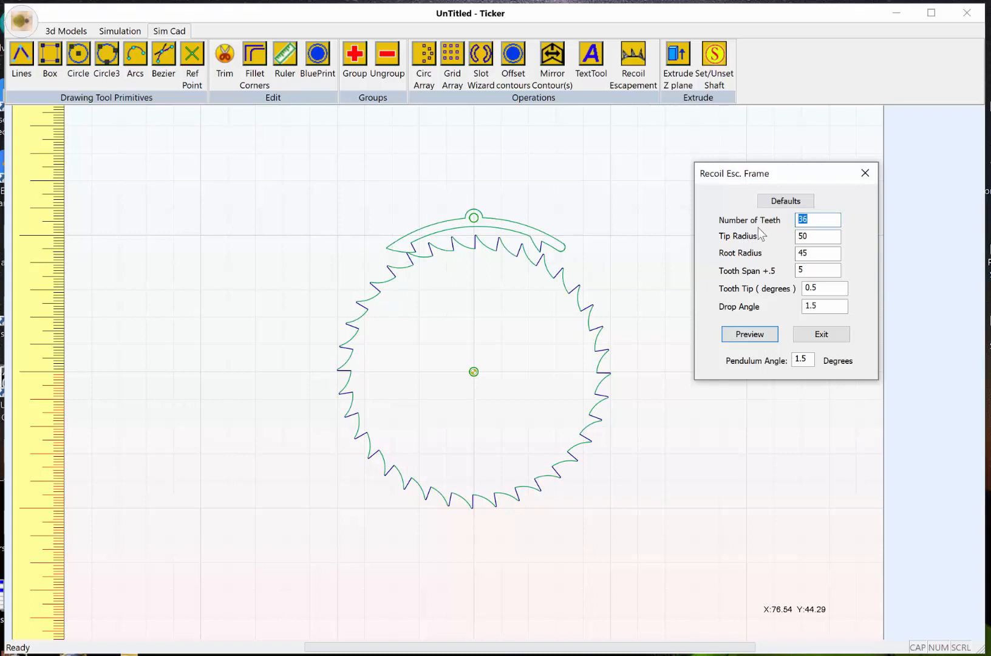
text(30)
click(755, 335)
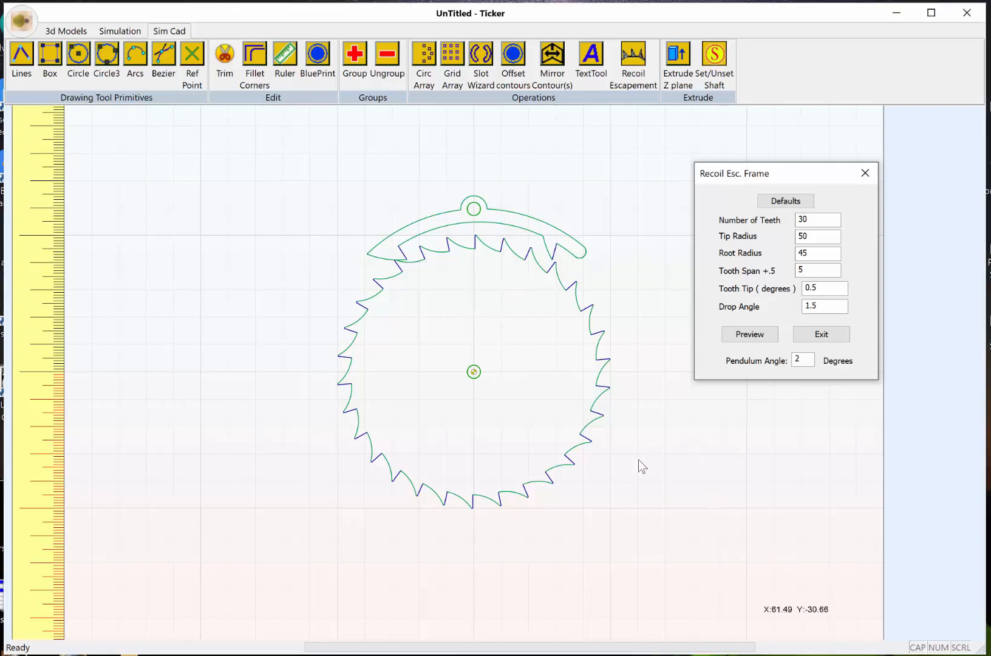
Examine how the pallet arm spans and engages the teeth of the 30-tooth escape wheel.
scroll(625, 474, down, 2)
scroll(625, 474, up, 3)
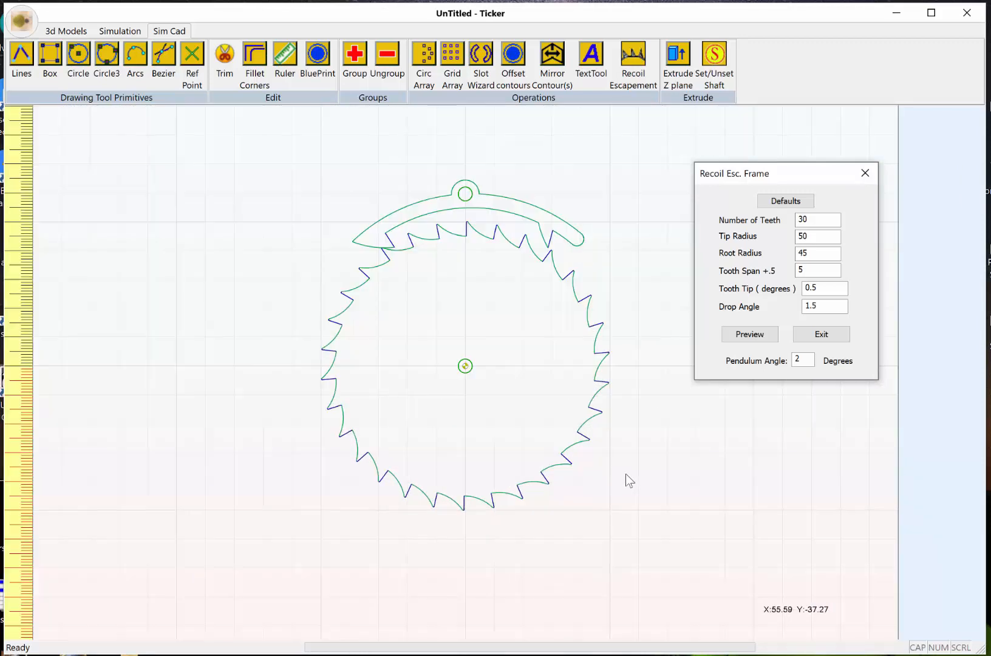
scroll(626, 474, down, 2)
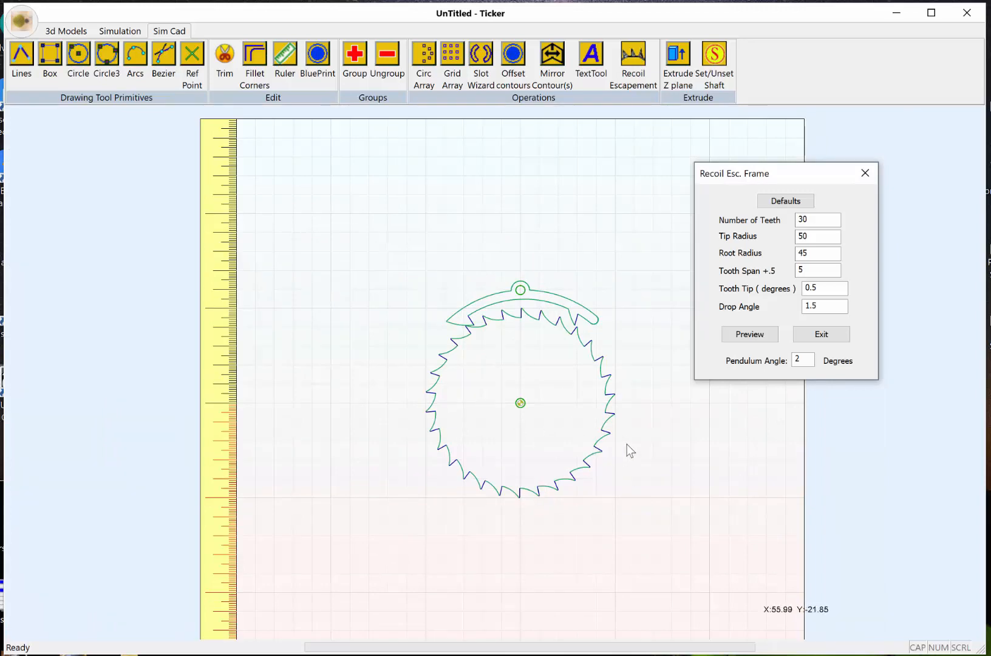
mouse_move(625, 443)
middle_down()
mouse_move(583, 383)
mouse_move(590, 364)
mouse_move(595, 382)
middle_up()
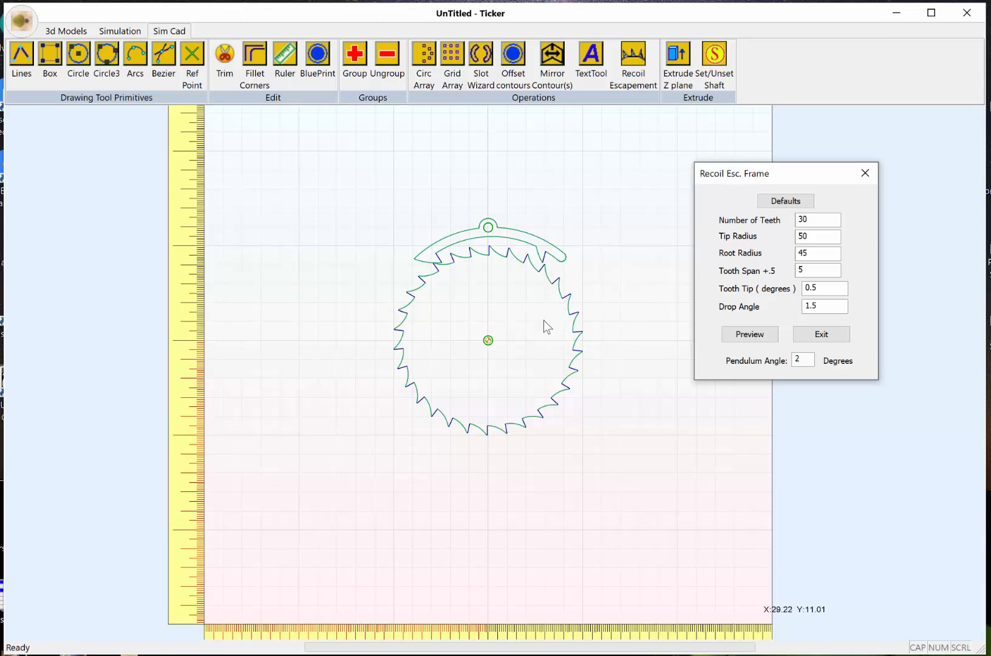
scroll(529, 322, down, 2)
scroll(530, 322, up, 2)
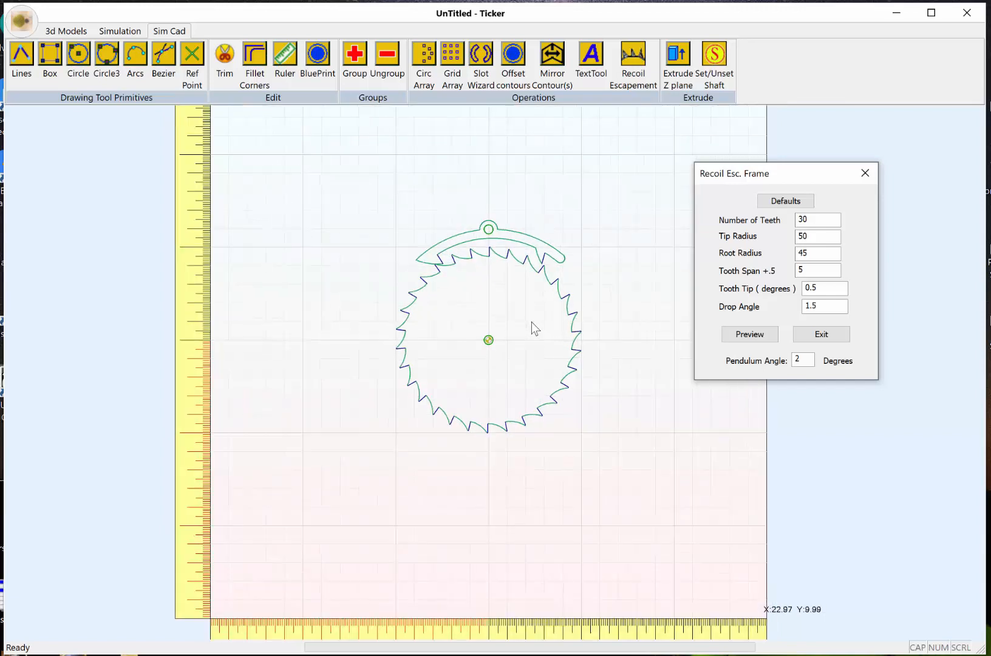
middle_drag(557, 363, 538, 337)
scroll(494, 297, up, 2)
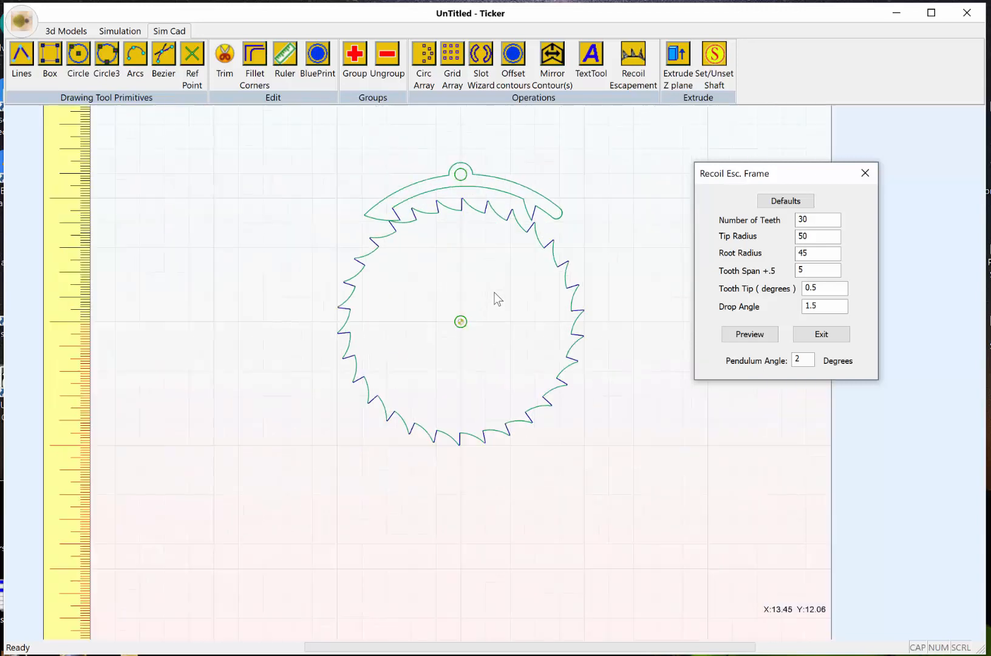
scroll(495, 297, down, 1)
scroll(498, 313, up, 1)
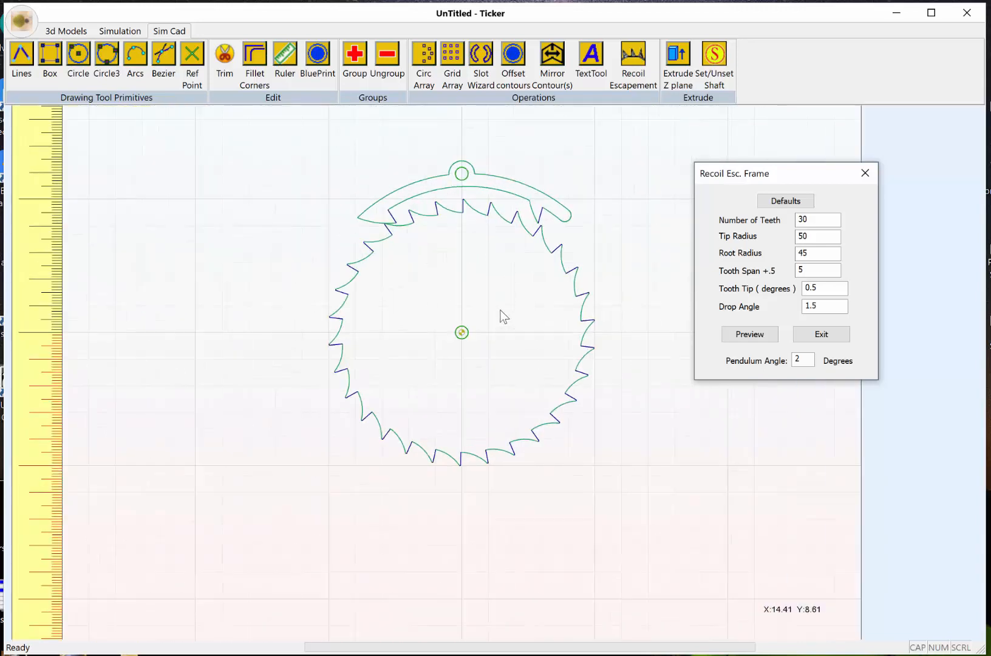
middle_drag(509, 331, 499, 324)
scroll(499, 318, down, 1)
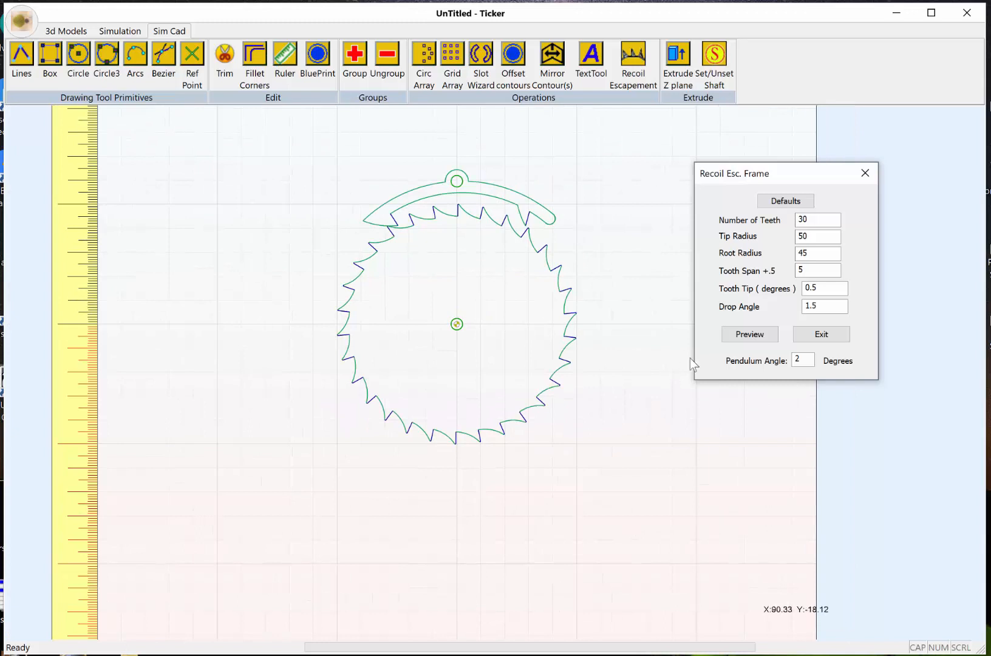
click(770, 340)
scroll(512, 255, down, 1)
scroll(504, 276, up, 1)
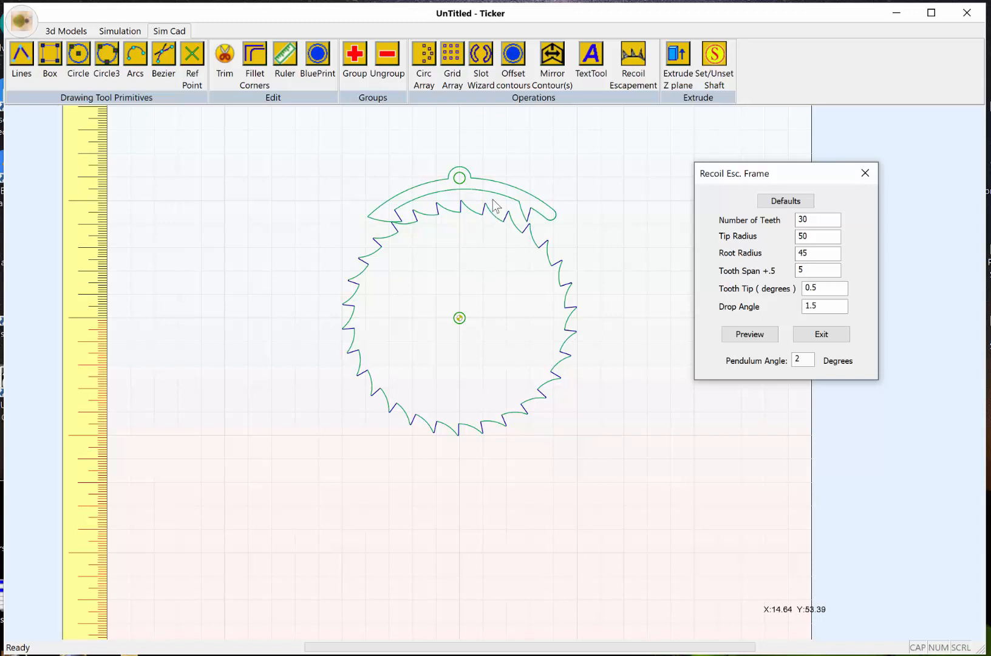
Preview the escapement with a tooth span of 3 and inspect the pallet arm and wheel teeth.
double_click(809, 267)
text(3)
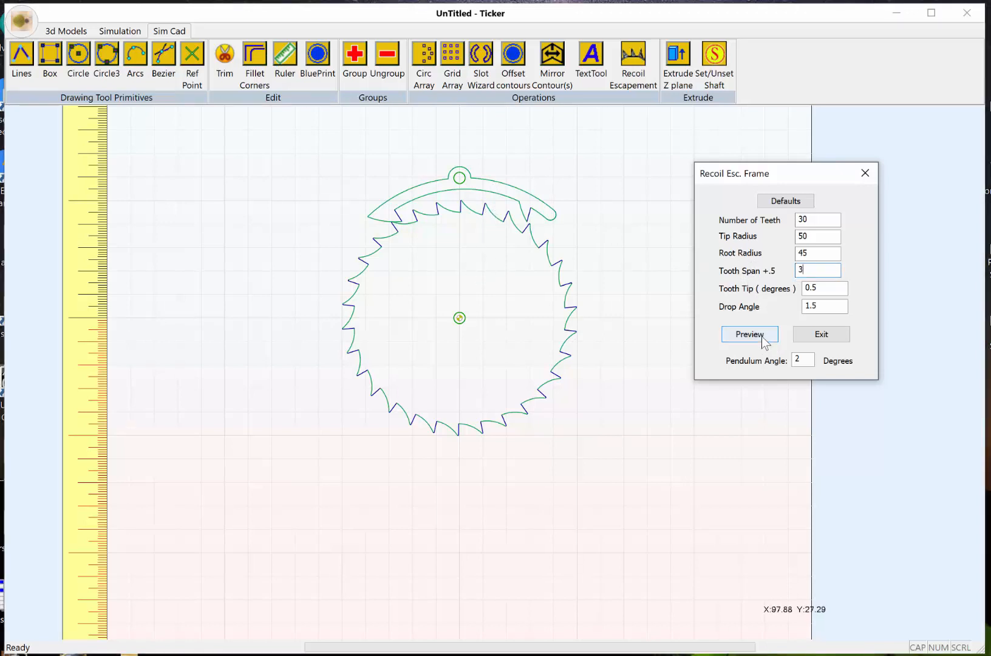
click(764, 340)
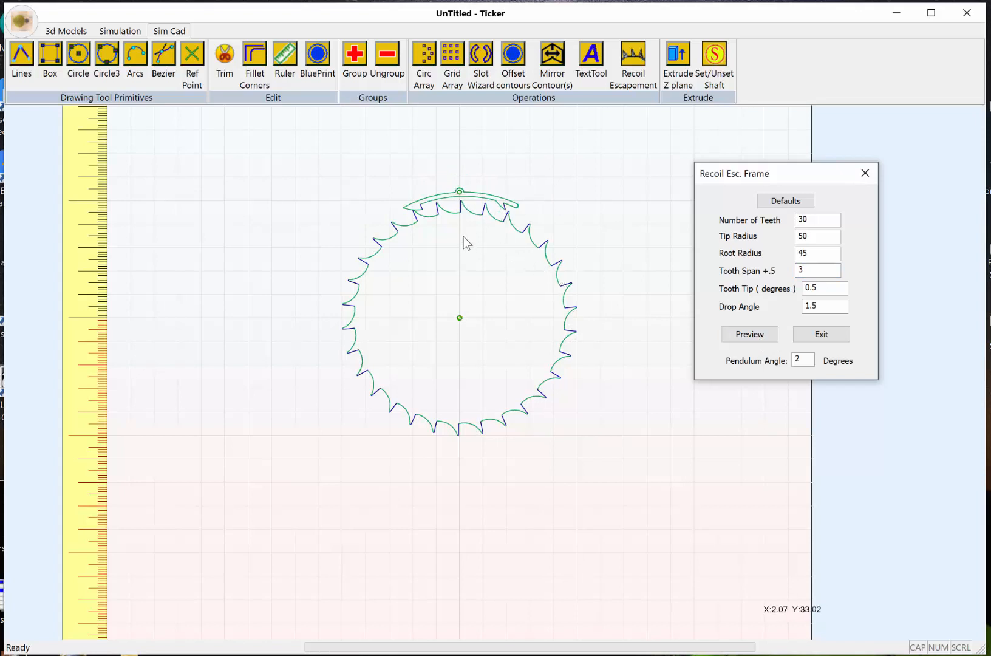
scroll(461, 203, up, 3)
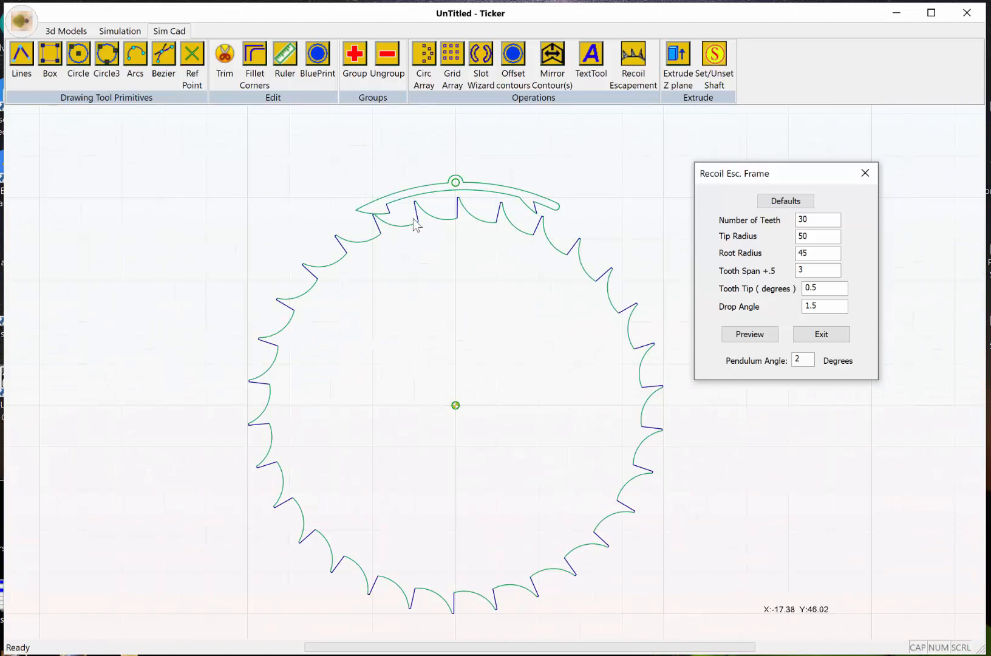
scroll(460, 243, down, 1)
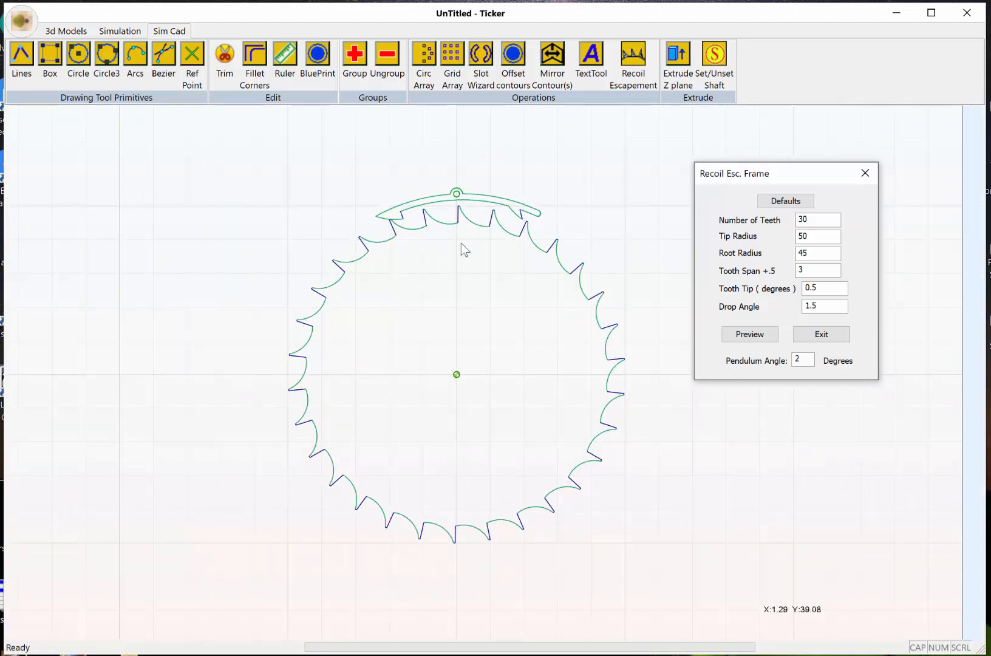
scroll(458, 229, up, 1)
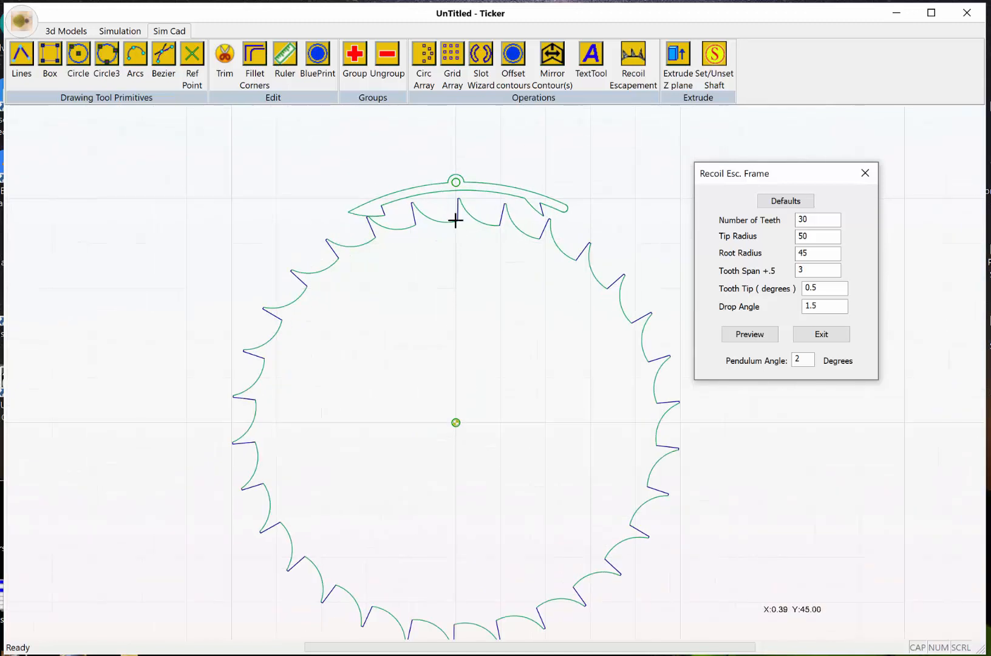
scroll(475, 305, down, 1)
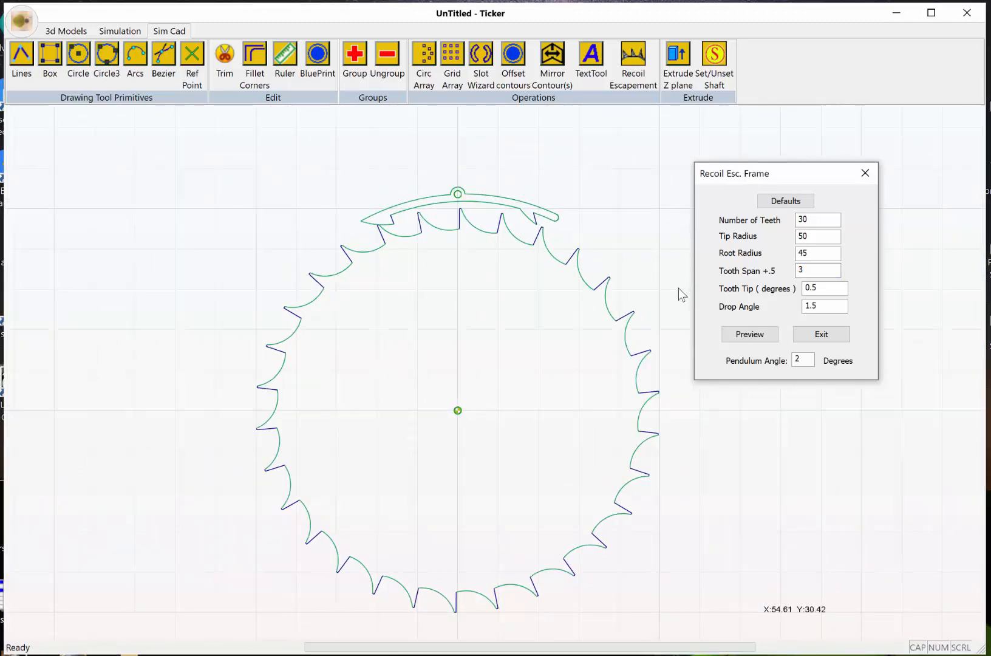
Return the escapement's tooth span to 5 and regenerate the preview.
click(763, 336)
click(748, 338)
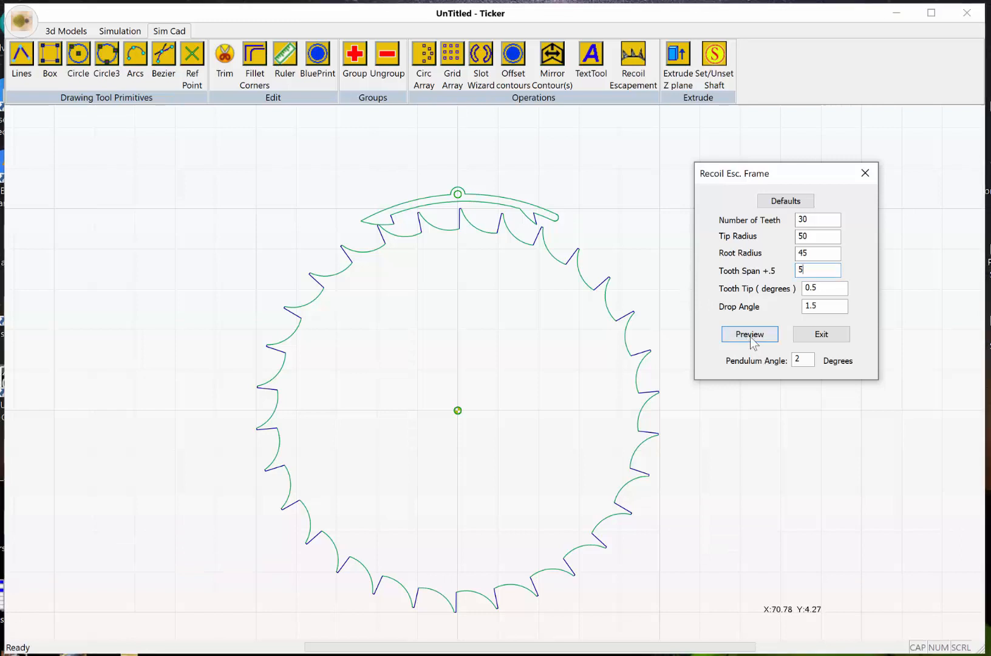
click(752, 342)
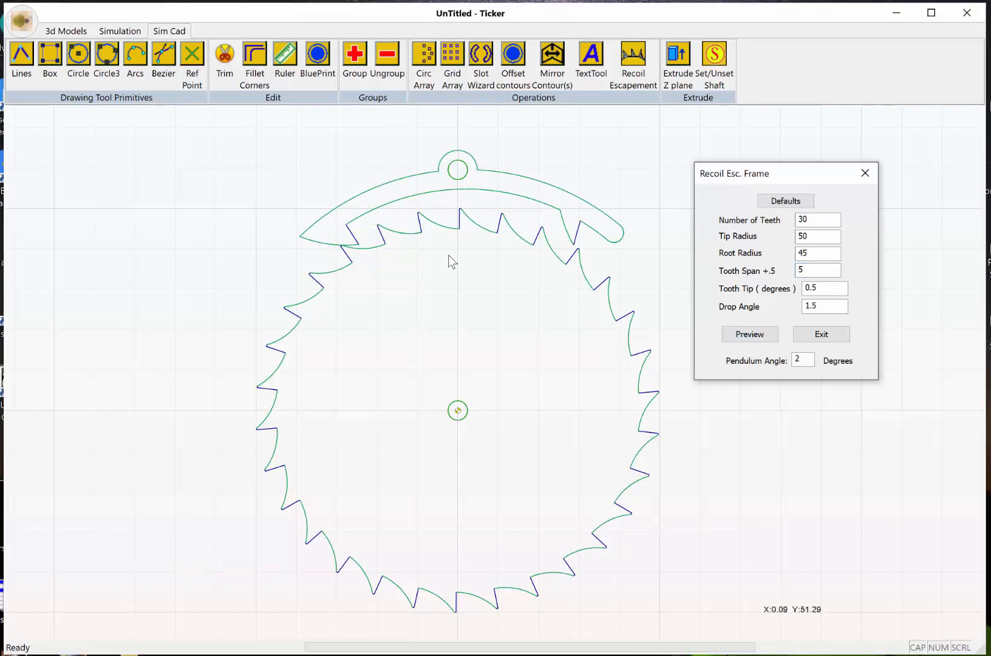
Set the tooth span to 7 and preview the whole escapement.
double_click(812, 268)
text(7)
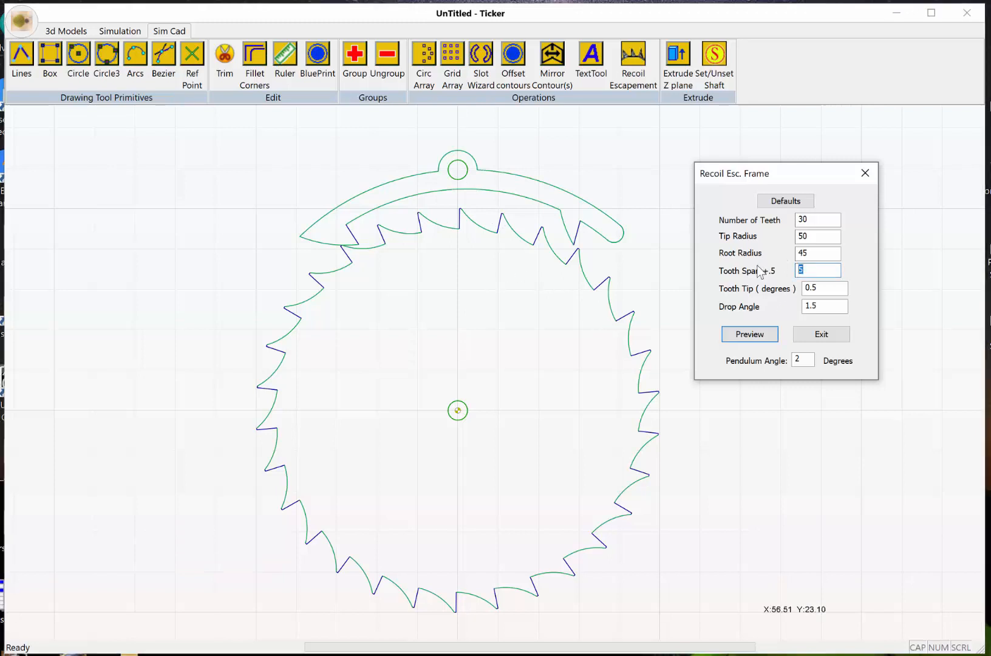
click(759, 337)
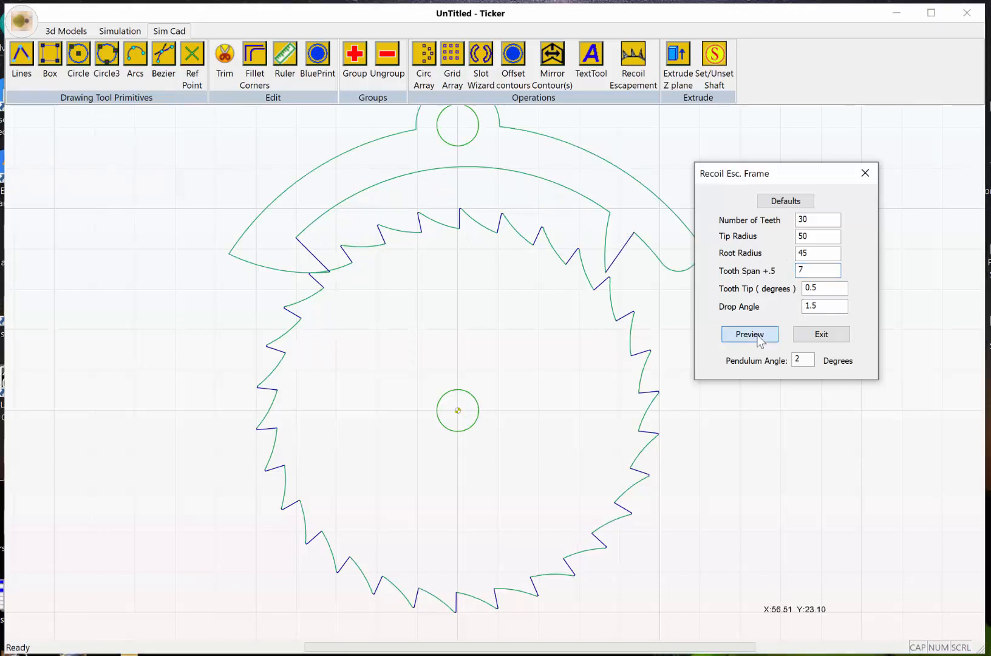
scroll(598, 355, down, 2)
middle_drag(587, 336, 568, 328)
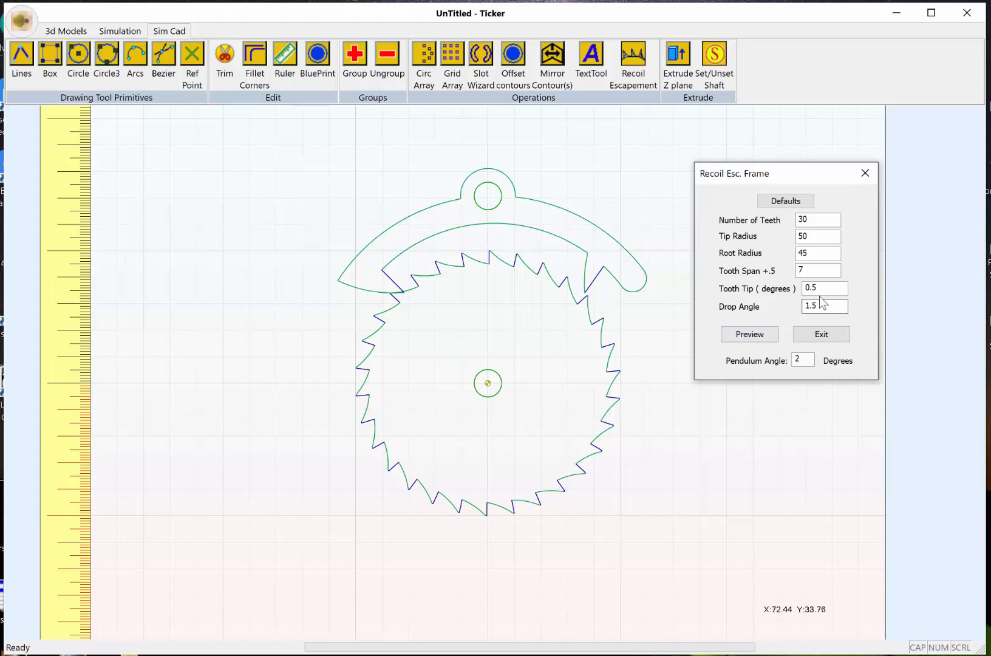
Restore the tooth span to 5 and refresh the escapement preview.
double_click(818, 269)
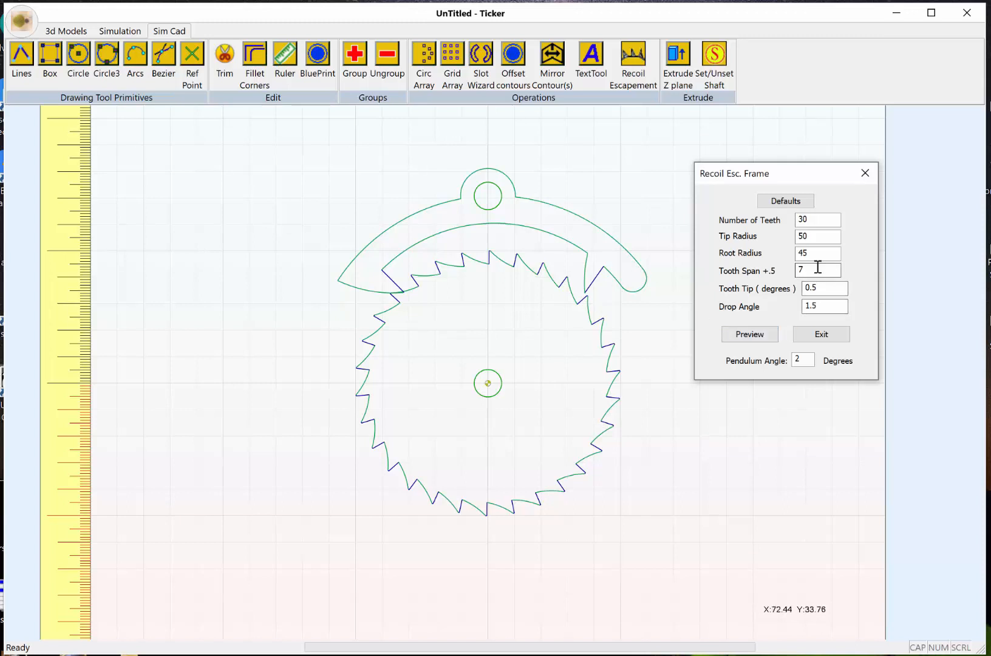
text(5)
click(772, 335)
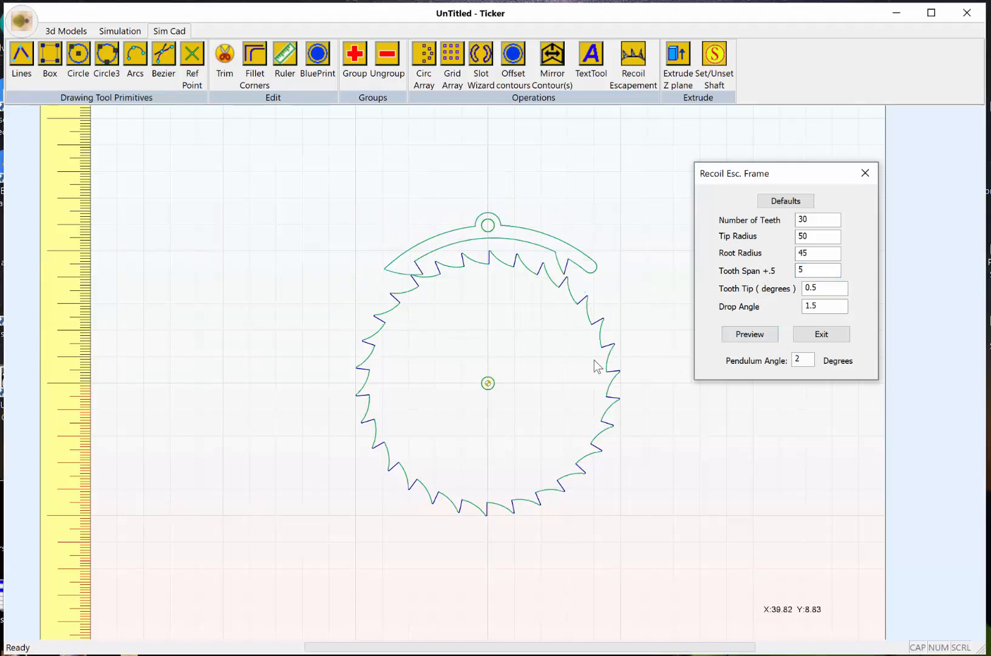
Examine the tooth tips and the contact between the pallet tip and the wheel teeth up close.
scroll(595, 360, up, 4)
scroll(556, 321, down, 2)
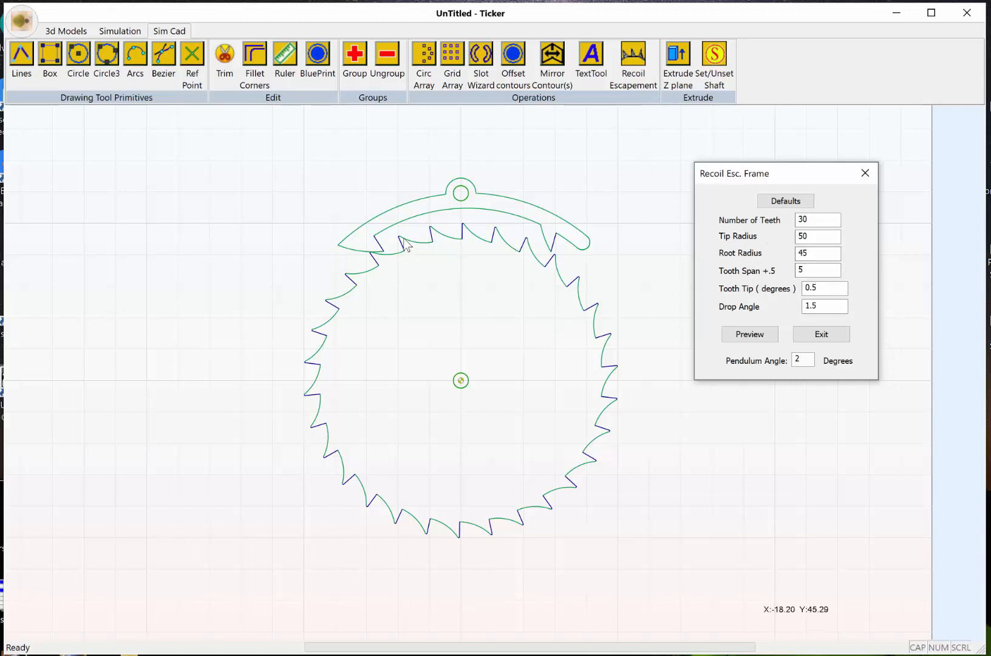
scroll(398, 243, up, 2)
scroll(398, 240, up, 2)
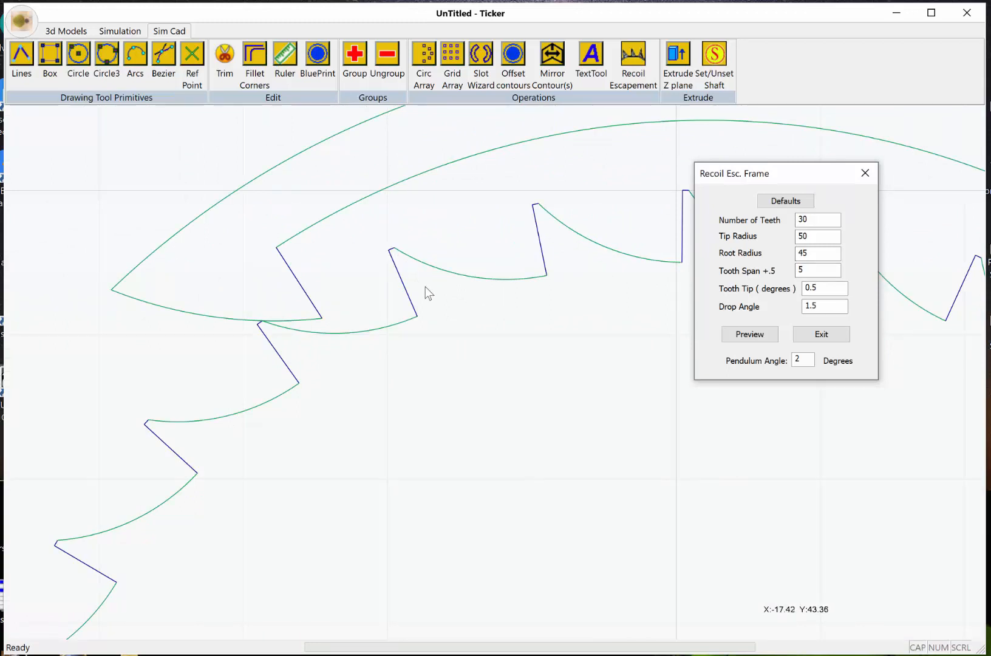
scroll(428, 290, down, 2)
scroll(419, 267, up, 2)
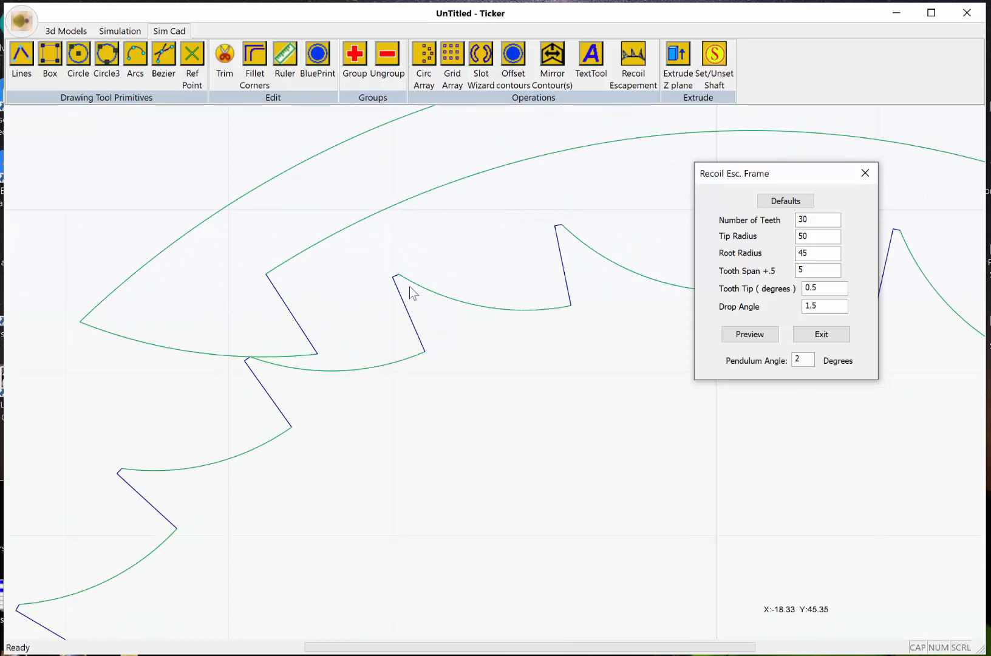
scroll(444, 322, down, 2)
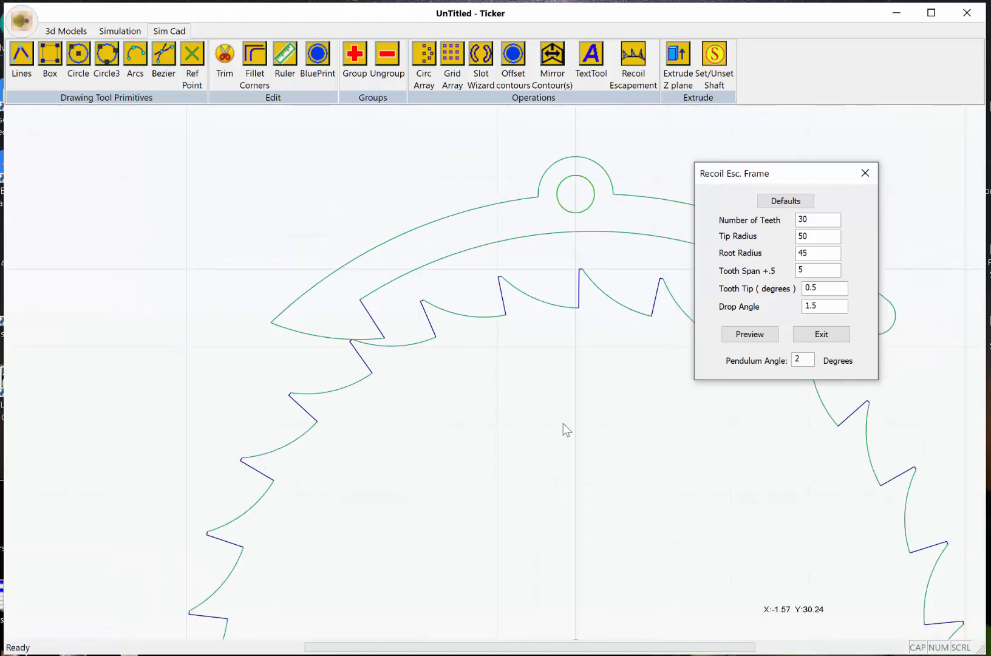
Examine the whole escapement wheel and pallet together with the drop angle parameter.
middle_drag(551, 405, 501, 360)
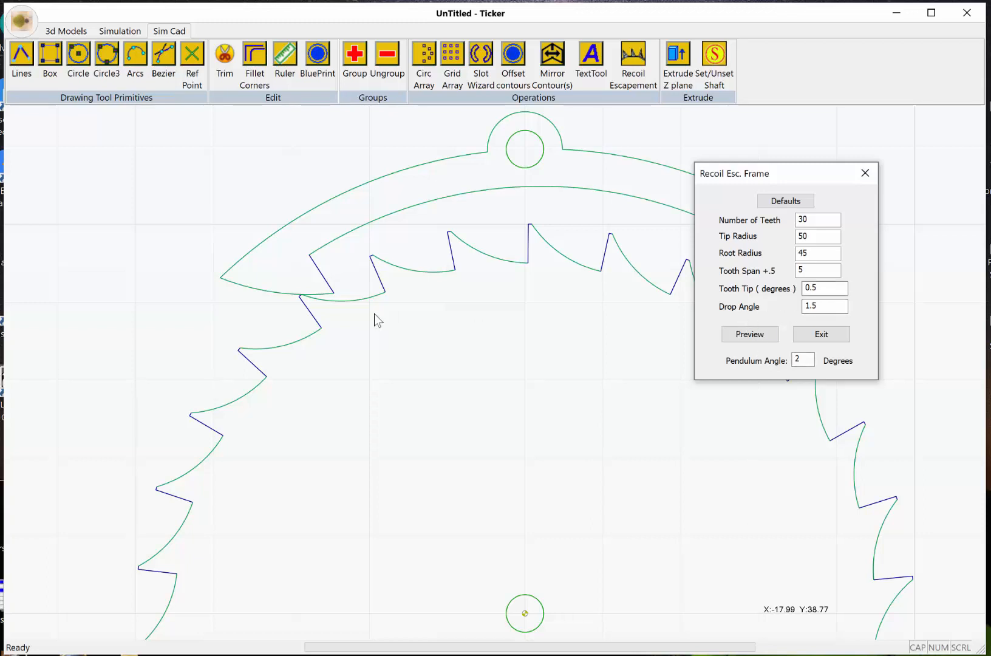
scroll(521, 364, down, 2)
mouse_move(520, 396)
middle_down()
mouse_move(489, 350)
mouse_move(510, 331)
mouse_move(511, 308)
middle_up()
scroll(472, 311, up, 1)
scroll(469, 306, down, 1)
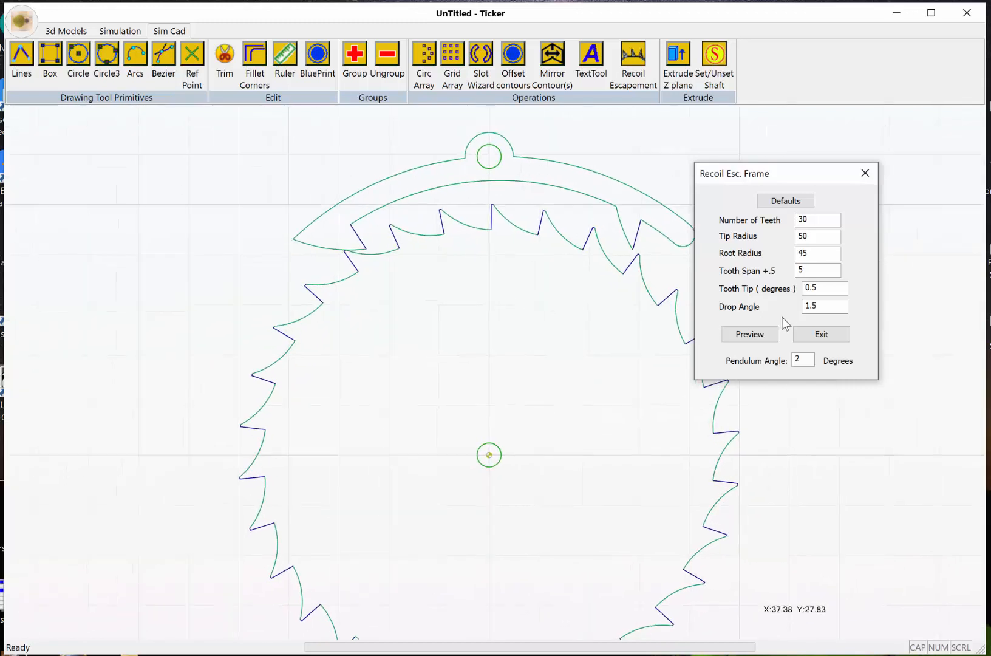
drag(807, 173, 879, 150)
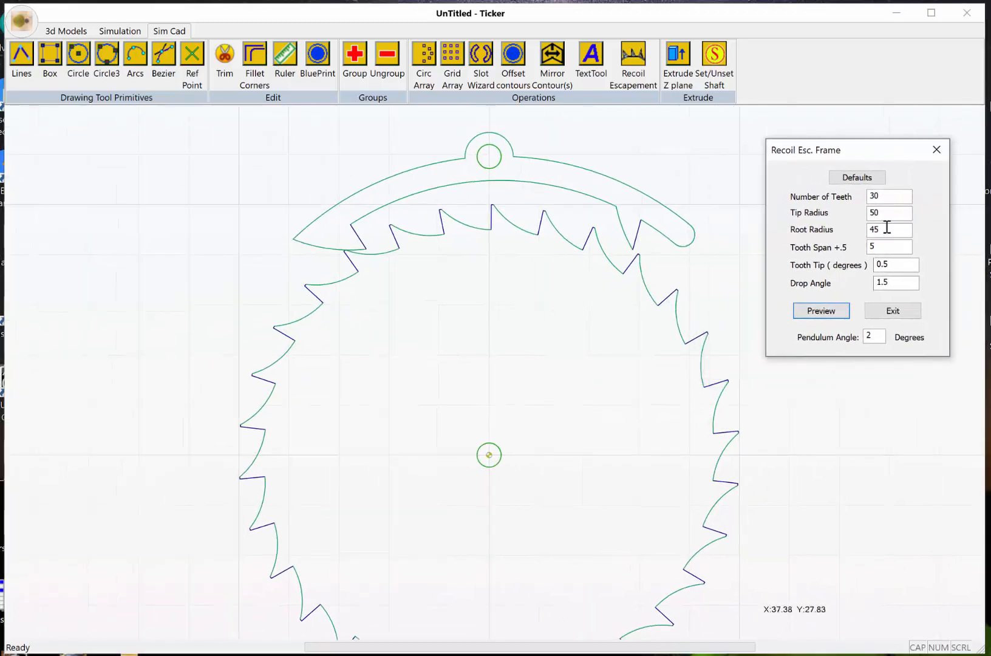
drag(894, 283, 840, 283)
click(710, 278)
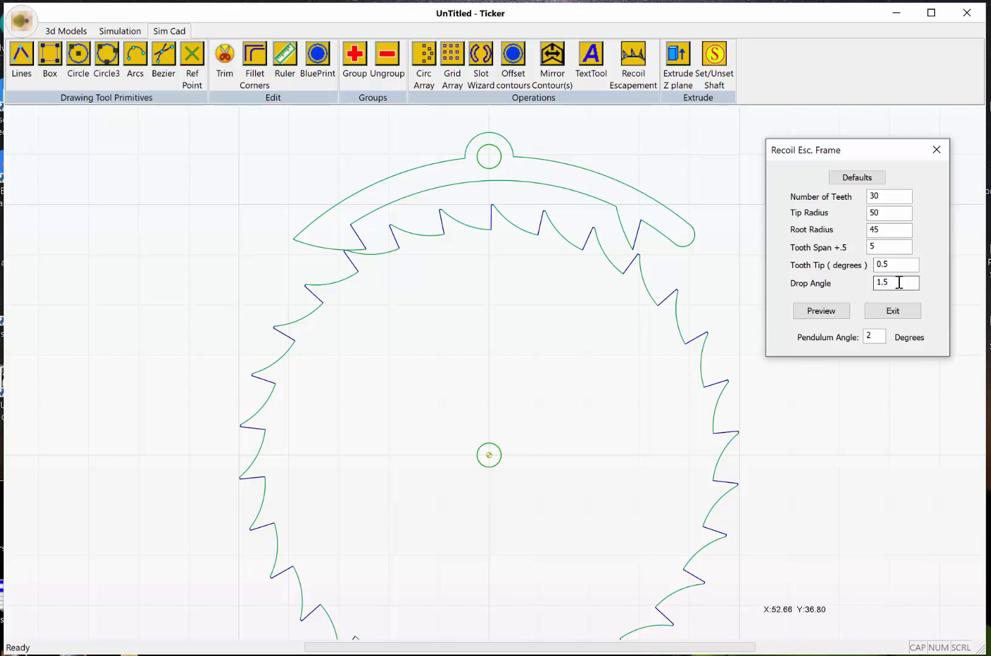
drag(900, 281, 849, 287)
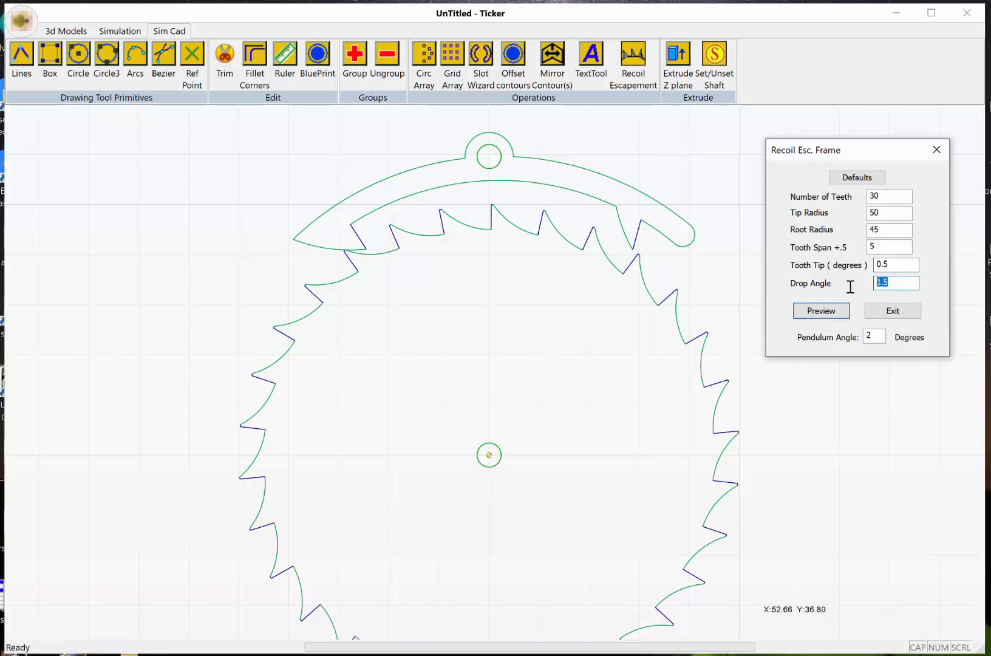
click(758, 306)
scroll(619, 337, down, 1)
middle_drag(593, 358, 535, 323)
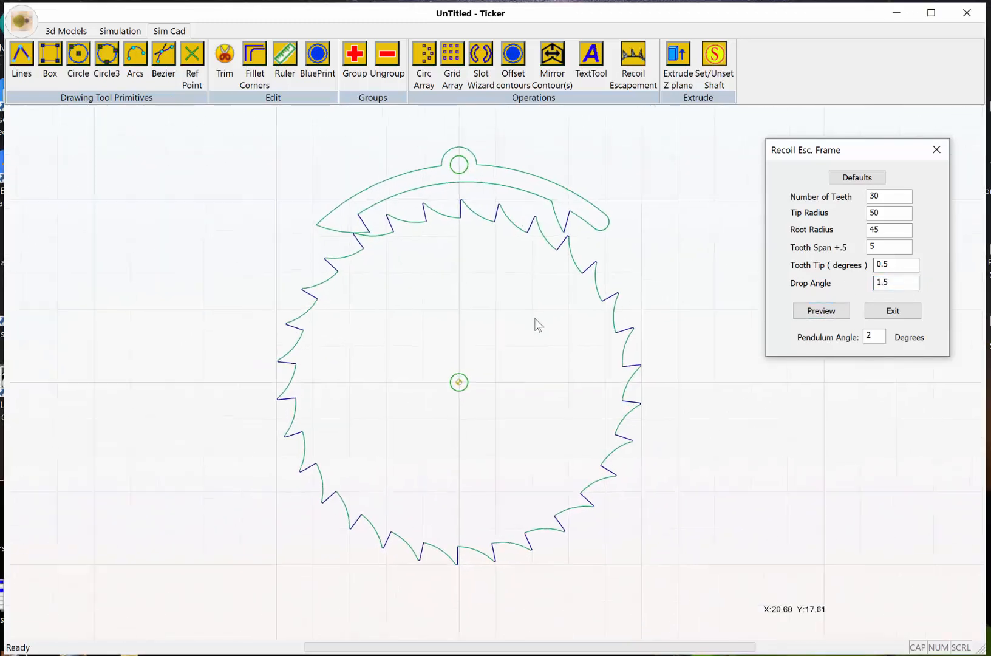
scroll(535, 323, down, 1)
scroll(537, 323, up, 1)
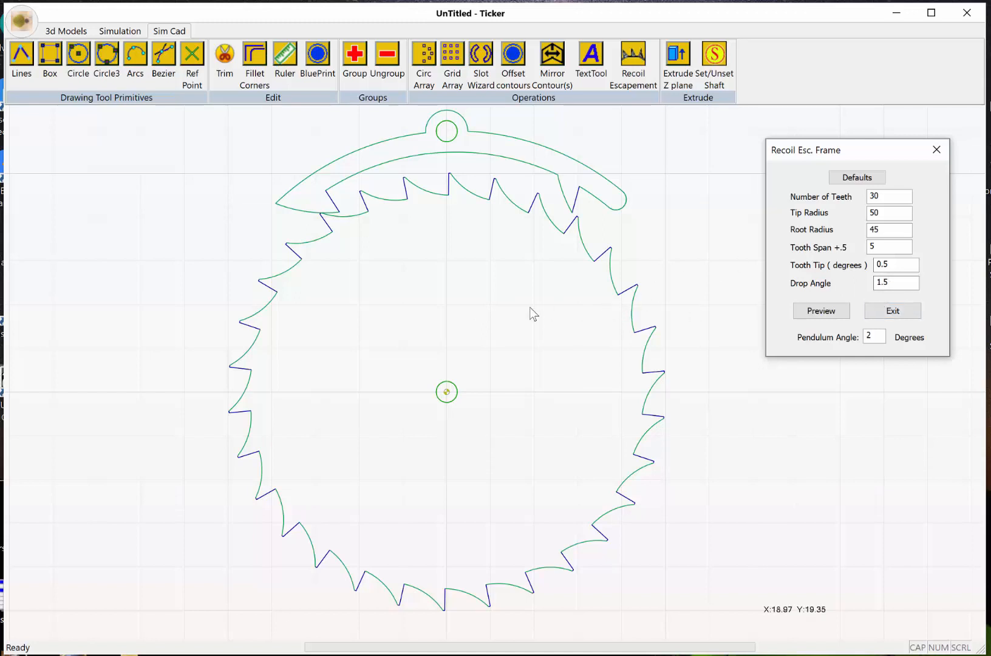
scroll(530, 306, down, 1)
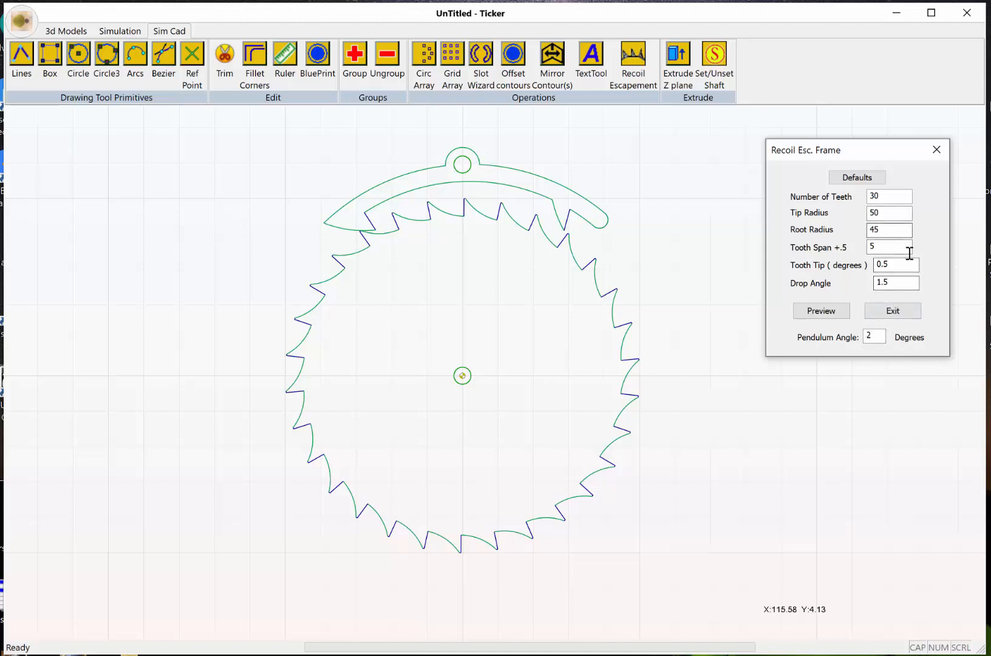
Review the pendulum angle parameter against the escapement geometry.
click(877, 338)
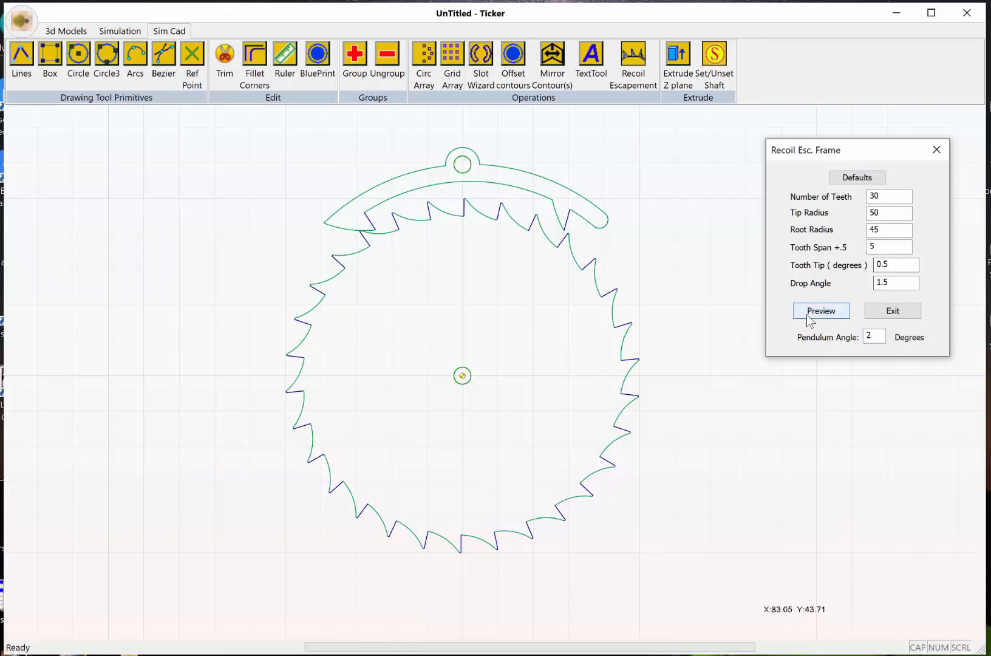
click(877, 337)
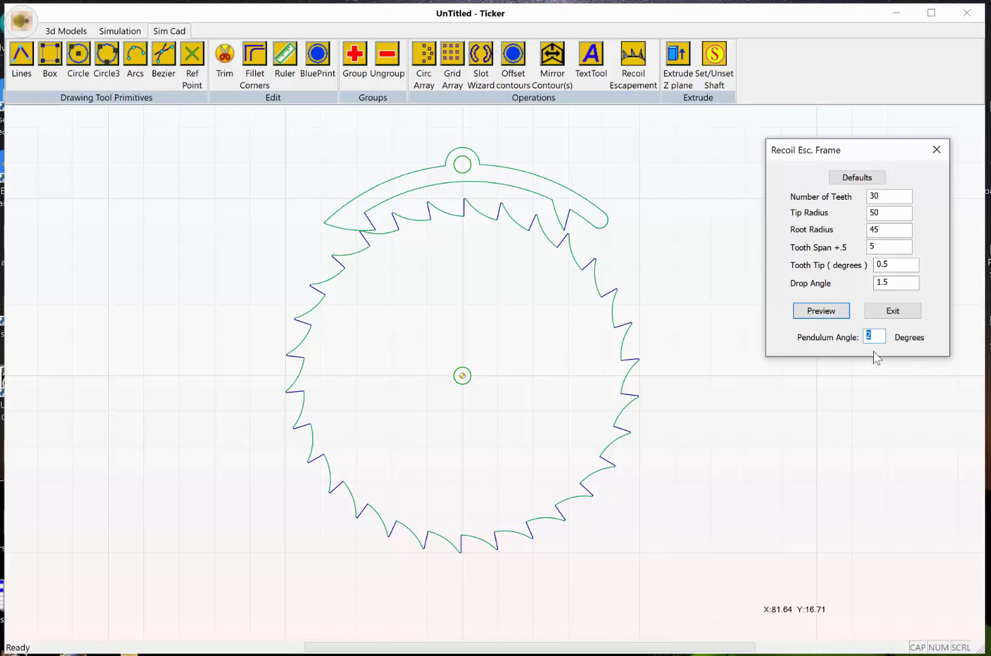
click(802, 381)
scroll(619, 395, down, 2)
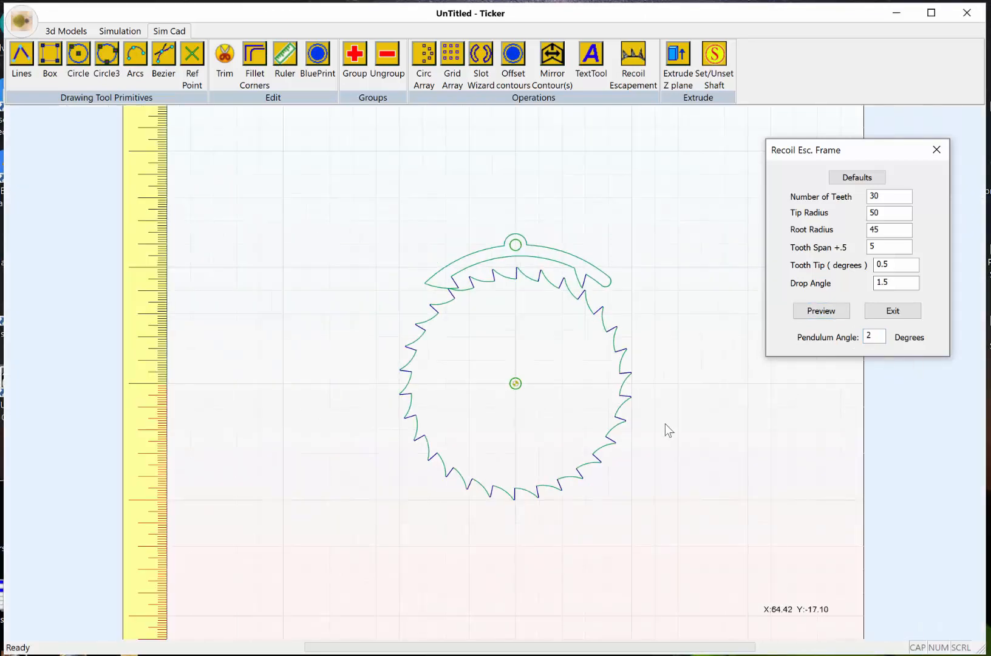
middle_drag(668, 429, 661, 359)
scroll(656, 358, up, 2)
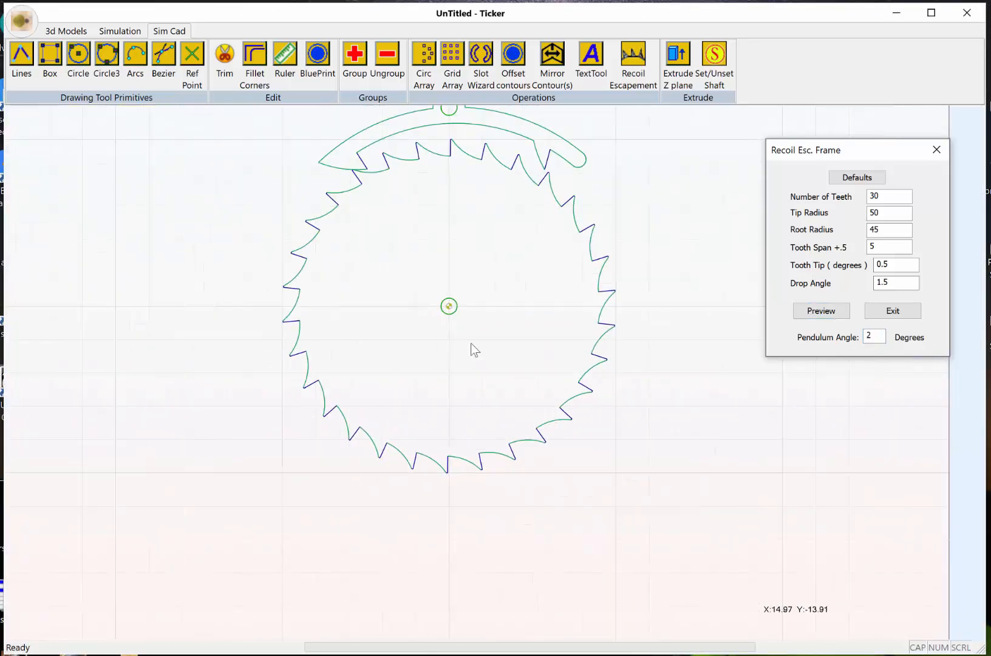
Select the wheel's centre hole and exit the recoil escapement generator, keeping the wheel and pallet.
click(448, 306)
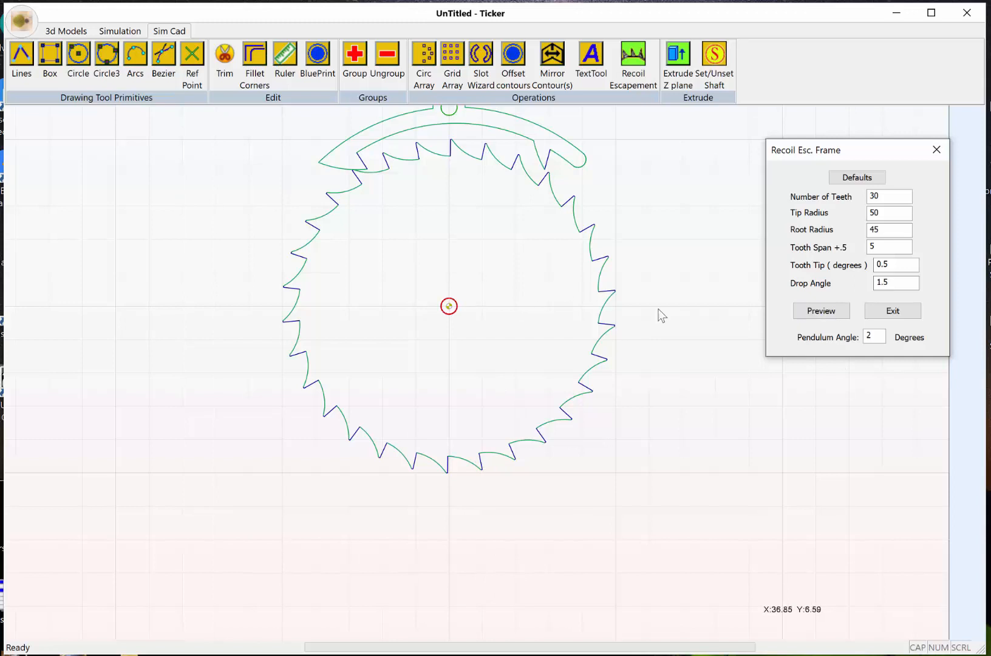
scroll(463, 418, down, 1)
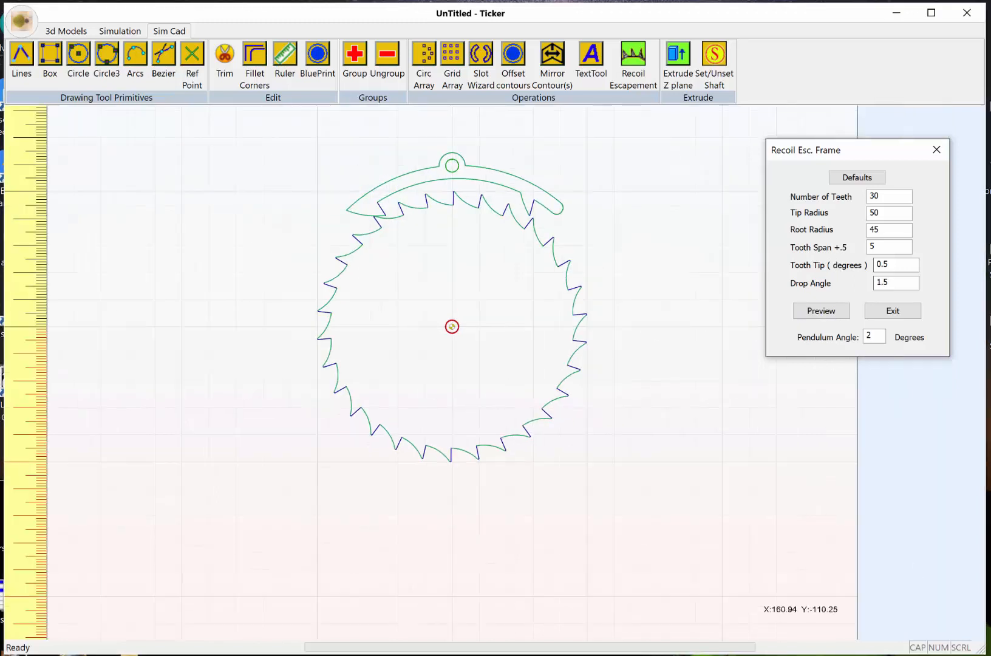
scroll(539, 314, down, 1)
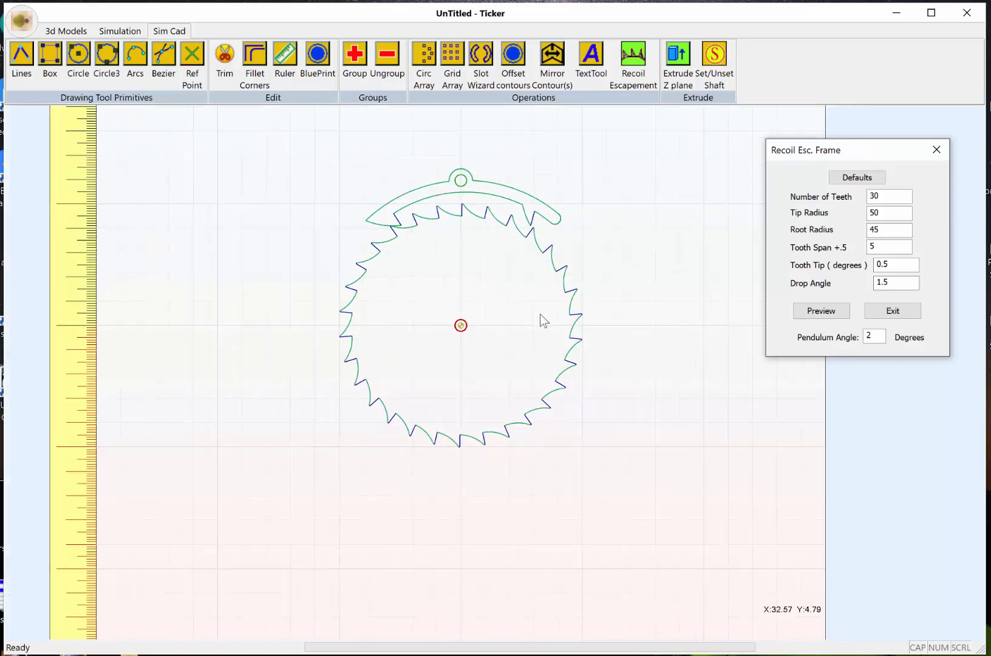
scroll(541, 313, up, 1)
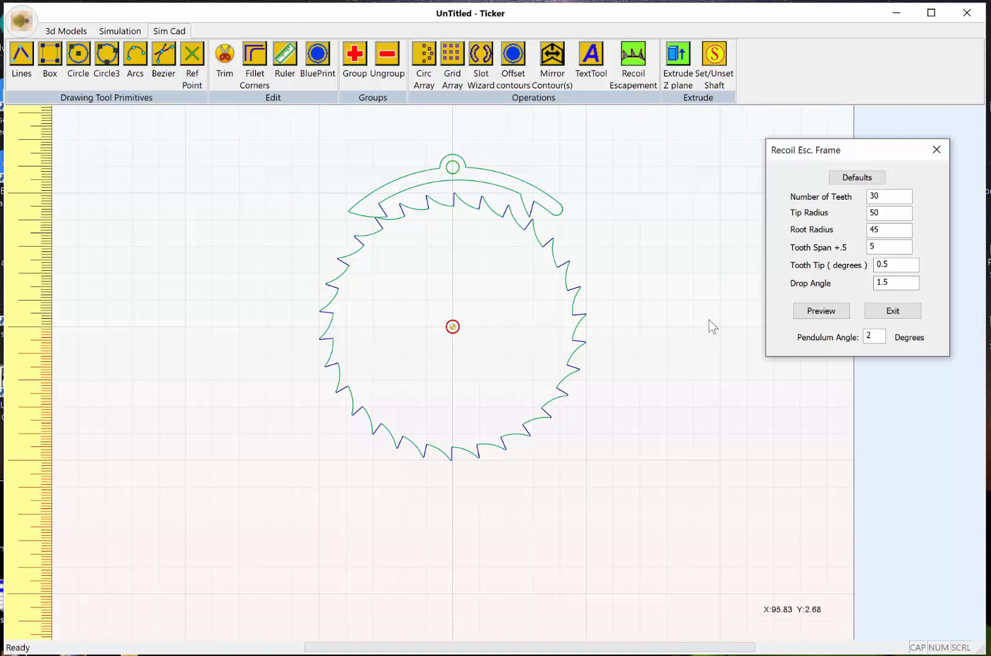
scroll(547, 297, down, 1)
scroll(547, 298, up, 1)
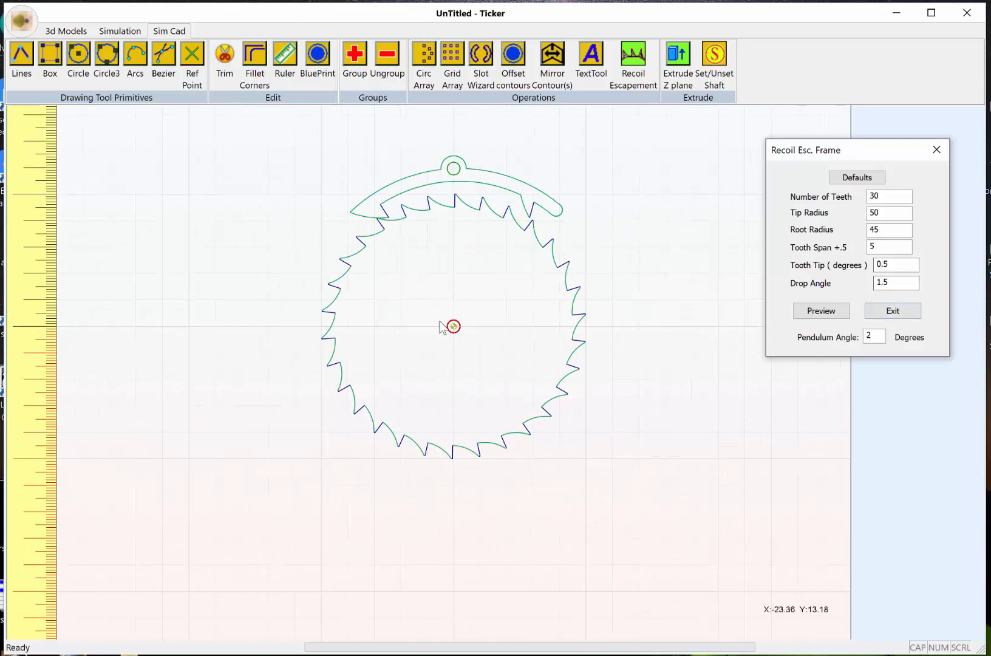
click(894, 311)
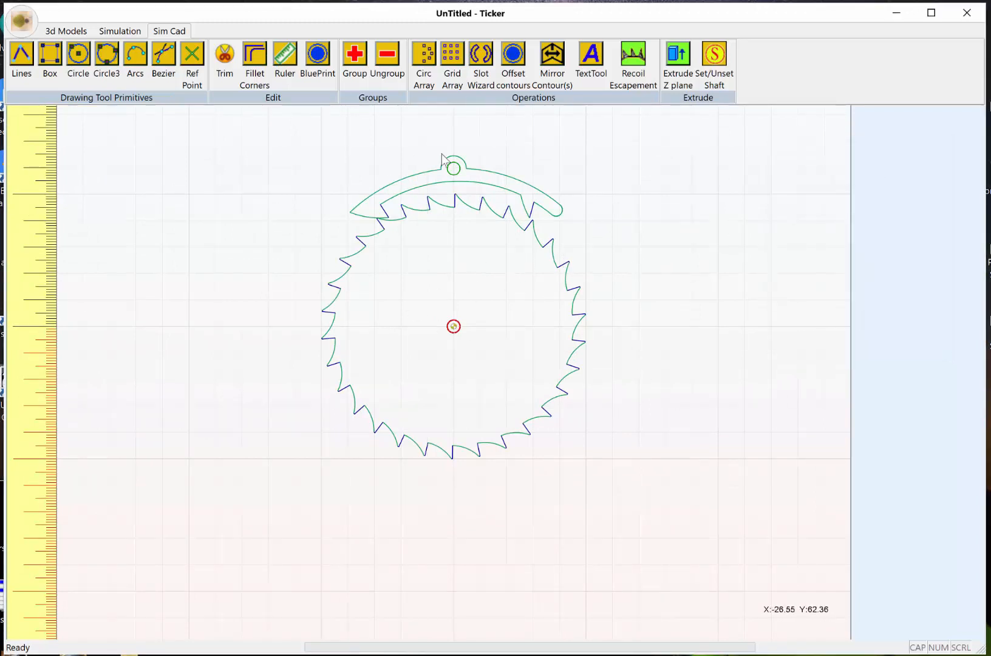
Select the entire wheel and pallet and mirror them to the left without making a copy.
drag(271, 127, 656, 508)
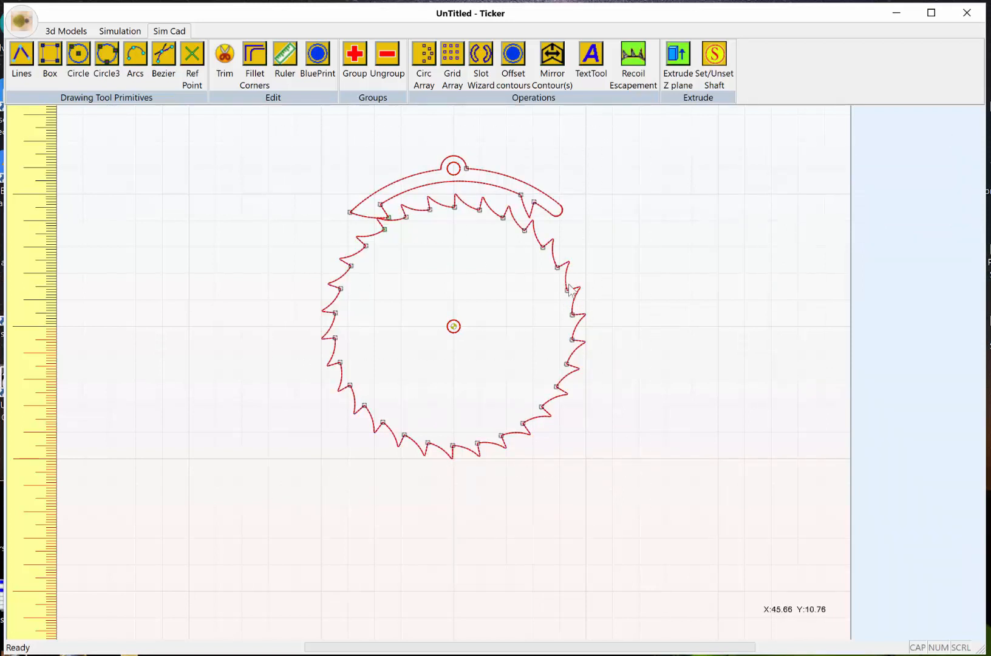
click(555, 56)
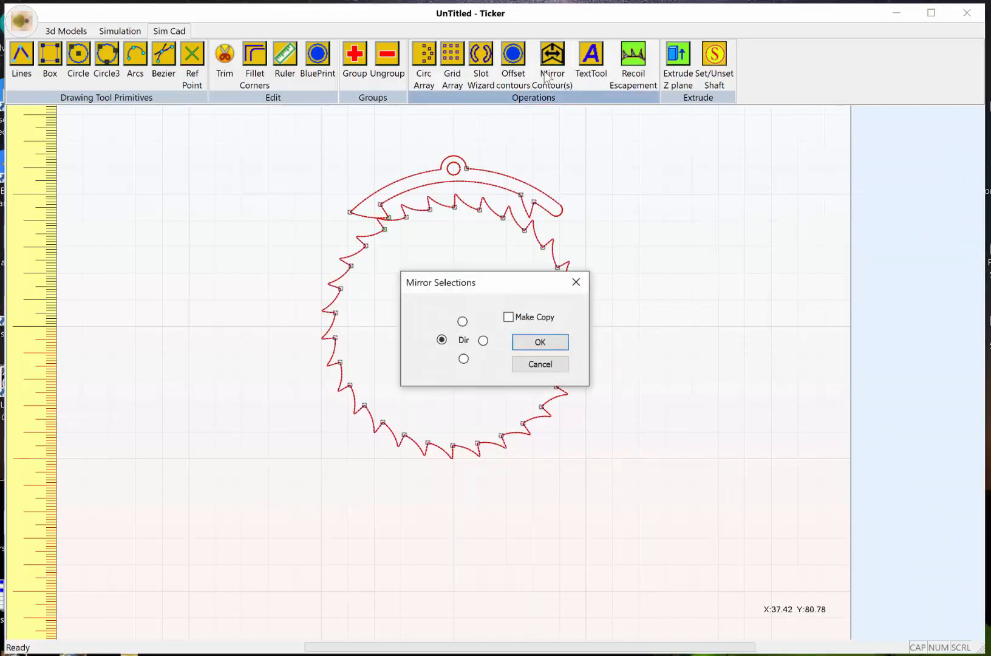
click(535, 342)
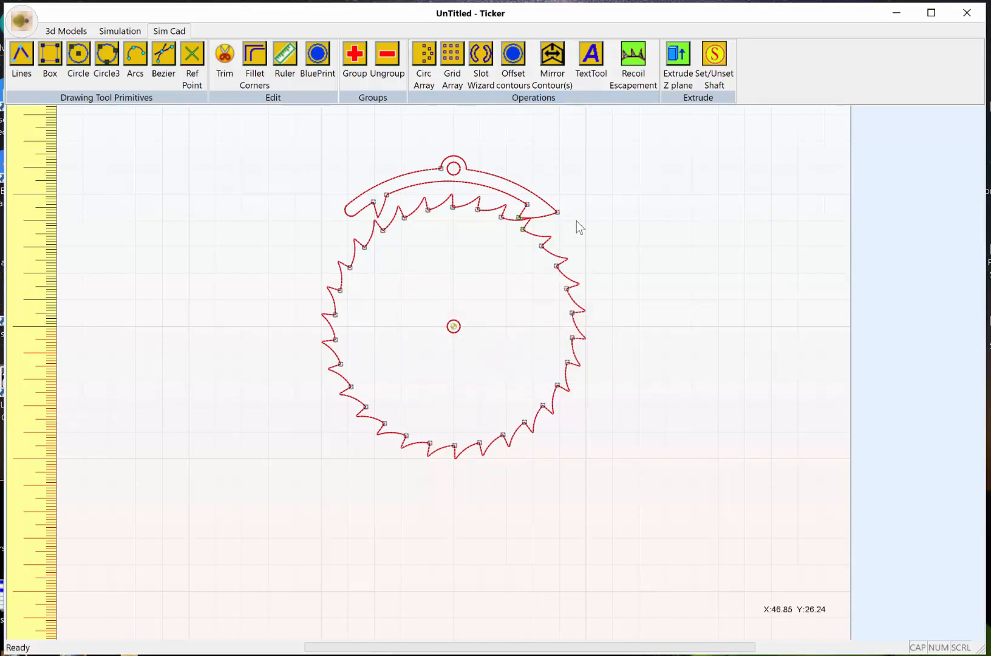
Mirror the wheel and pallet back to their original orientation and clear the selection.
click(553, 56)
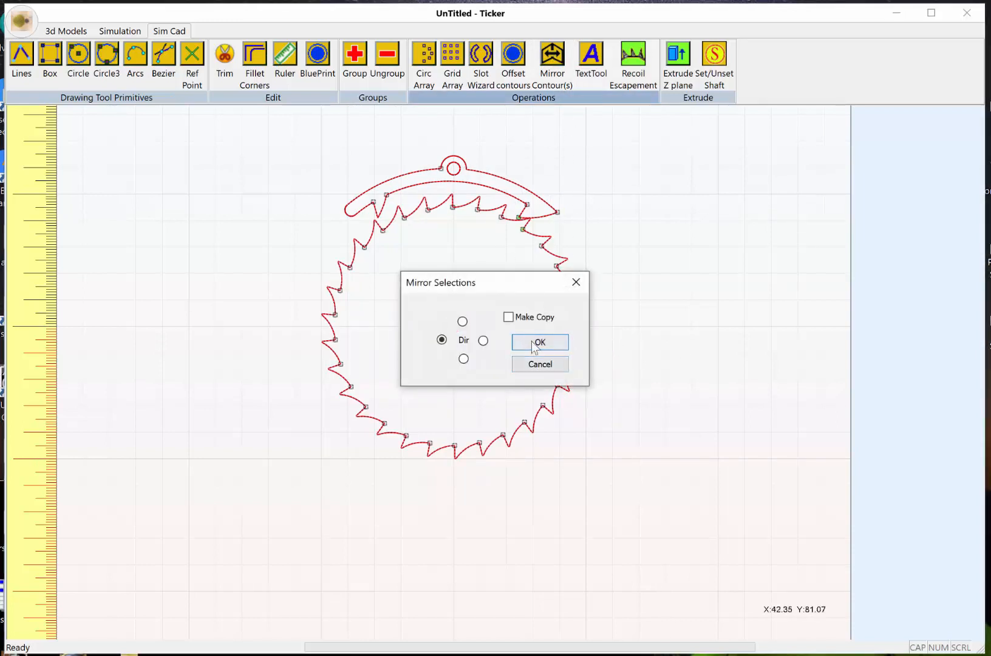
click(534, 343)
click(510, 290)
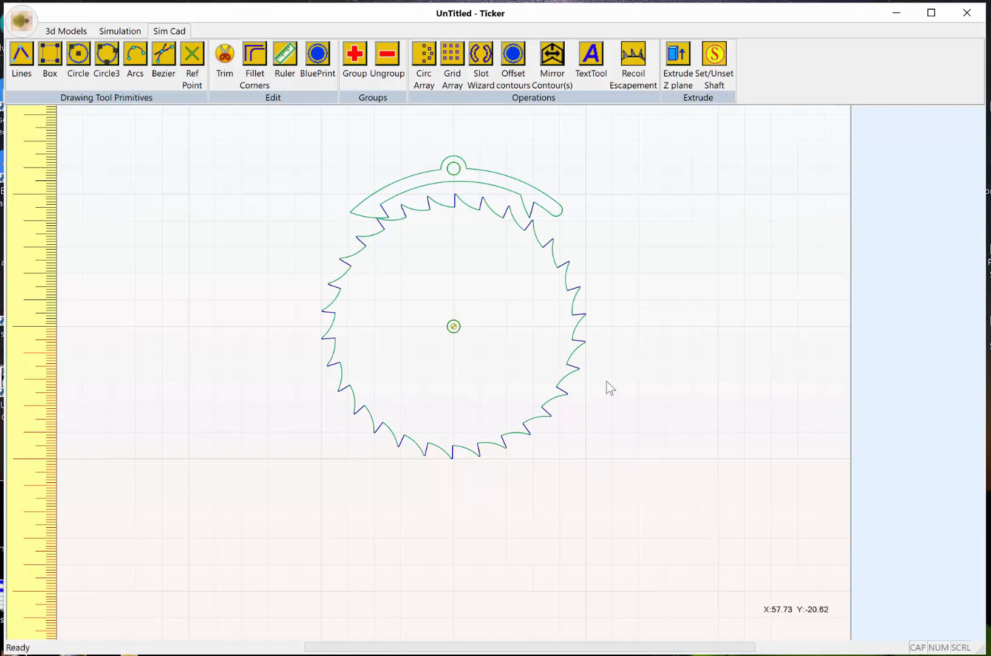
Draw a circle of about 10 mm radius inside the wheel, directly above its centre hole.
middle_drag(467, 291, 472, 306)
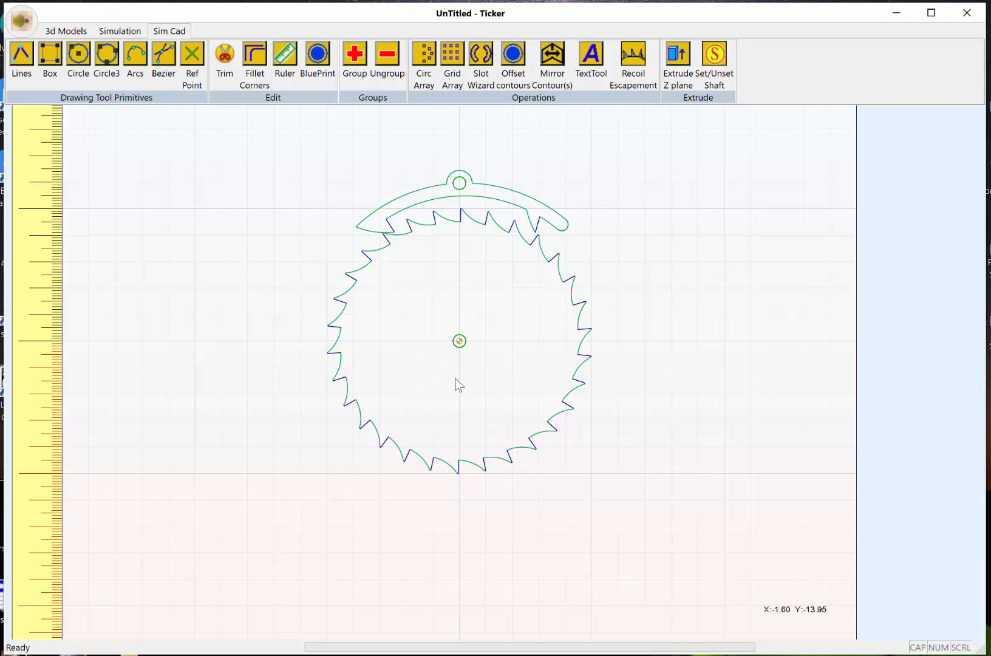
click(78, 58)
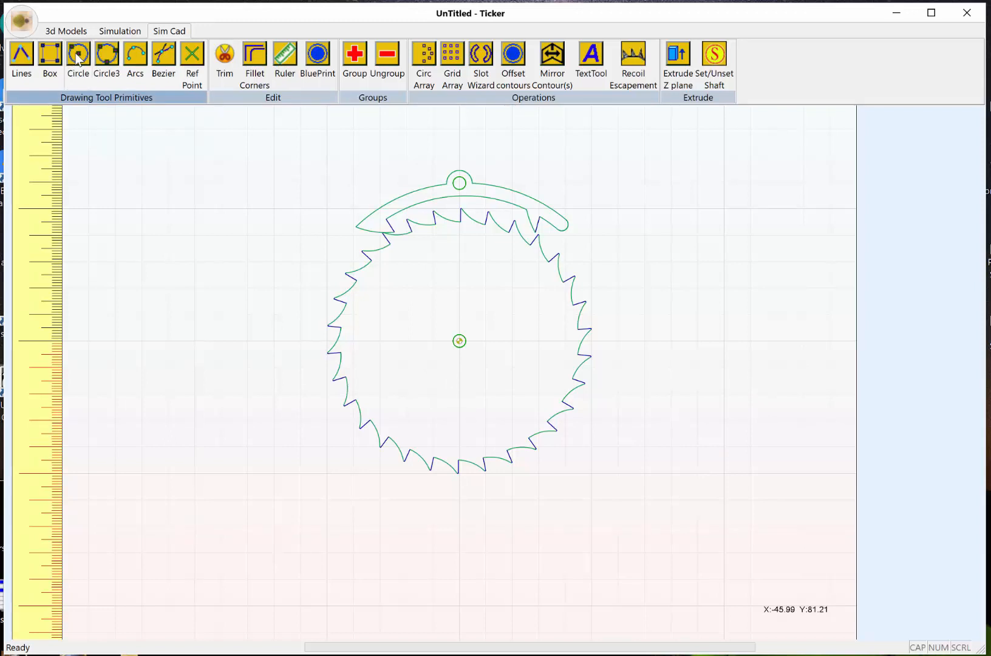
click(459, 276)
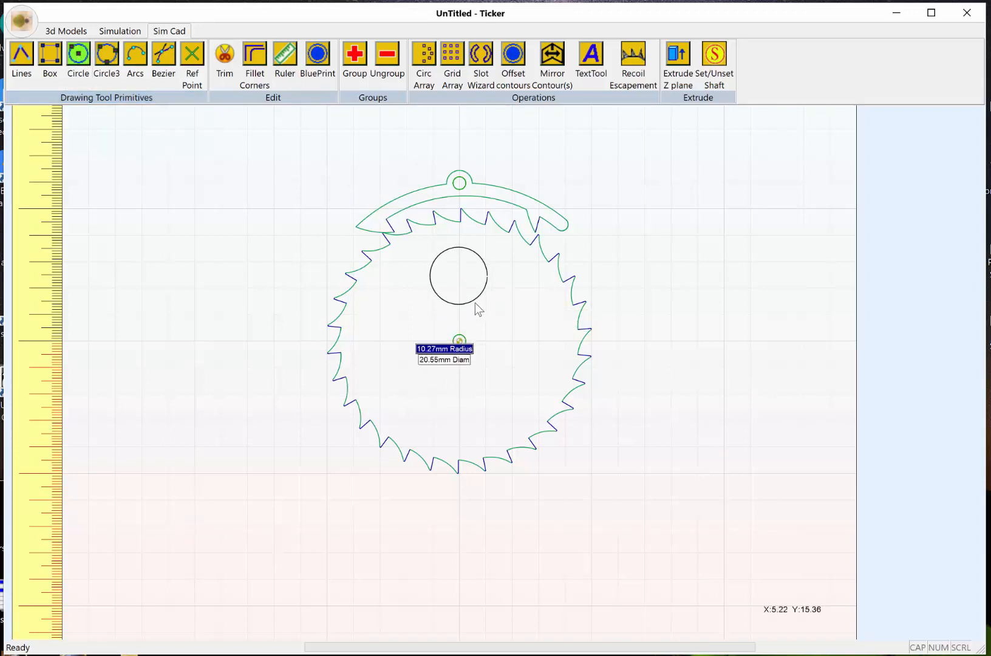
click(473, 300)
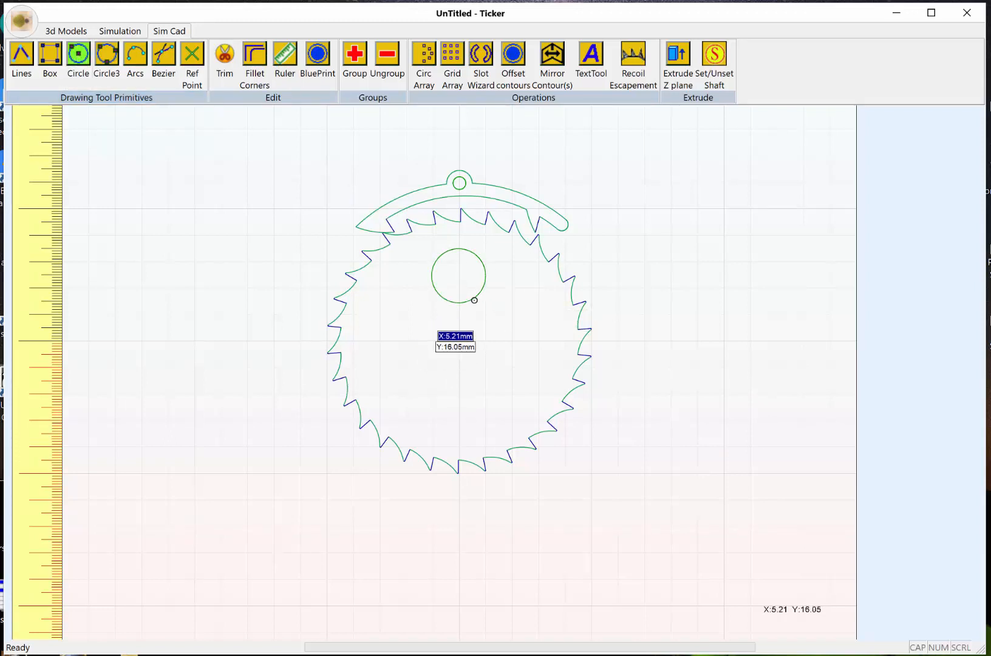
right_click(474, 300)
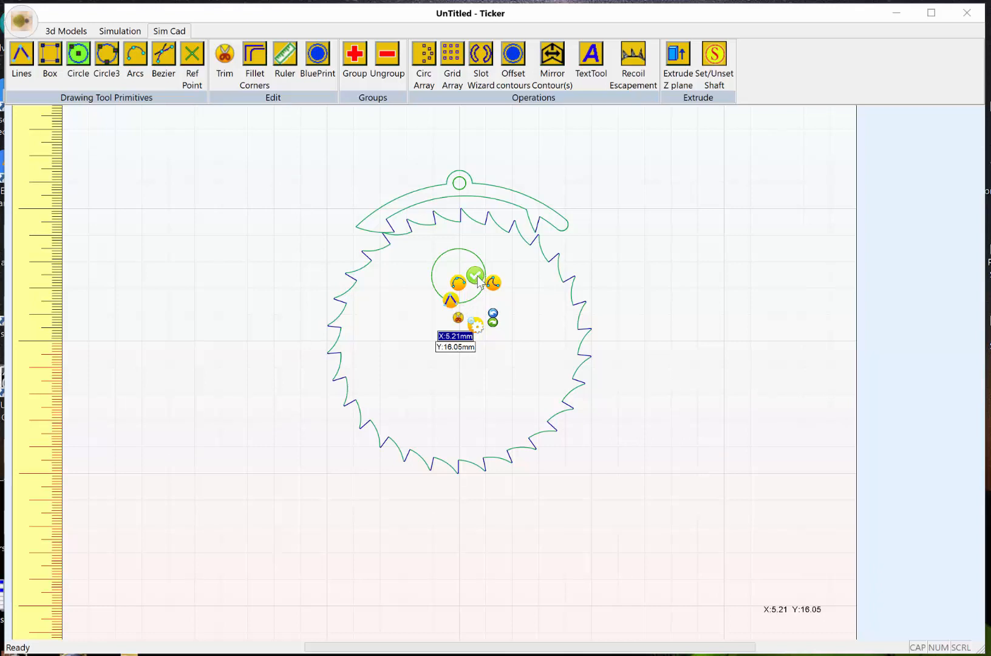
click(476, 276)
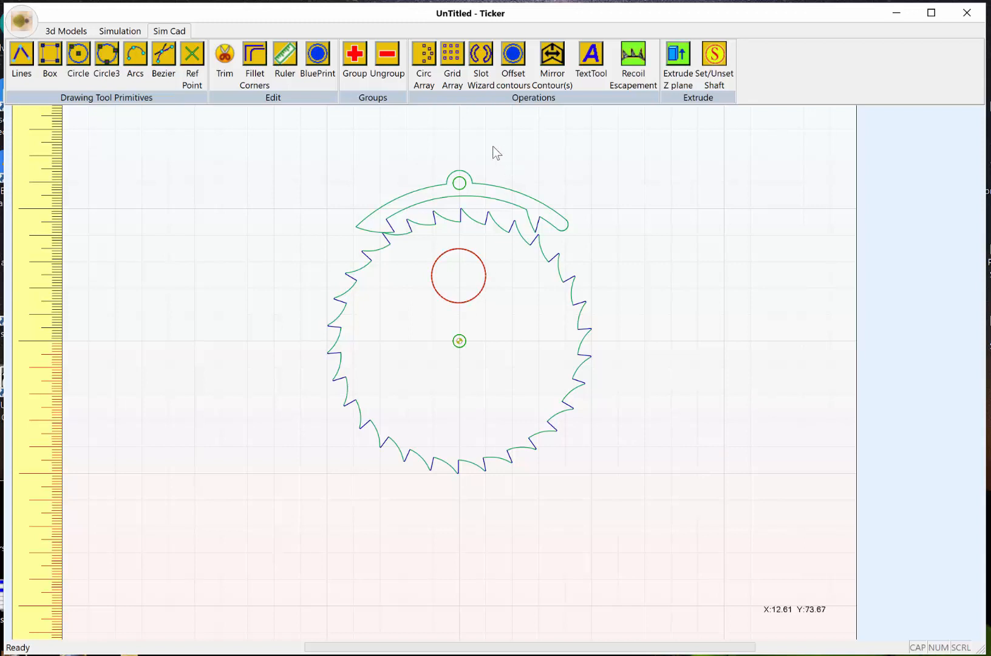
Circular-array the circle as 4 copies over a 360-degree sweep around the origin, and clear the selection.
click(426, 56)
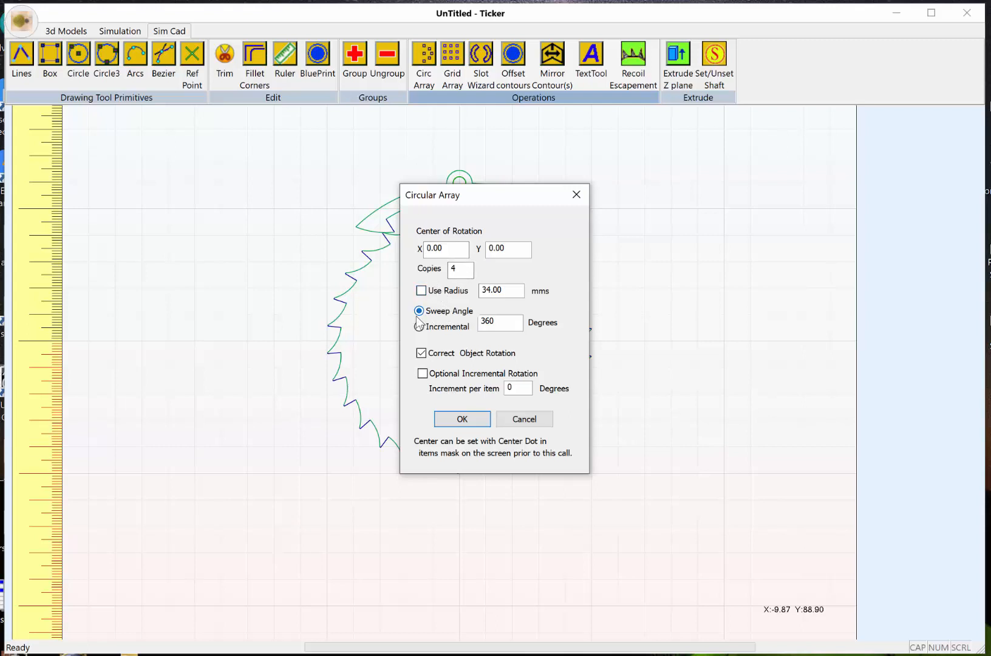
click(463, 419)
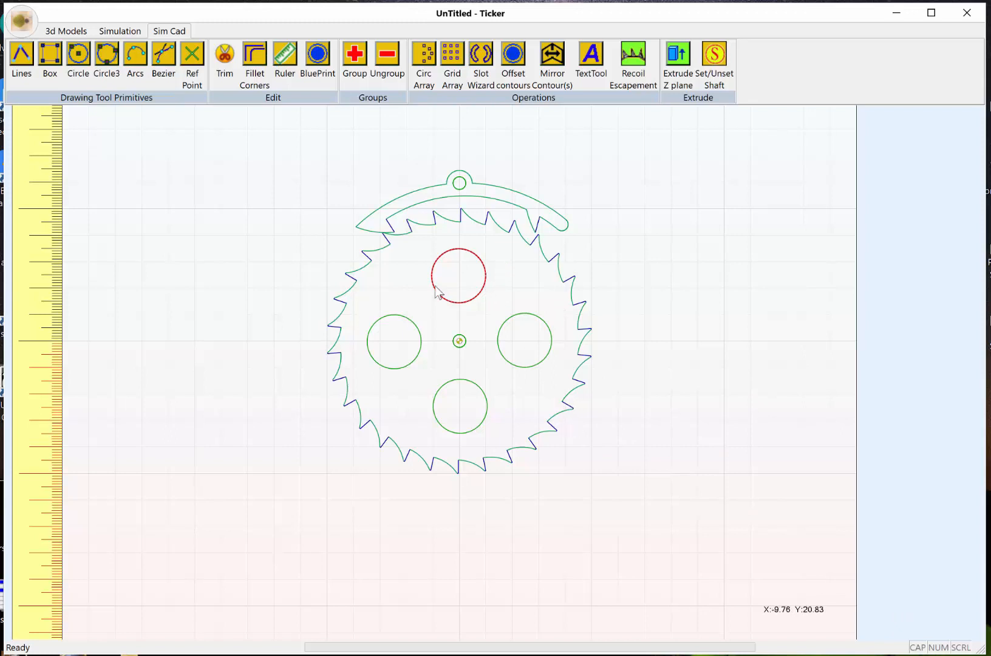
click(461, 350)
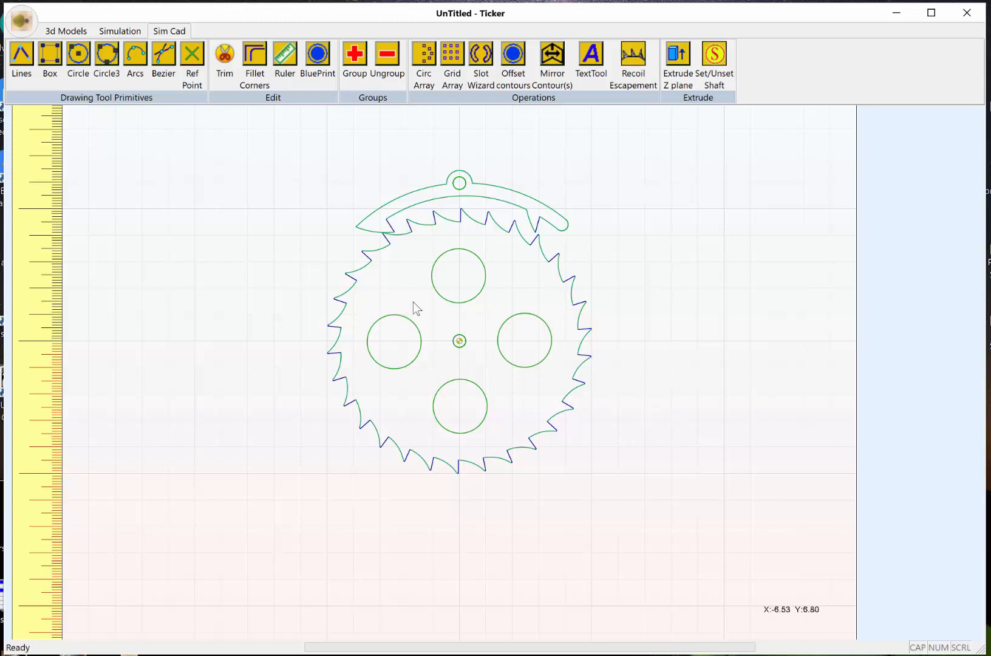
Select the toothed wheel outline with its centre hole and four circular cutouts, and extrude it to a depth of 5.
drag(377, 277, 689, 537)
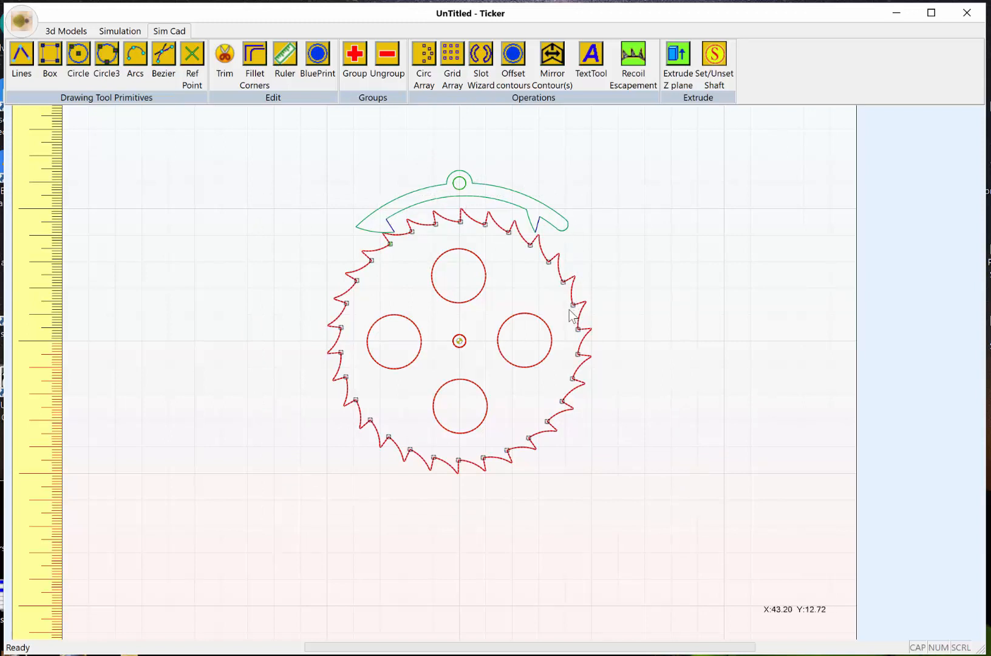
click(679, 56)
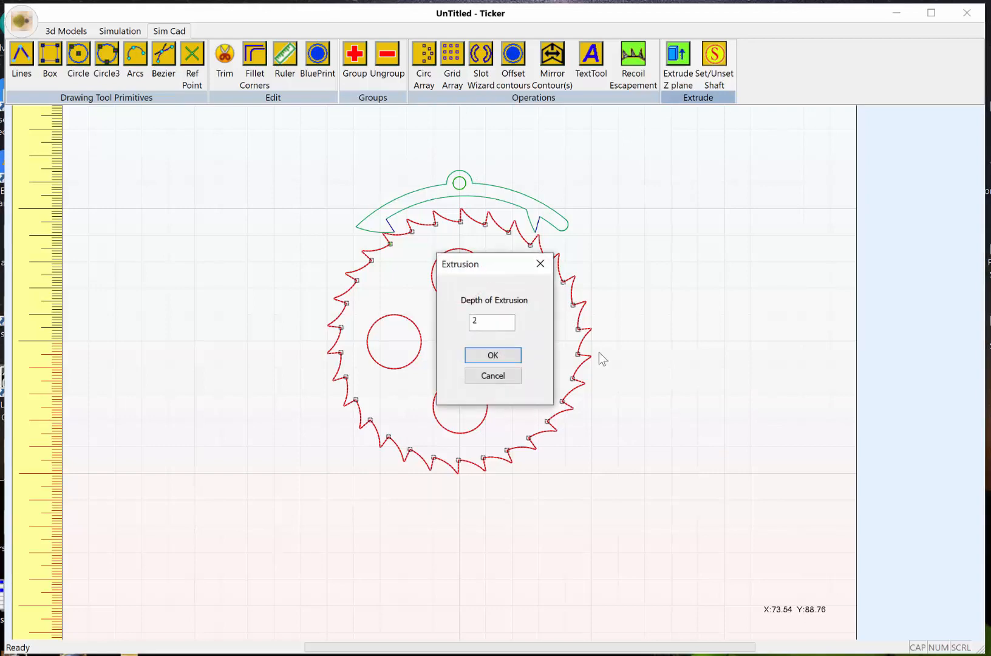
double_click(479, 321)
text(5)
click(509, 355)
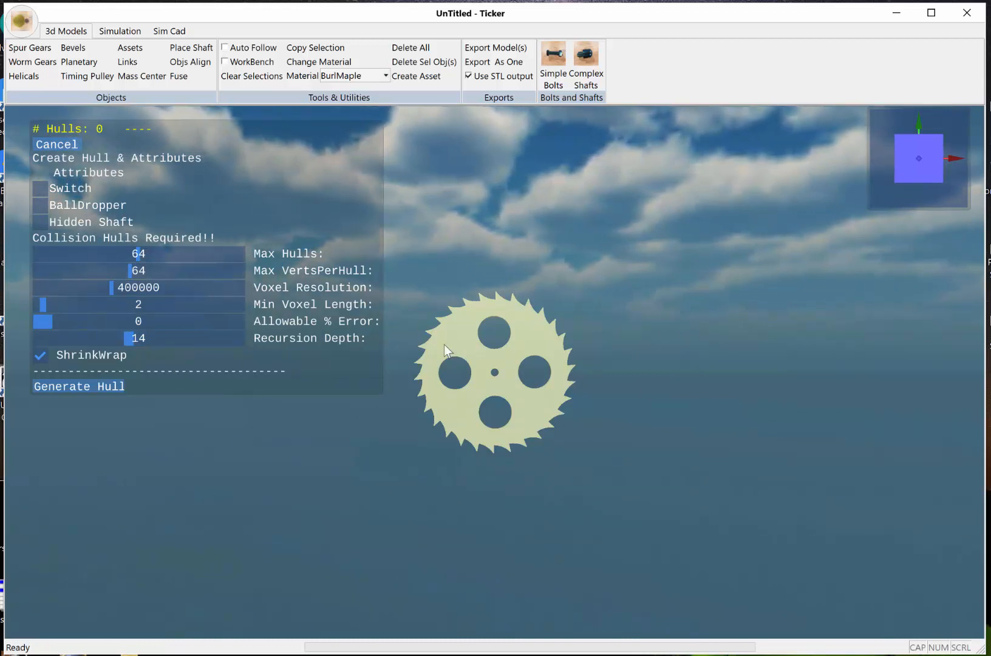
Generate the wheel's collision hulls with Max Hulls set to 128 and complete the object's creation.
drag(139, 256, 245, 253)
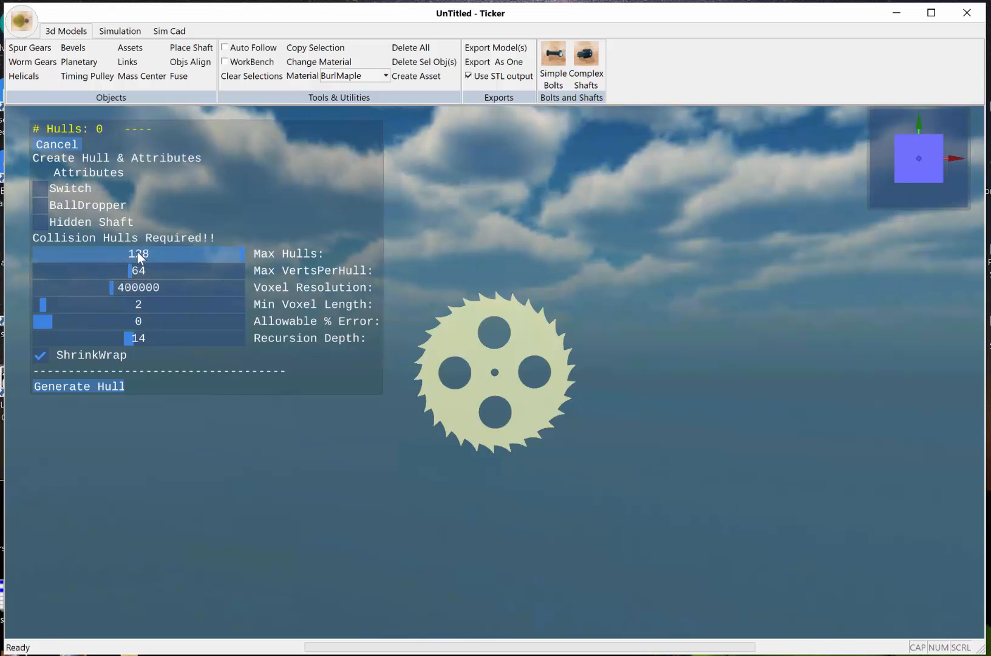
click(101, 386)
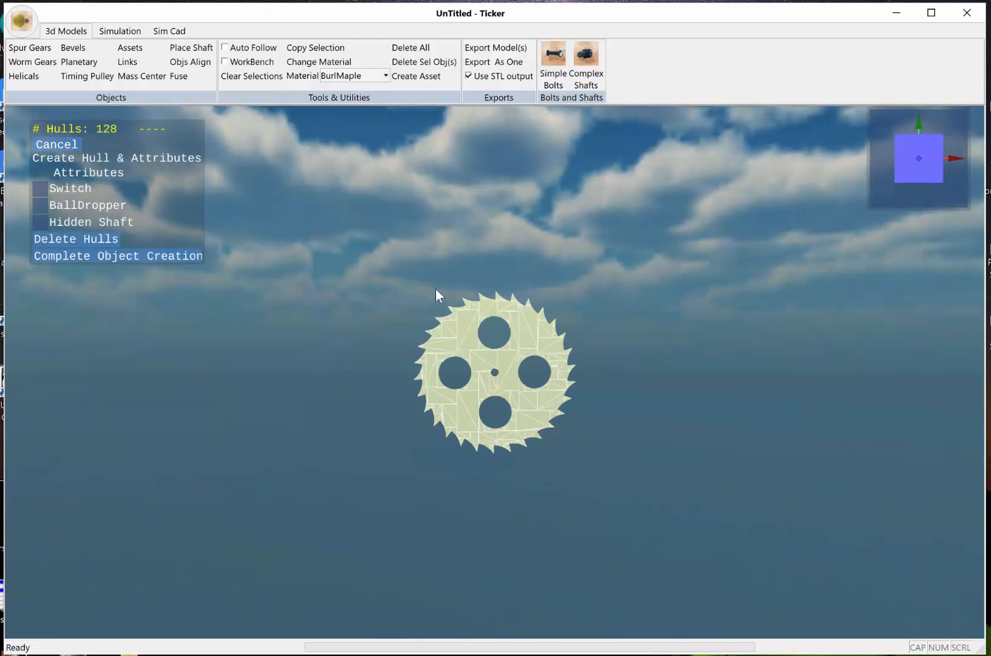
scroll(487, 392, up, 5)
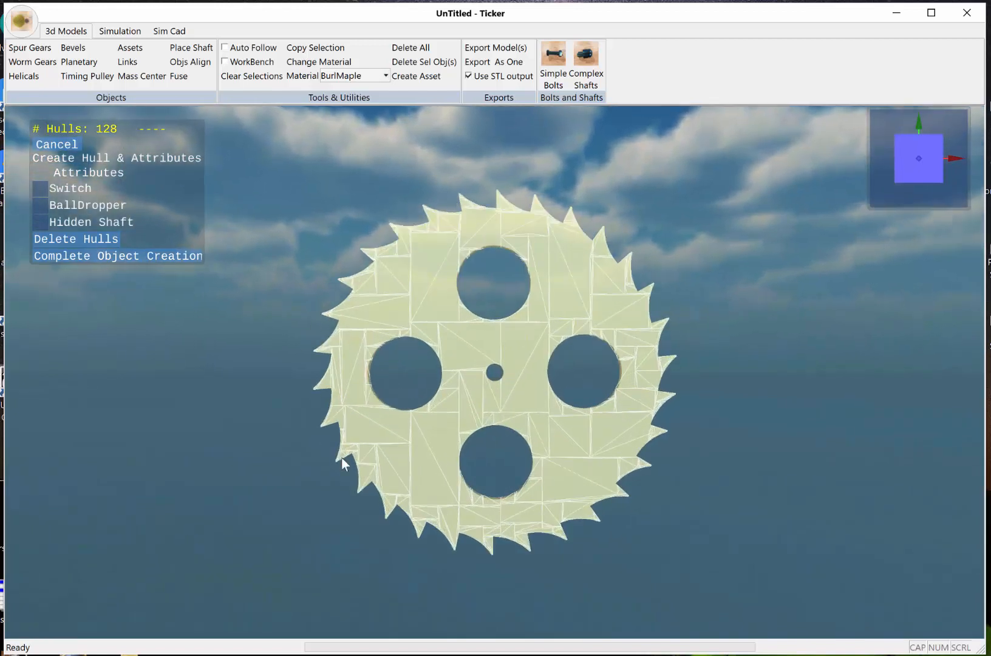
scroll(462, 340, down, 4)
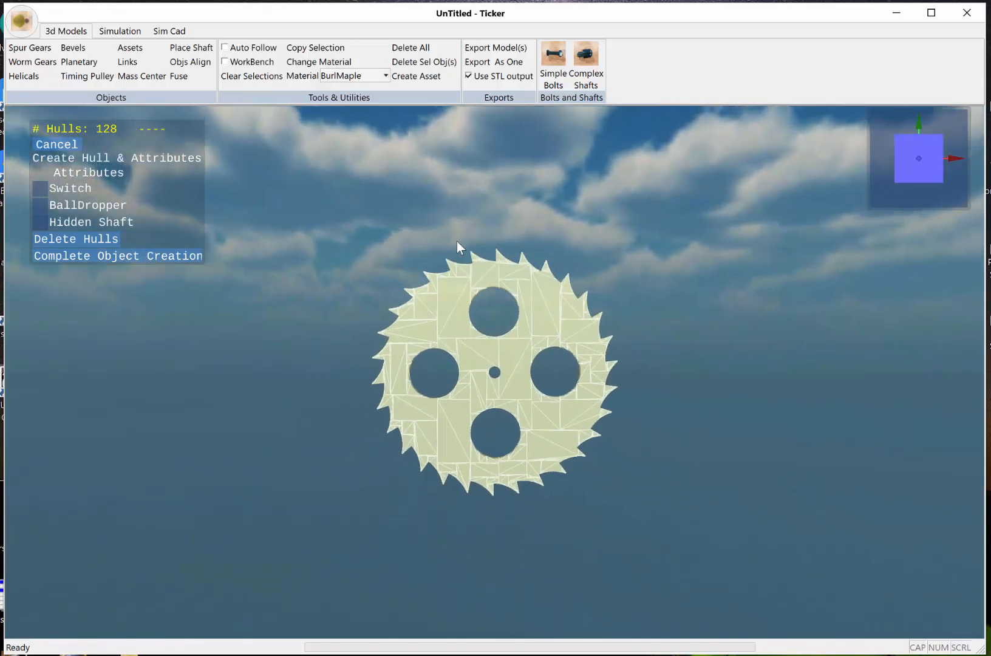
click(91, 258)
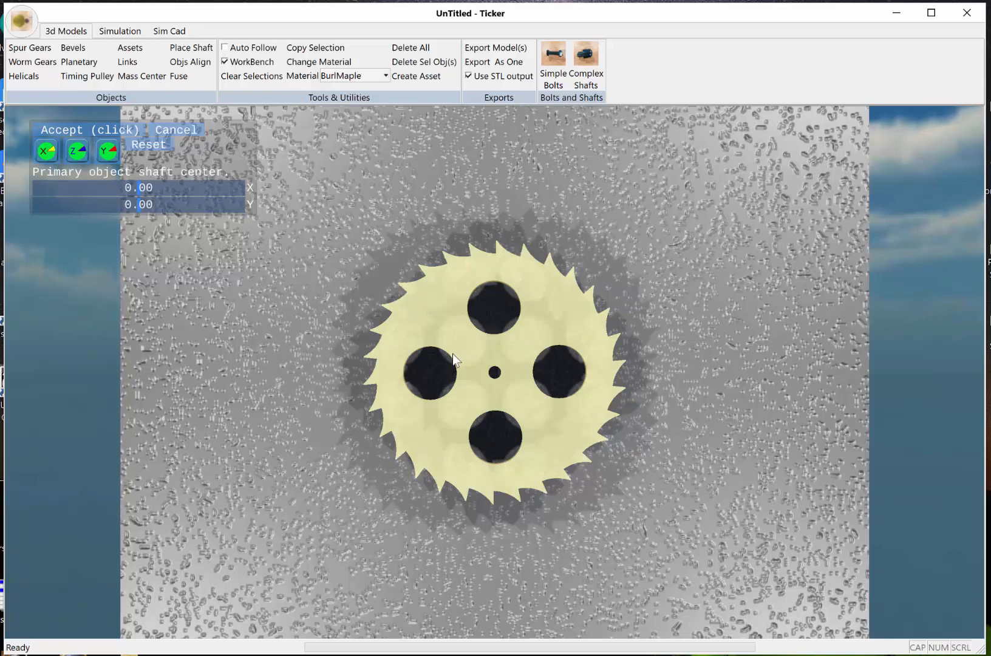
Accept the wheel's shaft centre at the origin and place the wheel on the workbench at a Z height of 40.
click(113, 131)
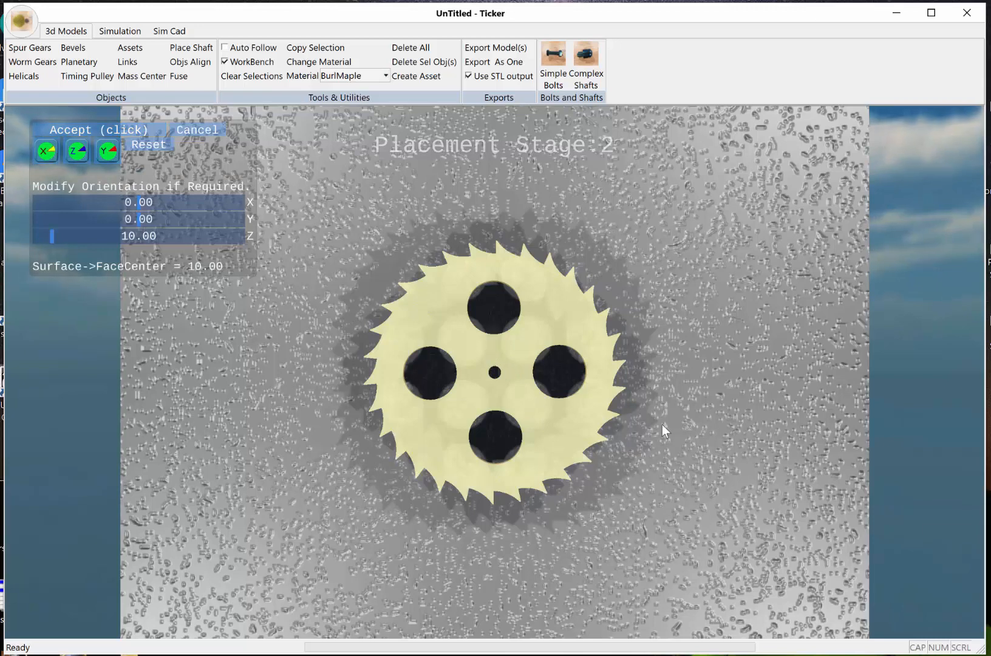
drag(662, 425, 681, 412)
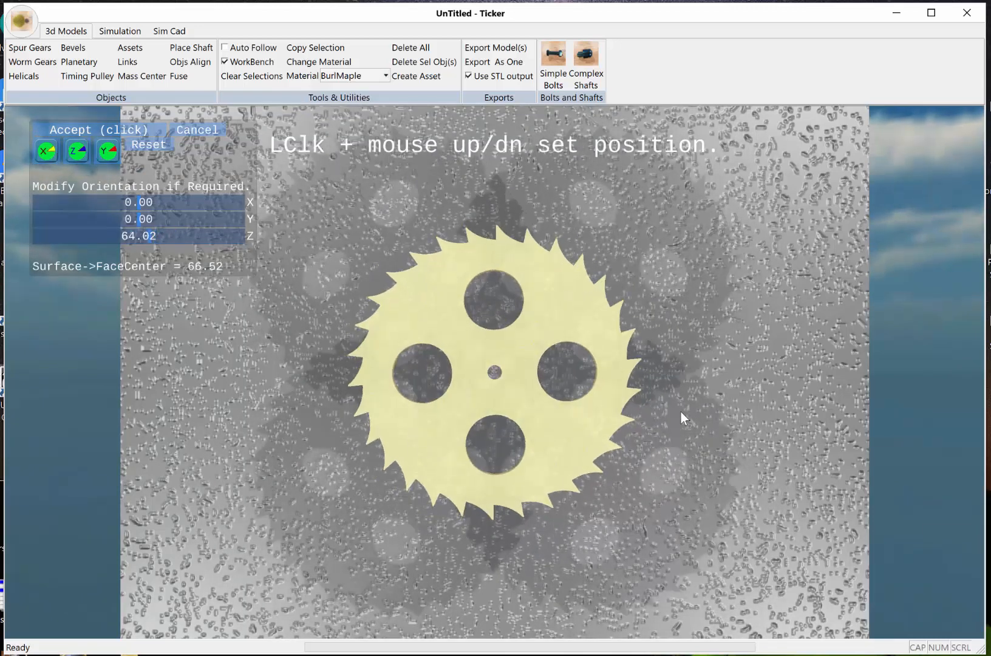
click(167, 230)
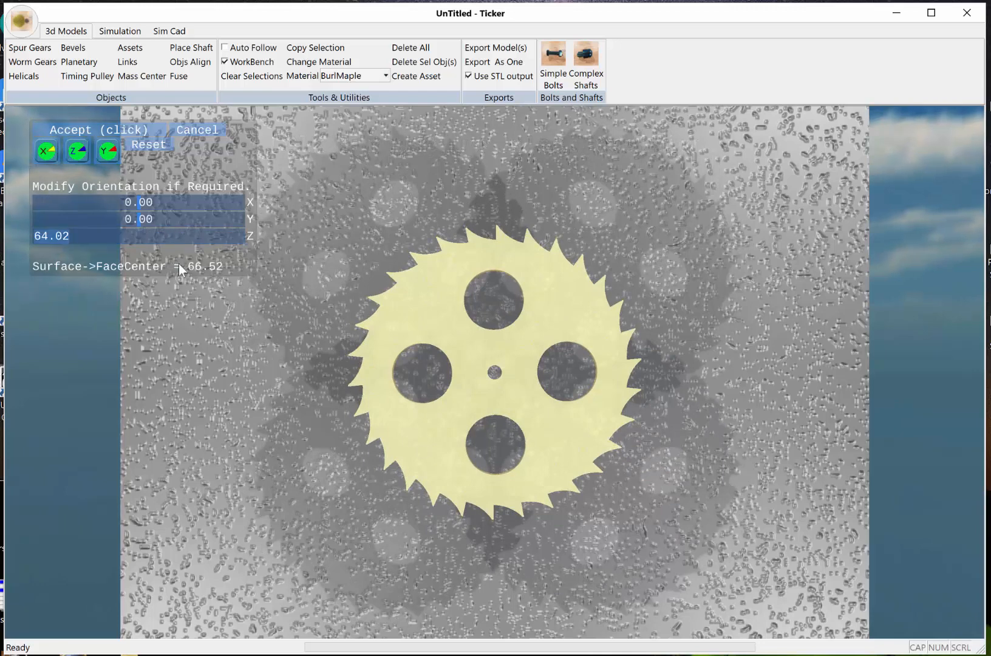
text(40)
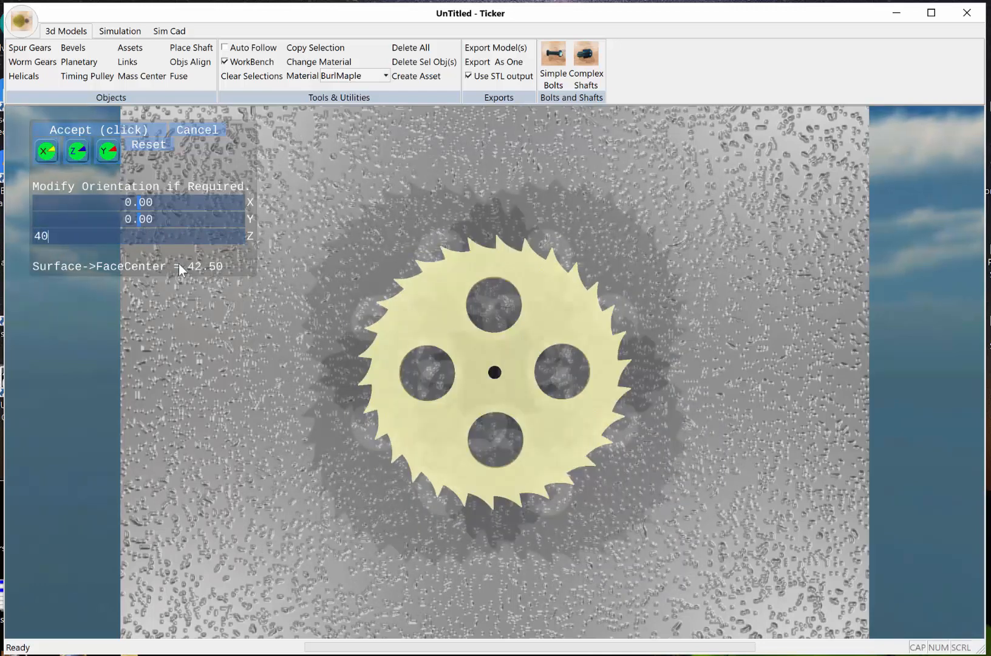
key(Return)
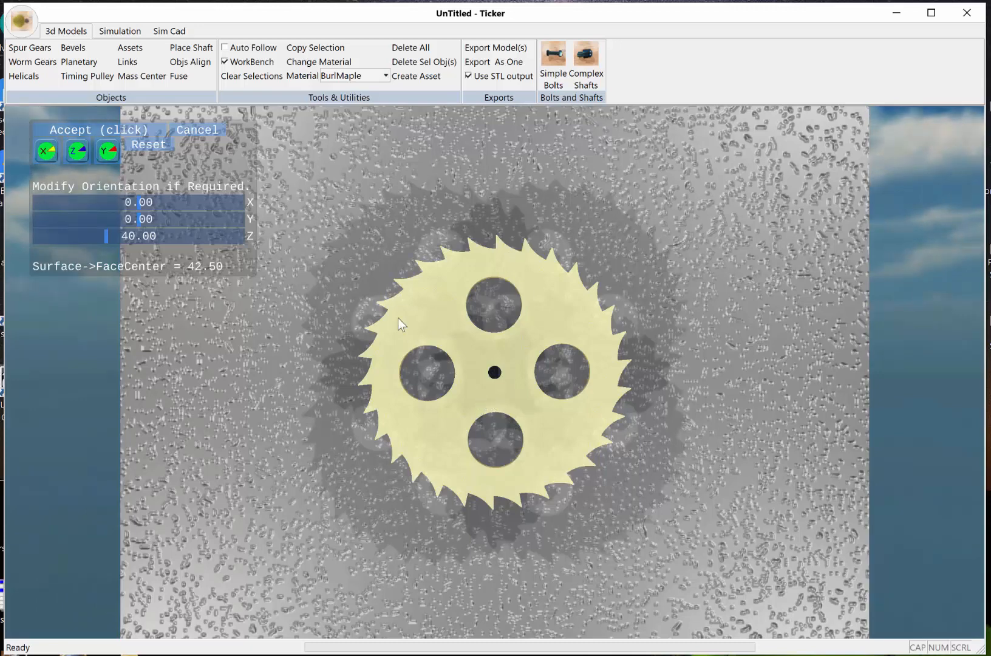
click(108, 130)
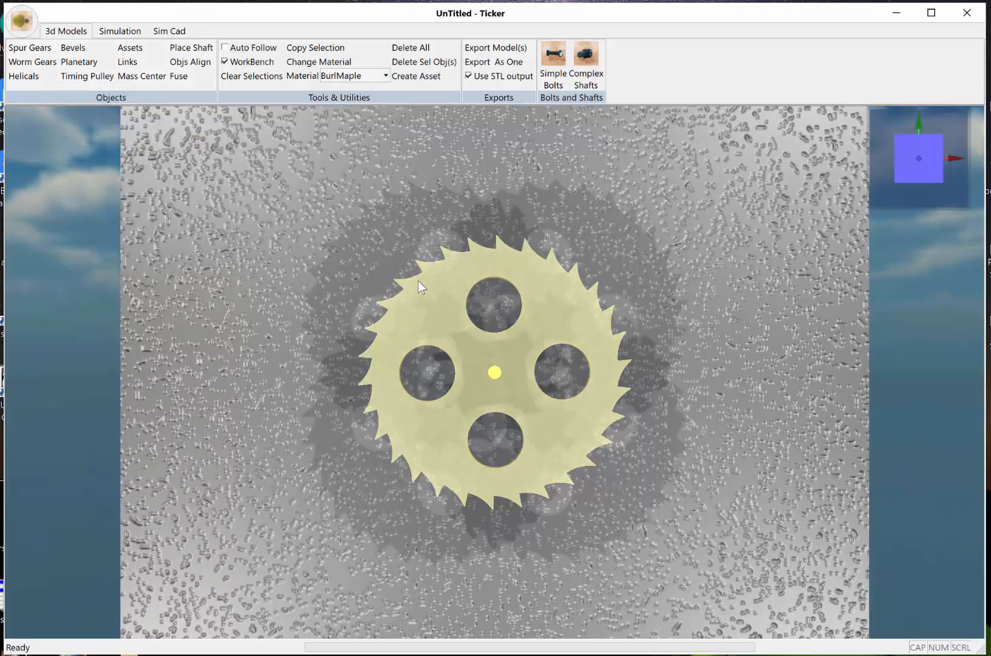
middle_drag(689, 391, 647, 307)
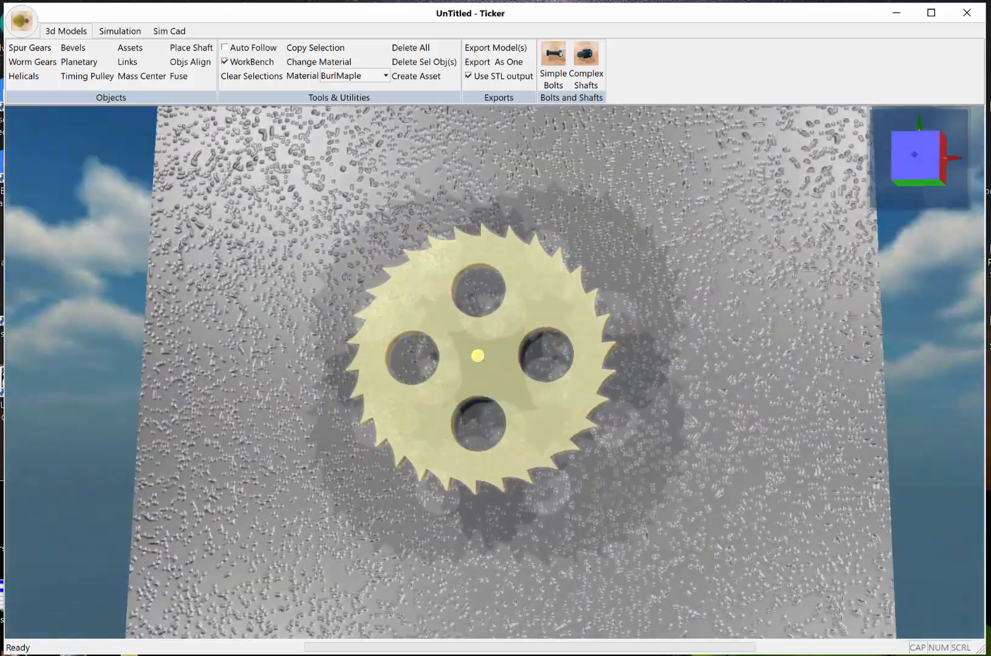
click(909, 164)
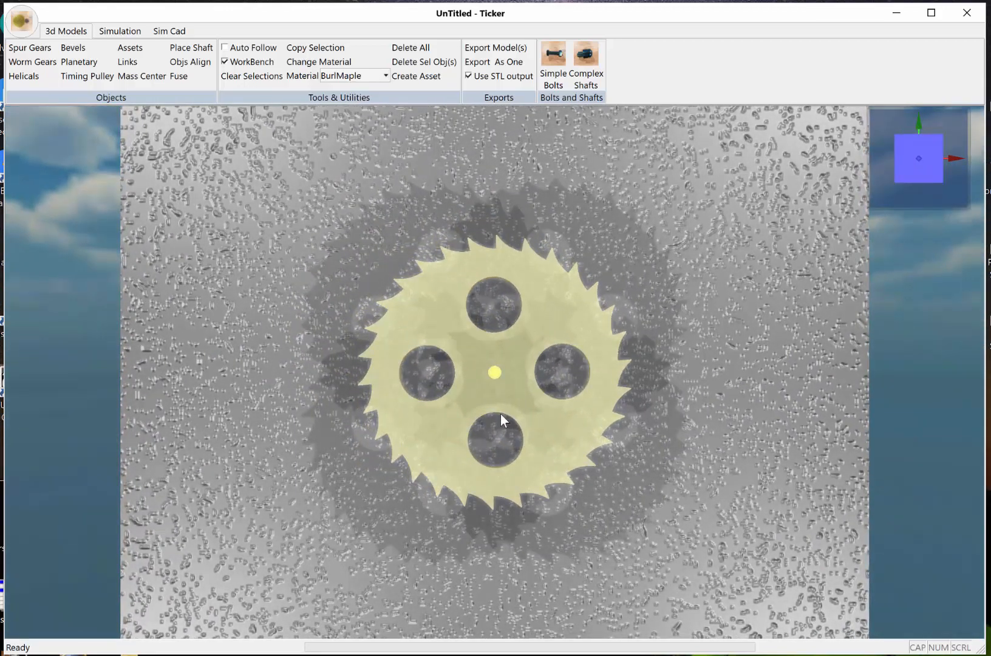
Apply BluePrint to the wheel contours in the 2D drawing, and extrude the pallet outline together with its pivot hole.
click(167, 33)
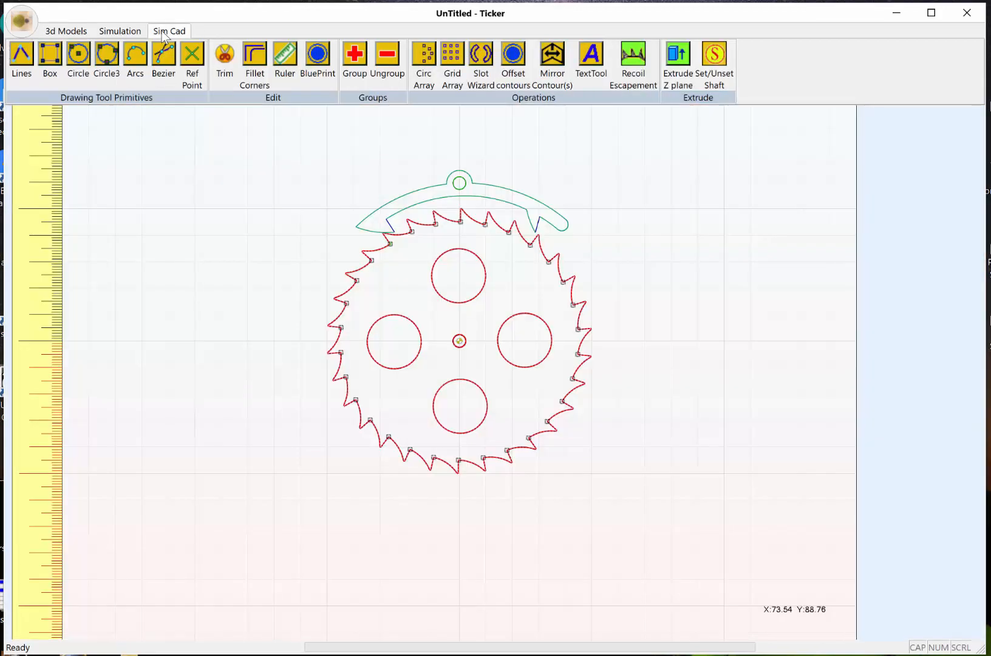
click(319, 61)
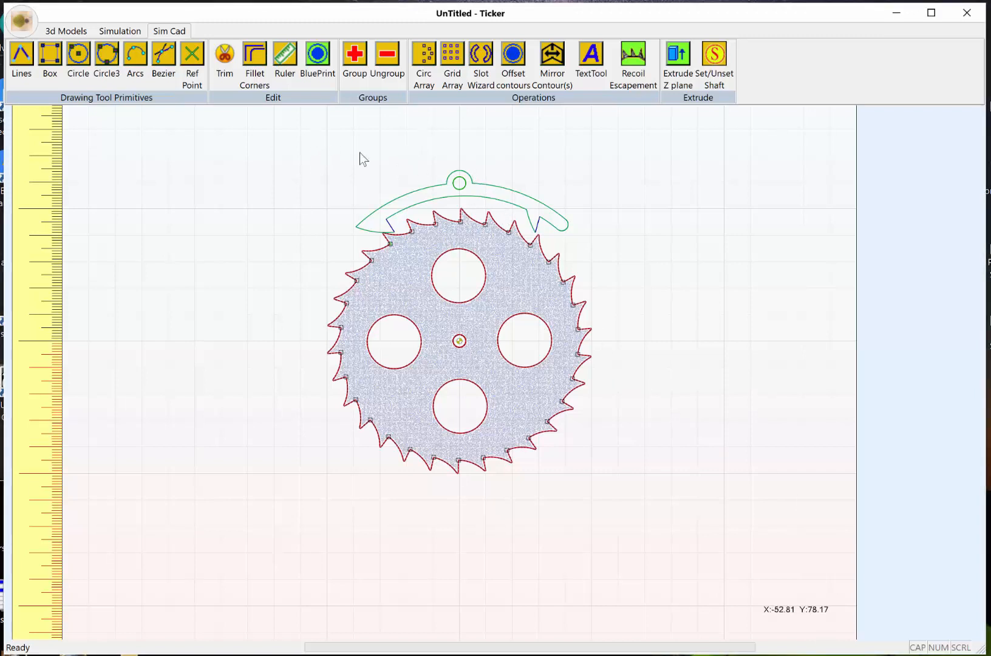
click(463, 189)
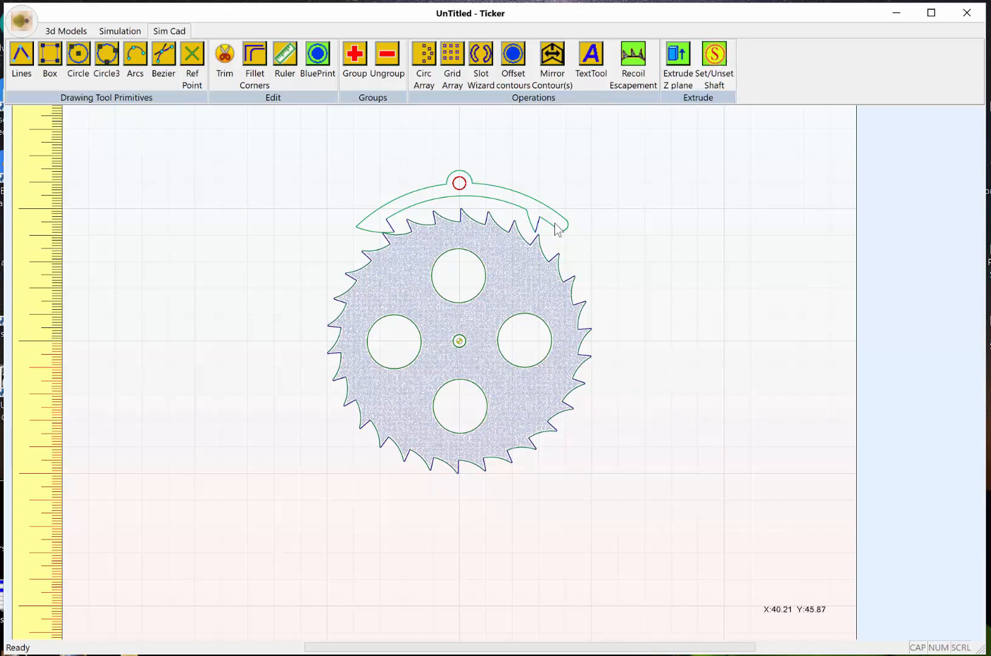
drag(308, 125, 638, 244)
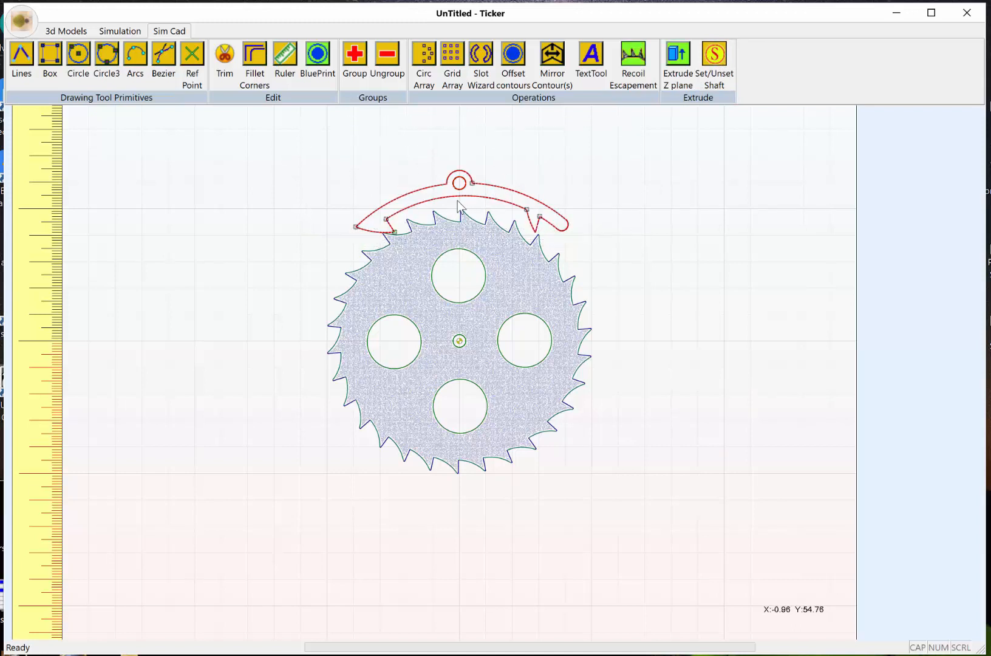
click(678, 55)
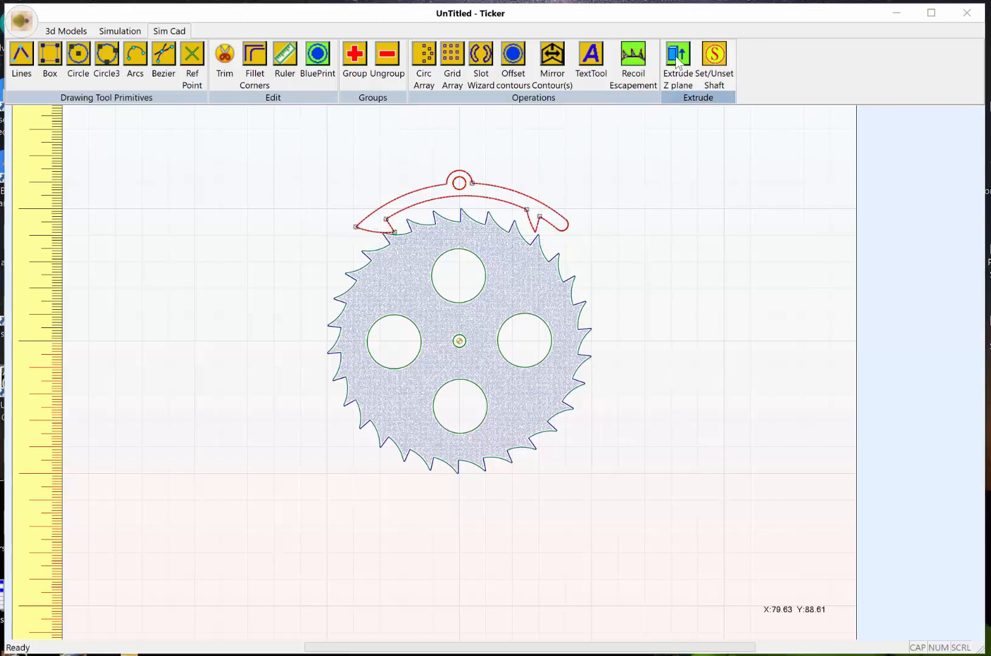
click(485, 355)
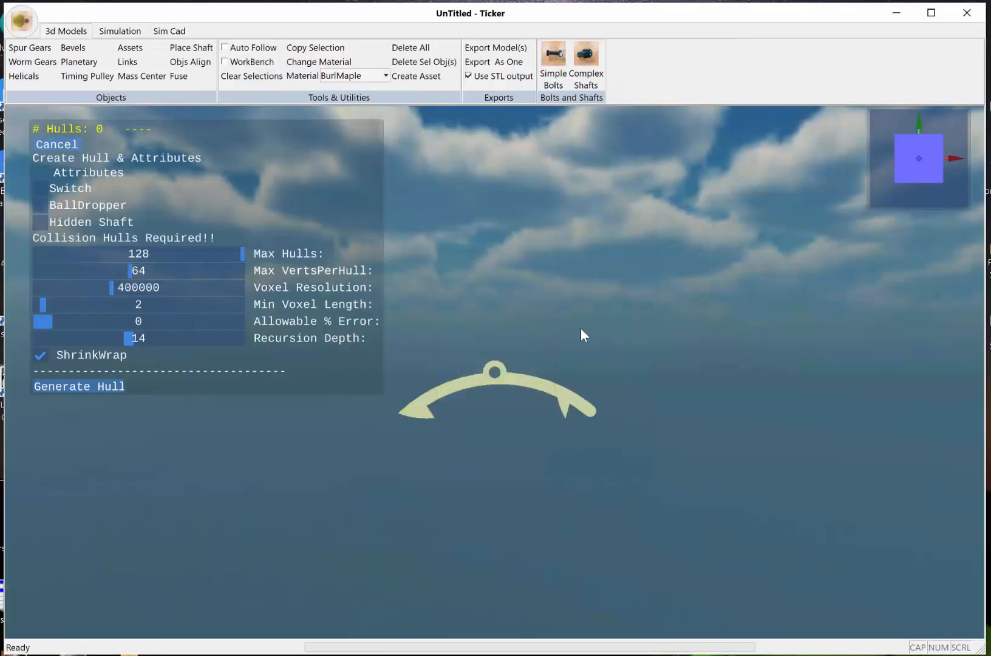
Generate the pallet's collision hulls with Max Hulls set to 300 and complete the object's creation.
click(91, 386)
scroll(464, 465, up, 1)
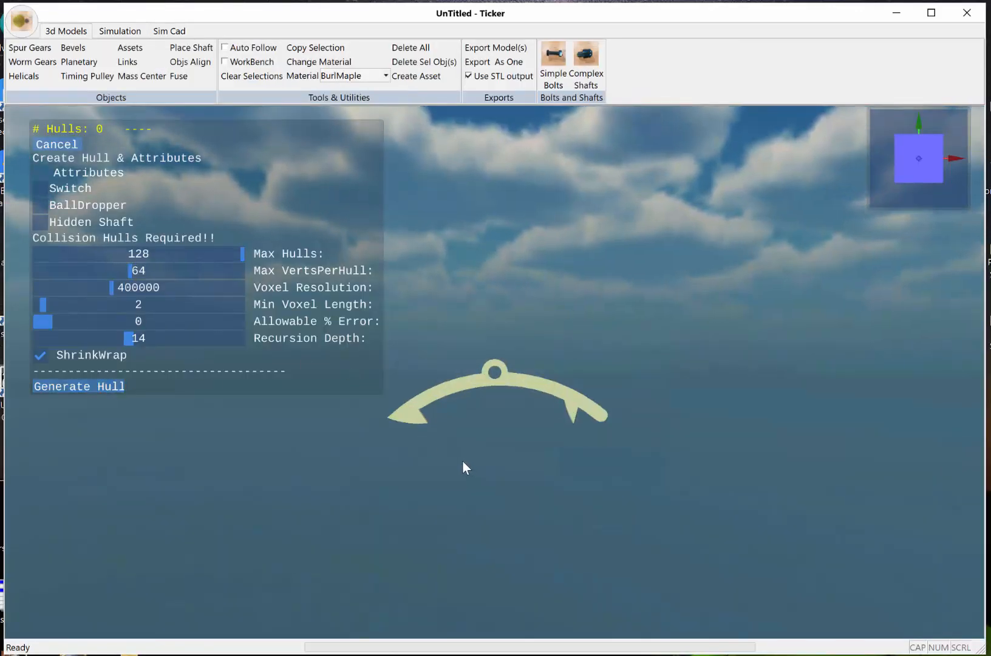
scroll(468, 450, up, 2)
scroll(468, 452, up, 2)
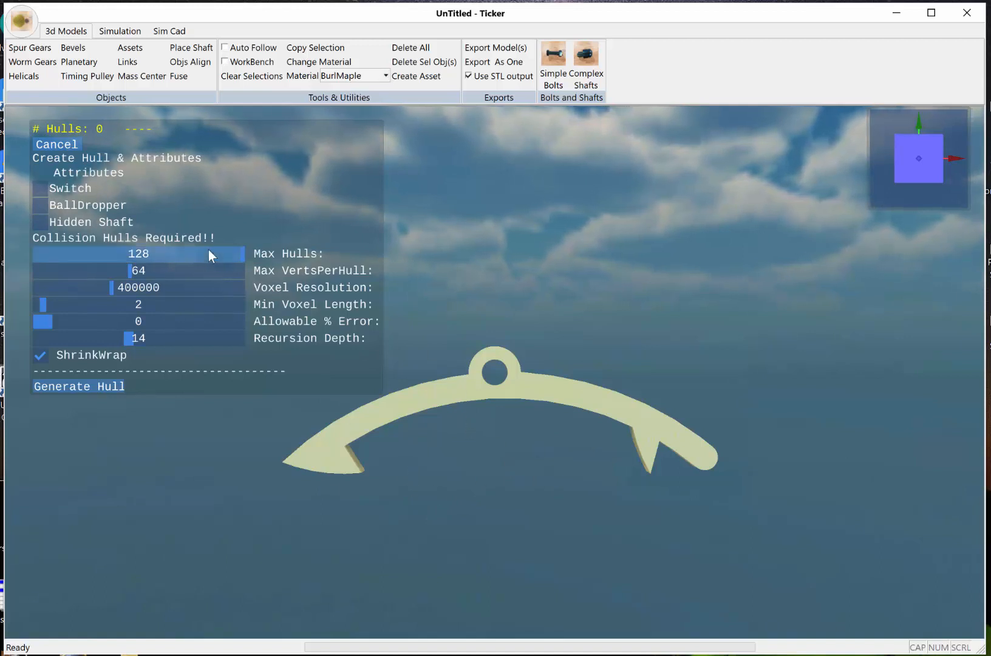
double_click(168, 251)
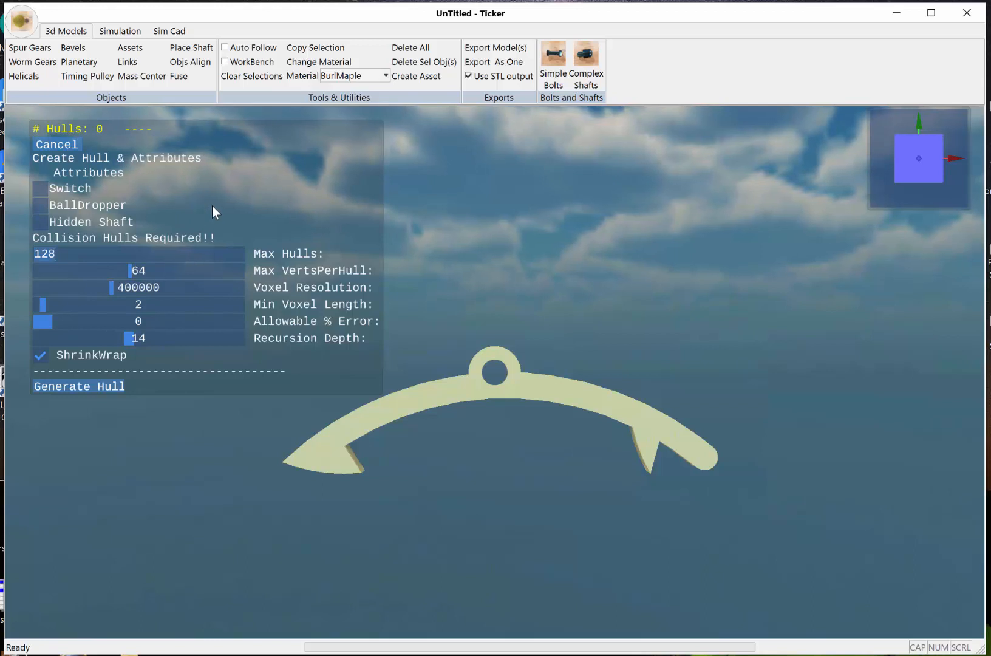
text(300)
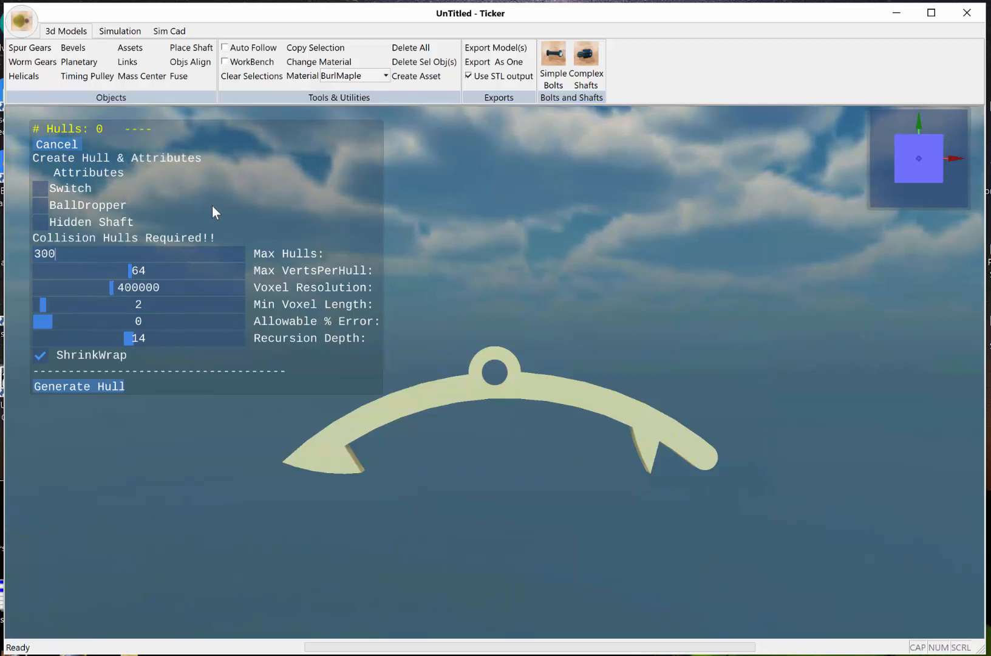
key(Return)
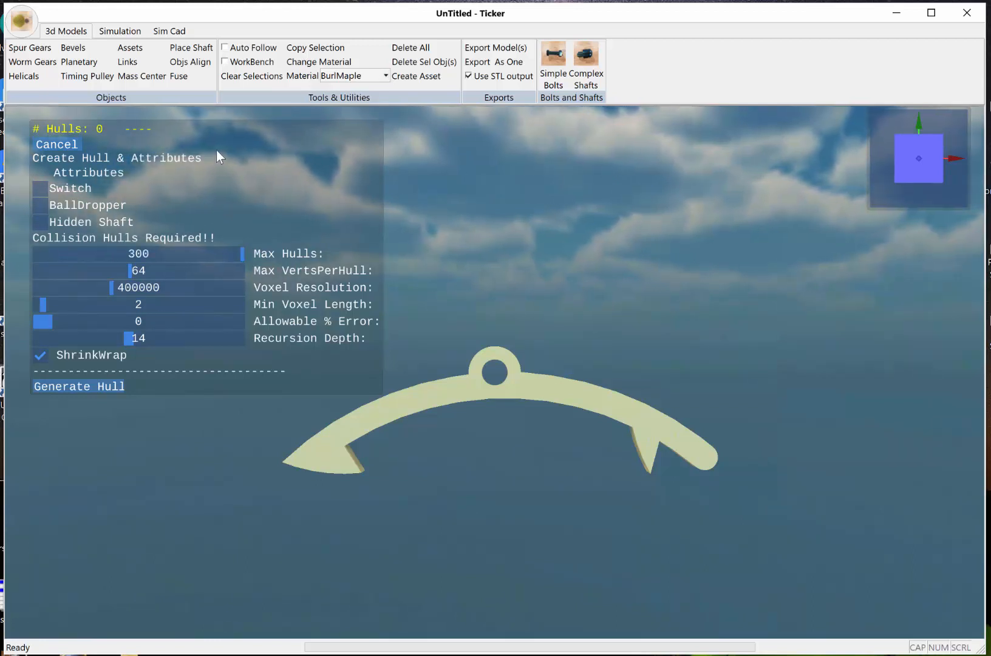
click(64, 388)
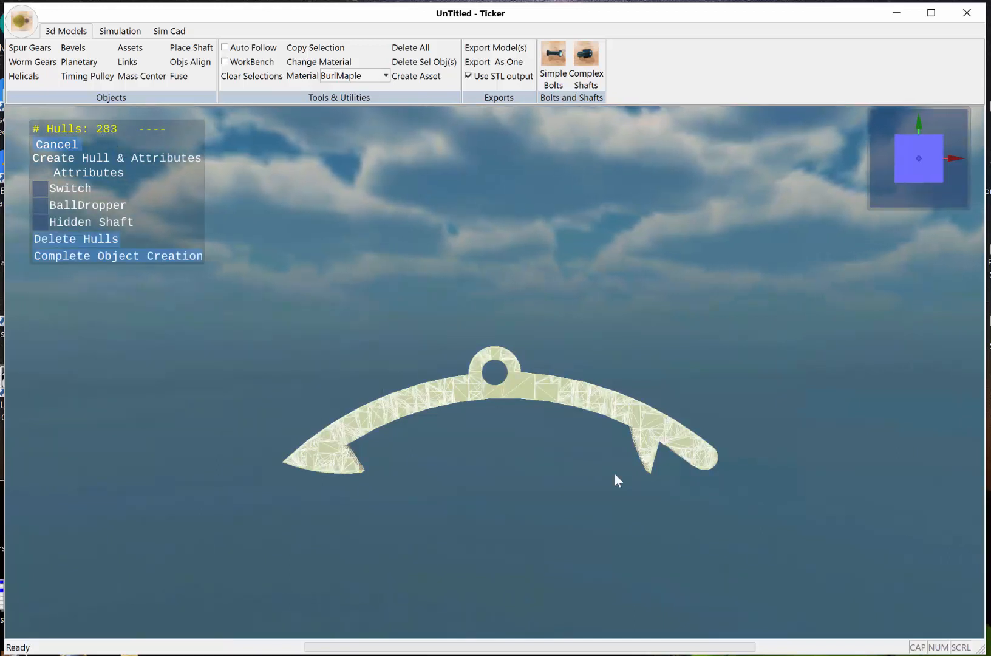
scroll(470, 462, up, 5)
scroll(478, 475, down, 2)
mouse_move(479, 476)
middle_down()
mouse_move(492, 425)
mouse_move(513, 418)
mouse_move(486, 478)
middle_up()
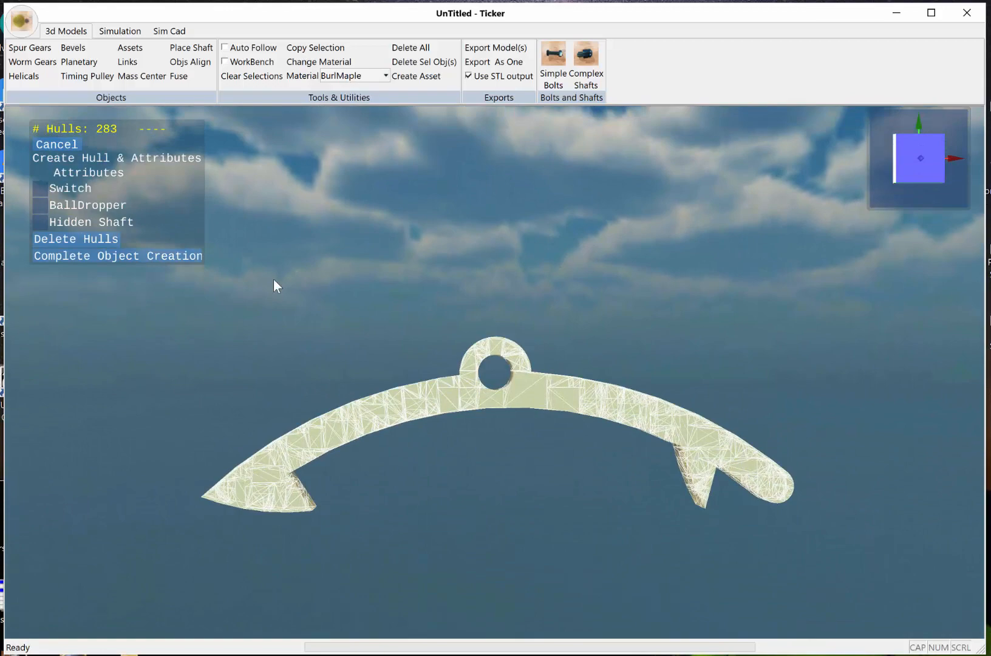
click(101, 256)
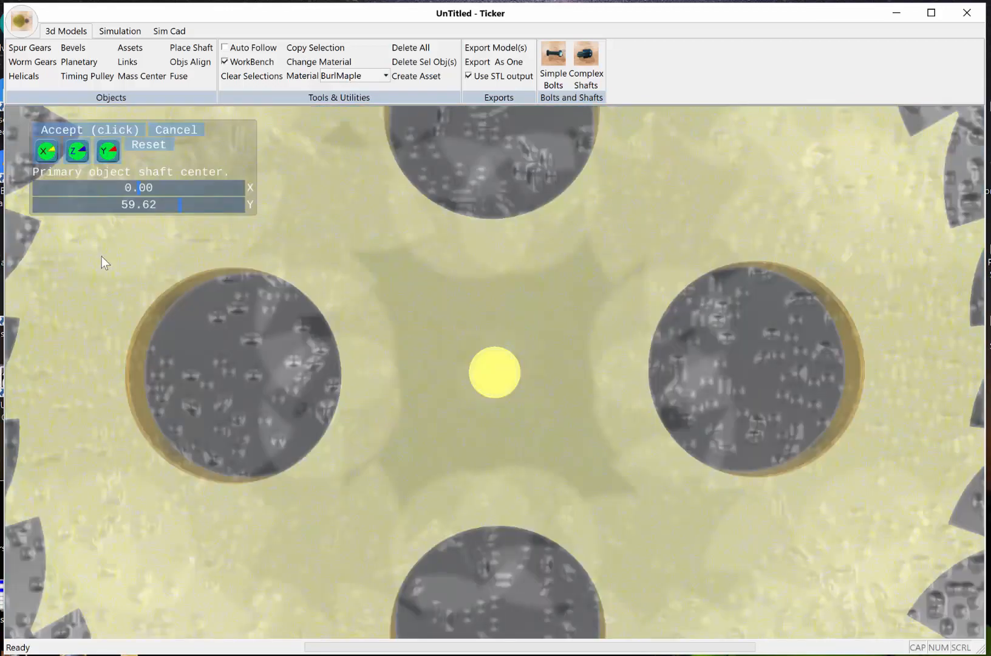
Accept the pallet's shaft centre above the wheel and place the pallet at a Z height of 40.
scroll(344, 305, down, 7)
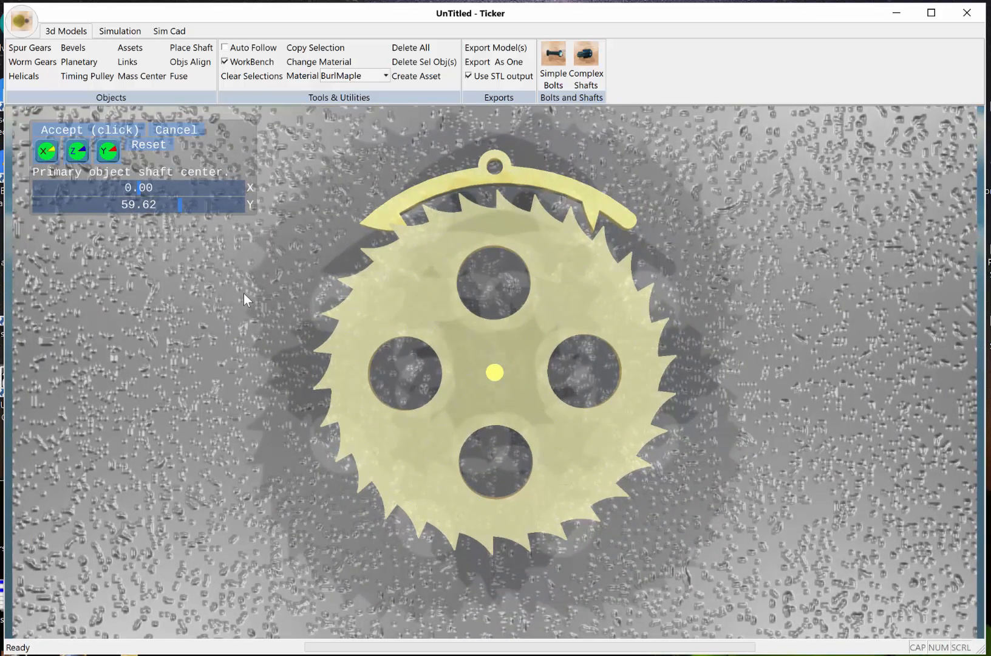
click(104, 134)
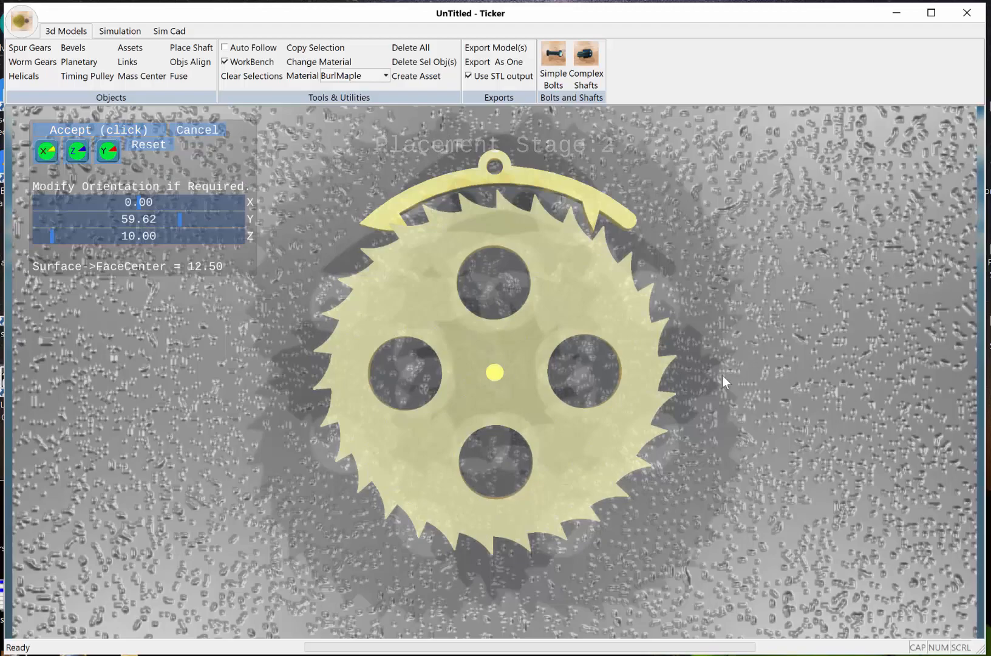
drag(722, 375, 715, 311)
middle_drag(715, 311, 727, 364)
drag(726, 364, 726, 499)
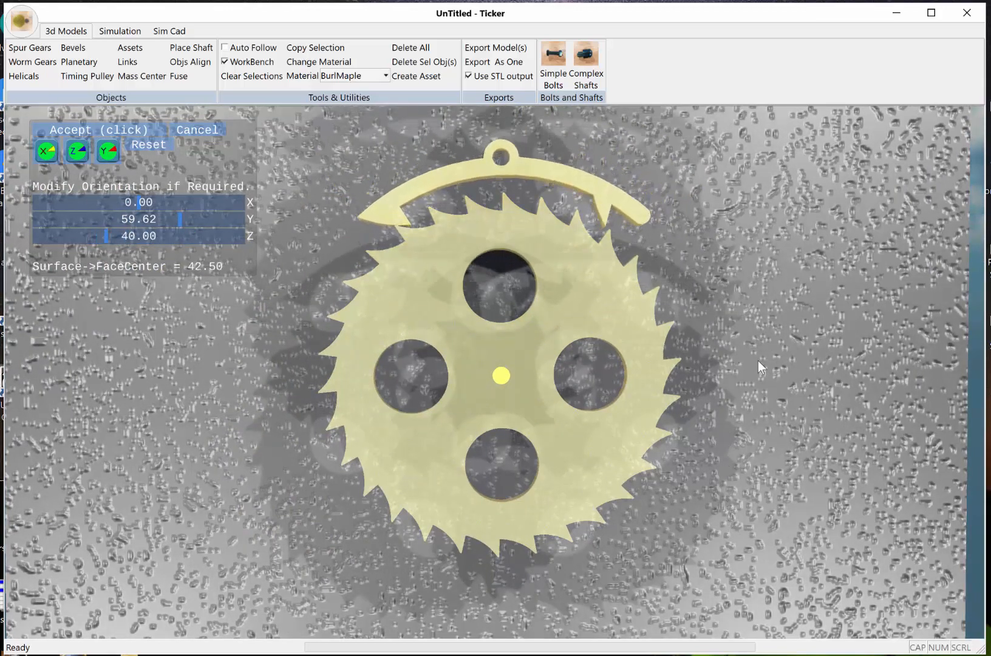
mouse_move(759, 362)
middle_down()
mouse_move(577, 364)
mouse_move(755, 362)
middle_up()
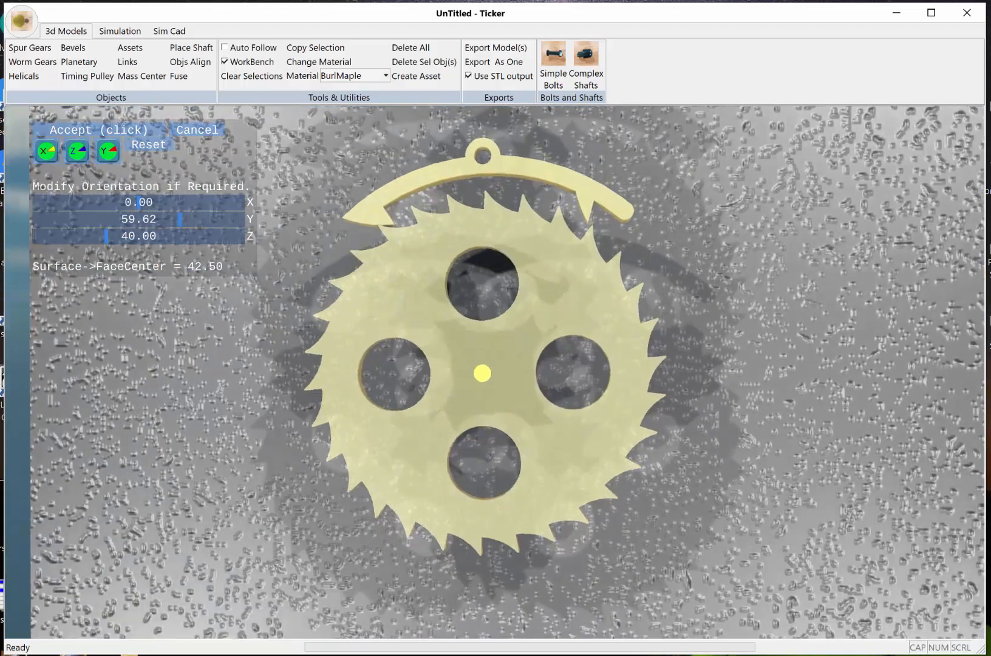
click(78, 130)
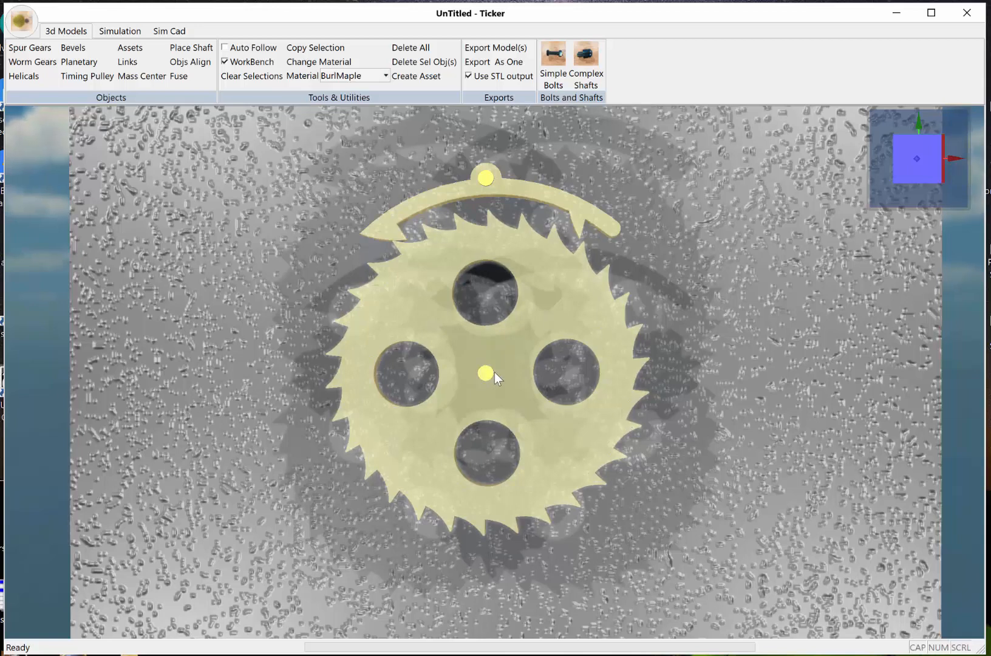
scroll(494, 368, down, 2)
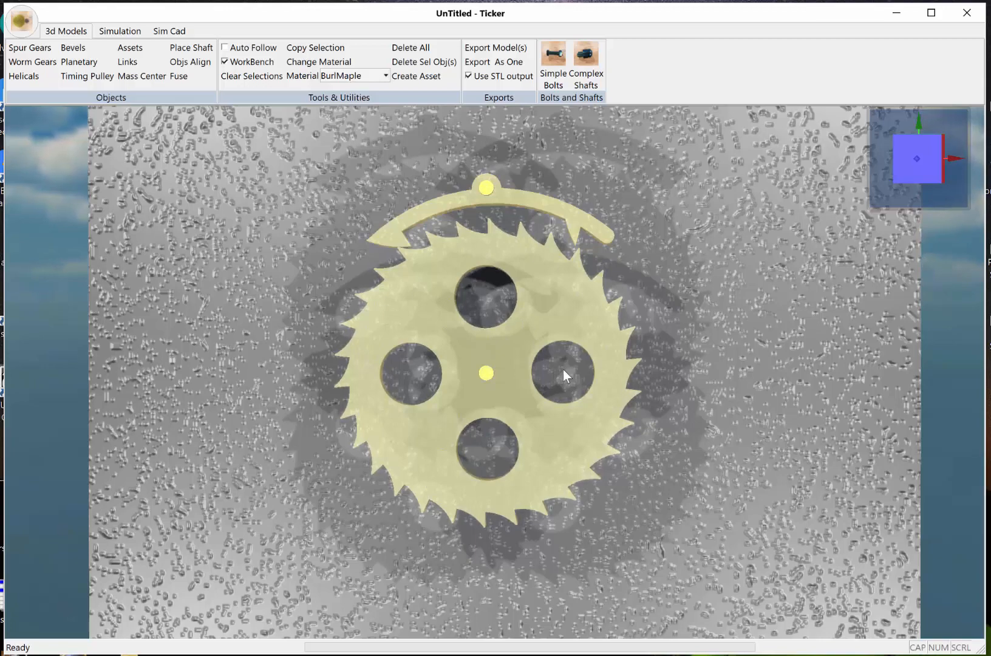
mouse_move(563, 368)
mouse_down()
mouse_move(466, 369)
mouse_move(562, 369)
mouse_up()
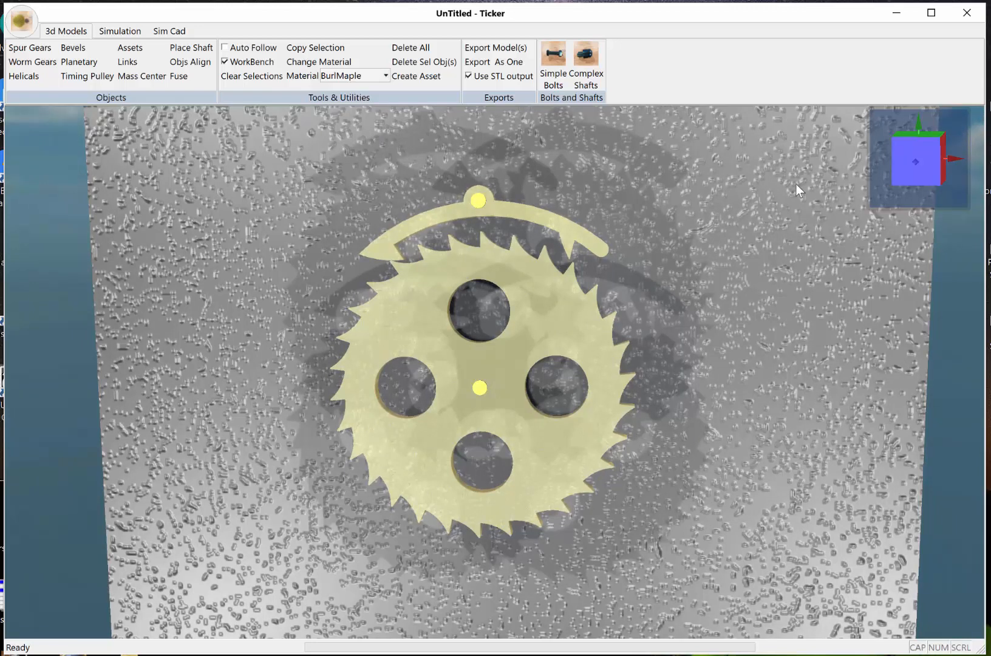
click(908, 159)
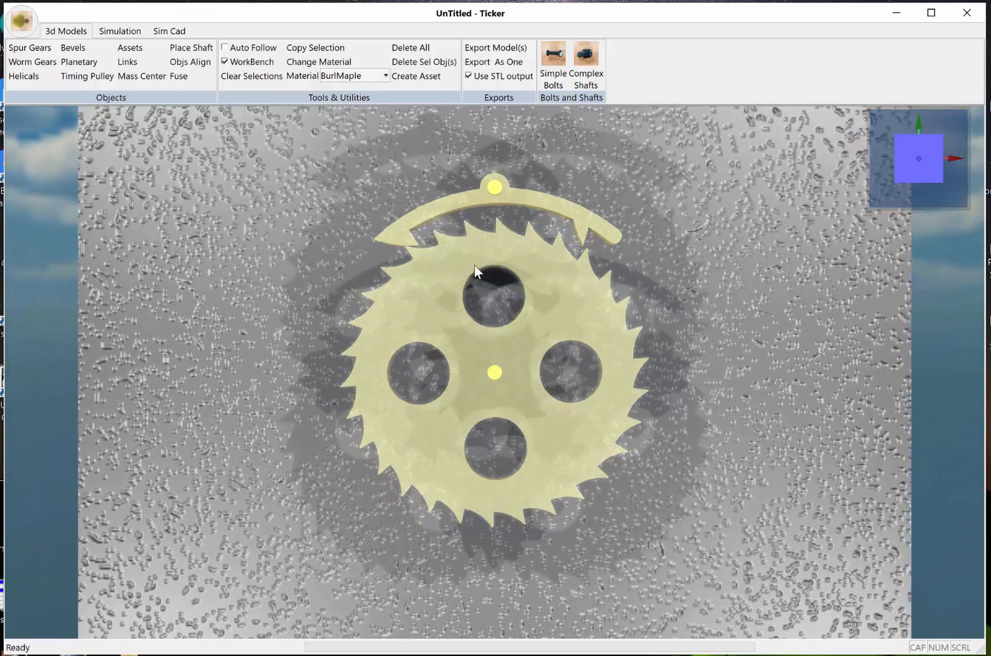
Draw a circle about 12.4 mm in diameter around the pallet's pivot hole in the 2D drawing, centred on the hole.
click(182, 31)
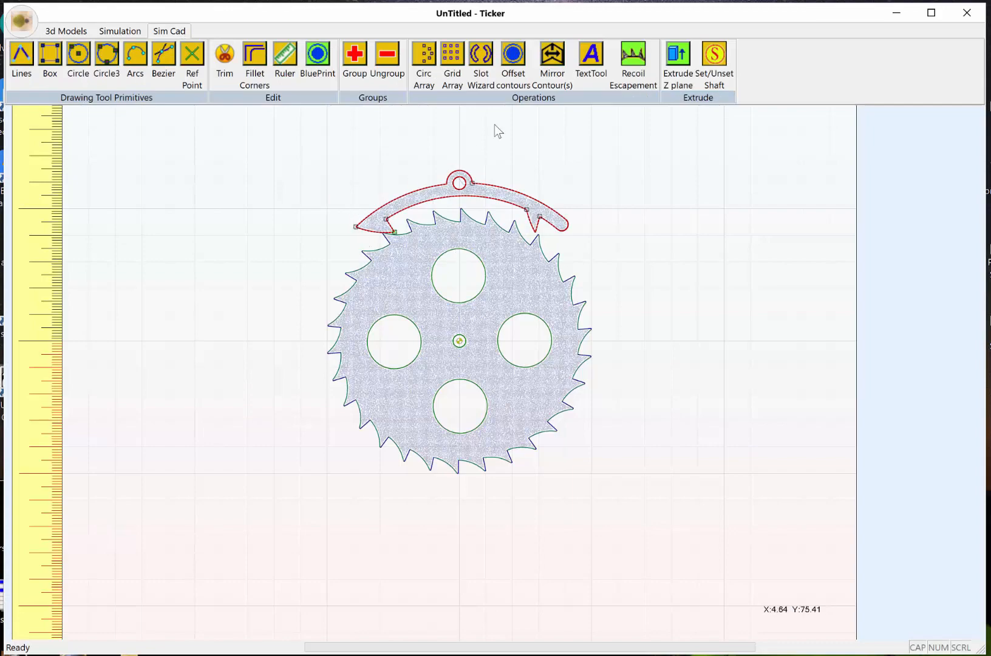
click(610, 251)
scroll(467, 163, up, 2)
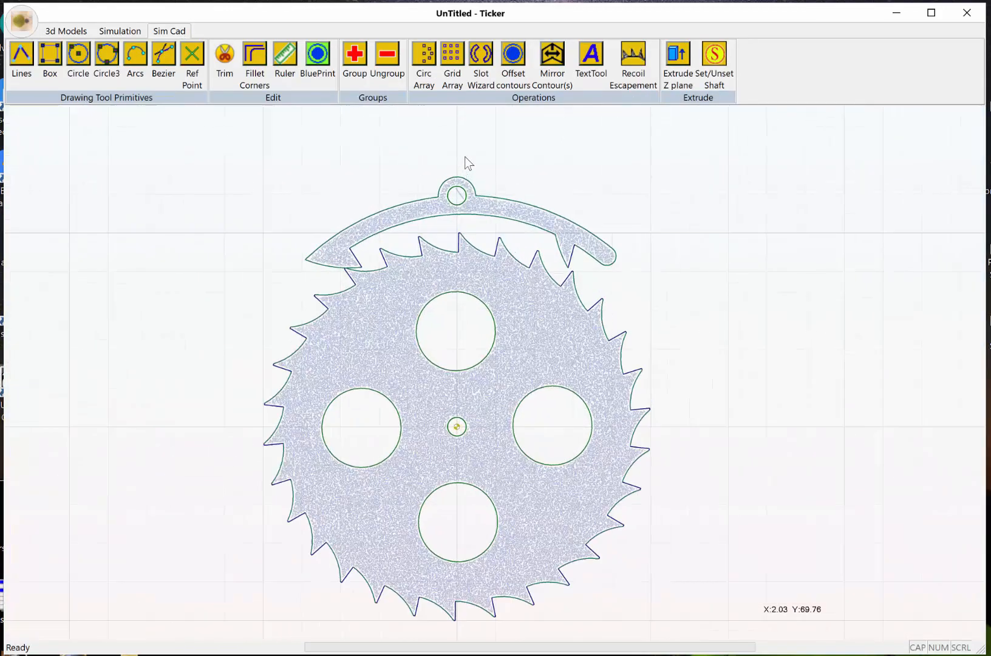
scroll(485, 185, up, 3)
scroll(485, 185, down, 4)
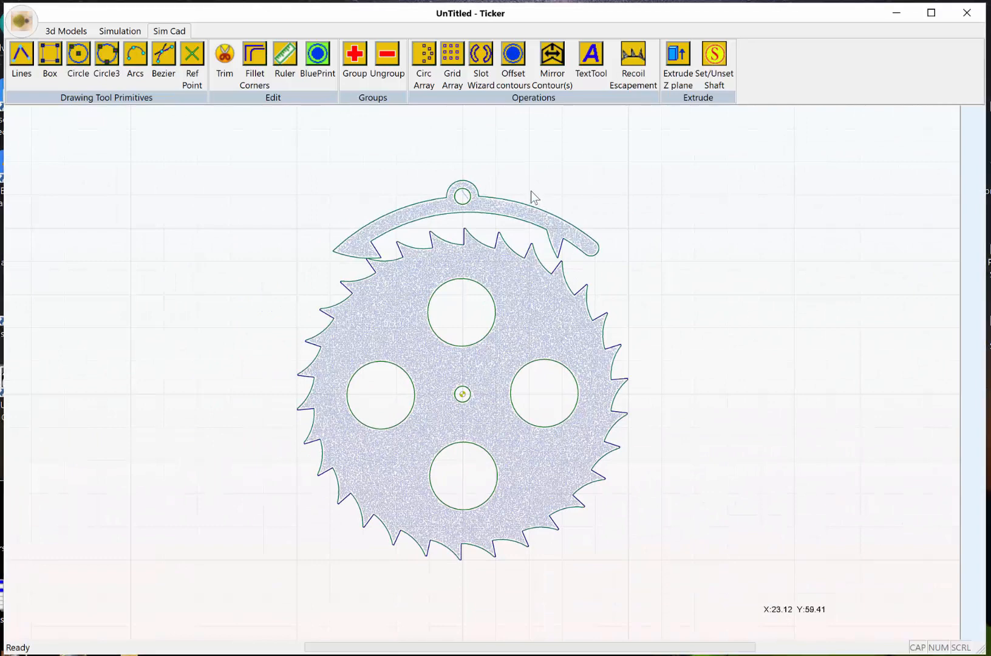
scroll(531, 190, up, 3)
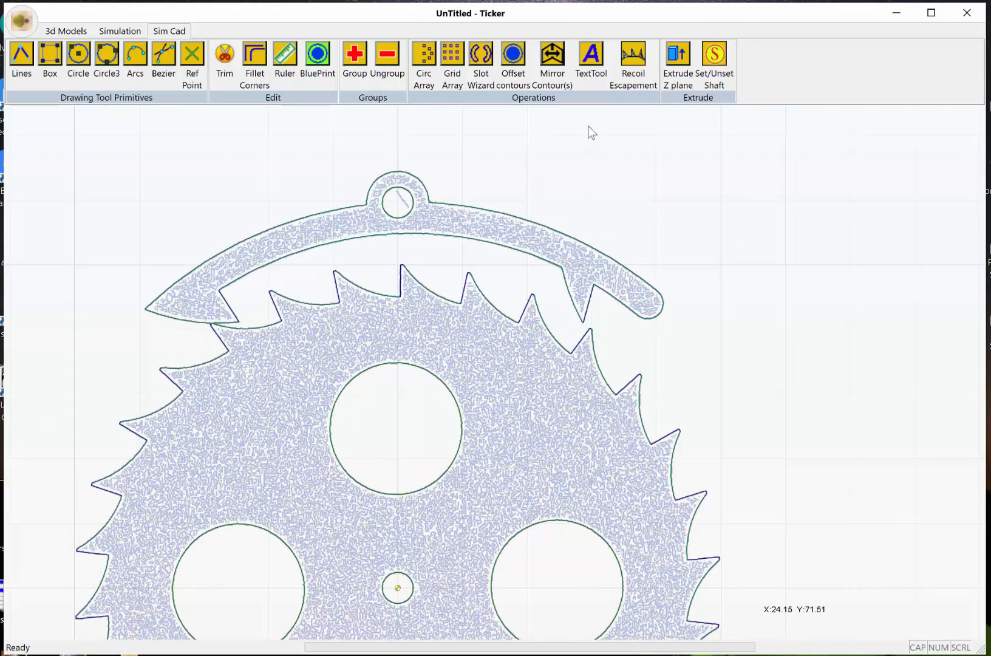
click(78, 54)
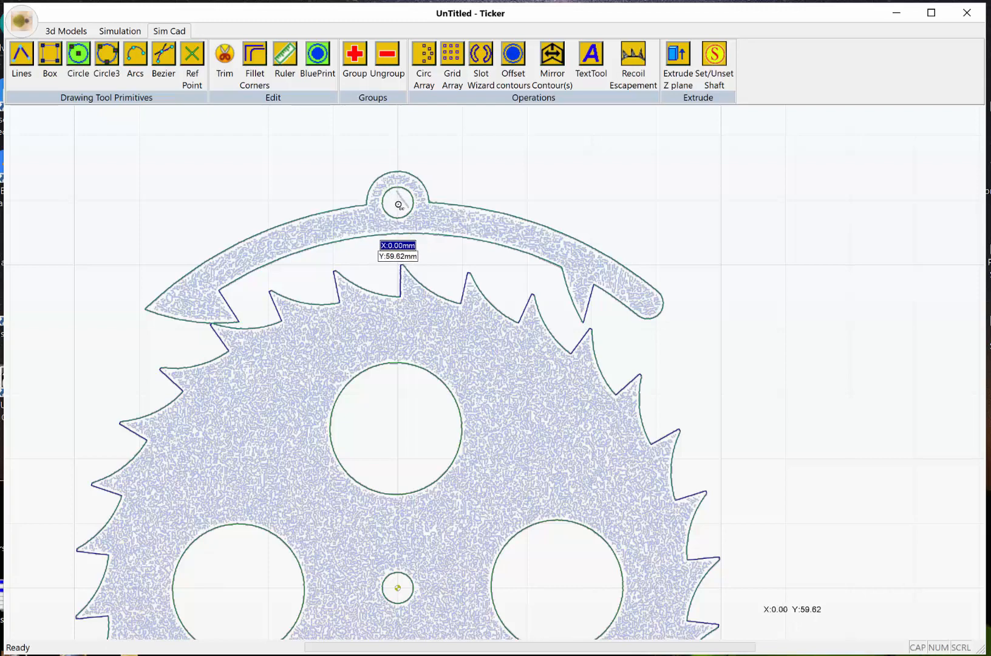
click(398, 202)
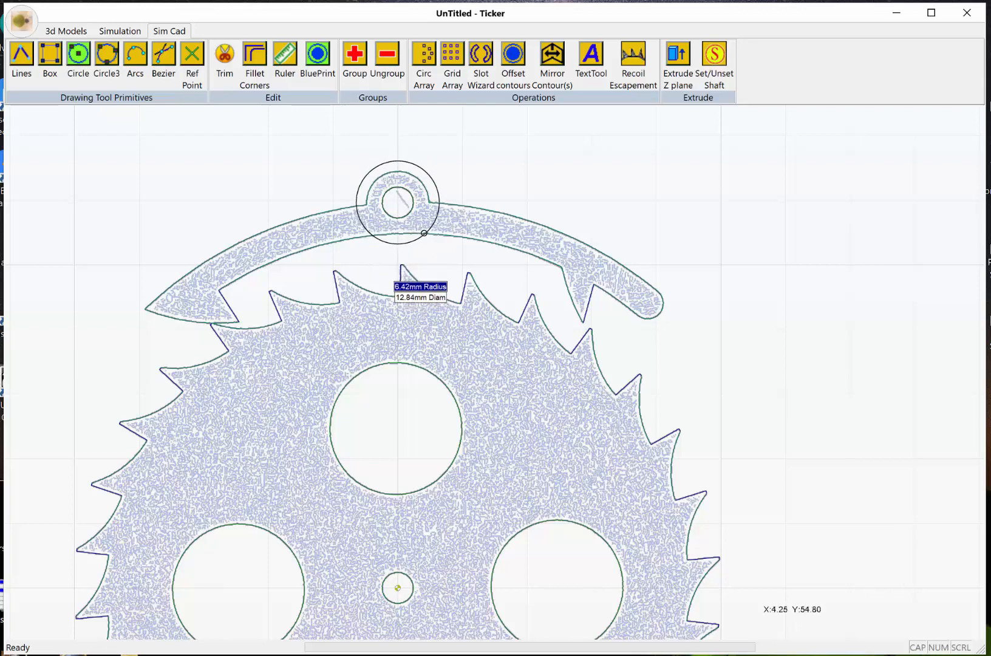
click(401, 265)
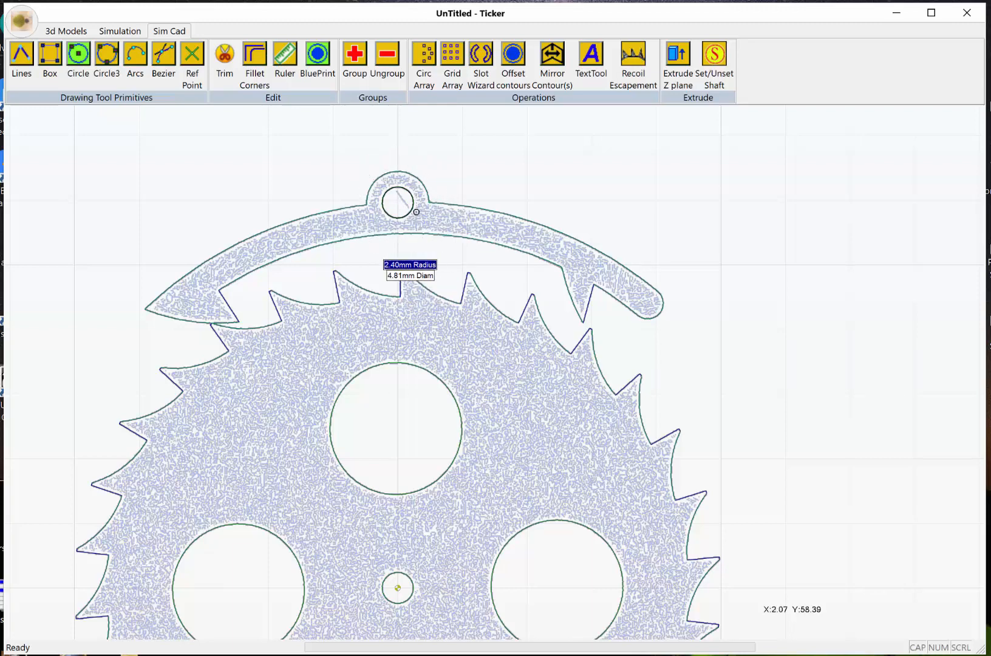
right_click(450, 169)
click(452, 145)
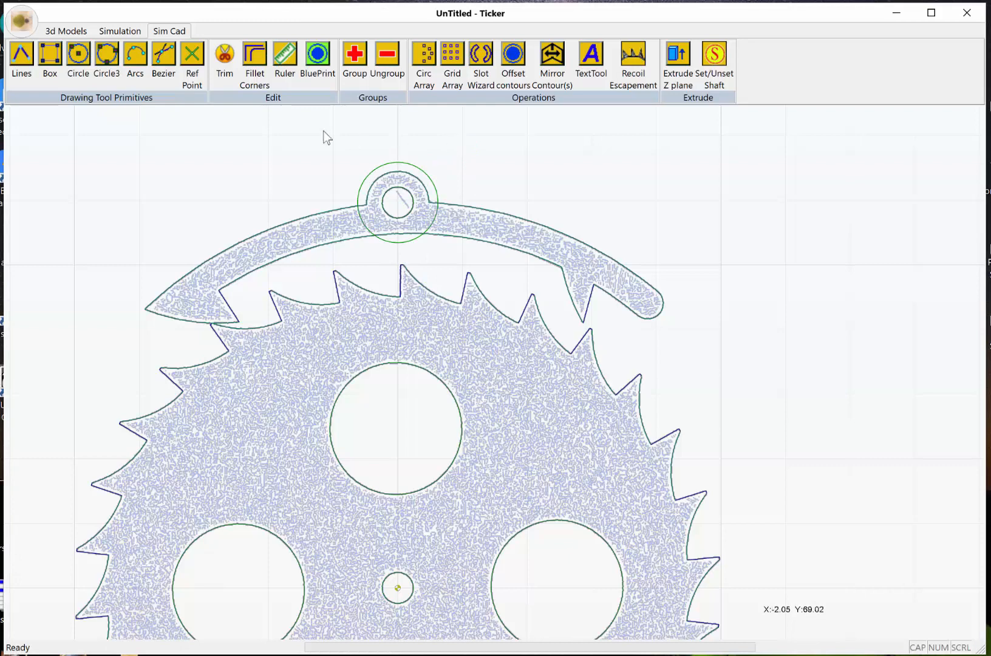
Extrude the pallet's pivot hole and the new surrounding circle together as a ring with a depth of 2.
click(389, 202)
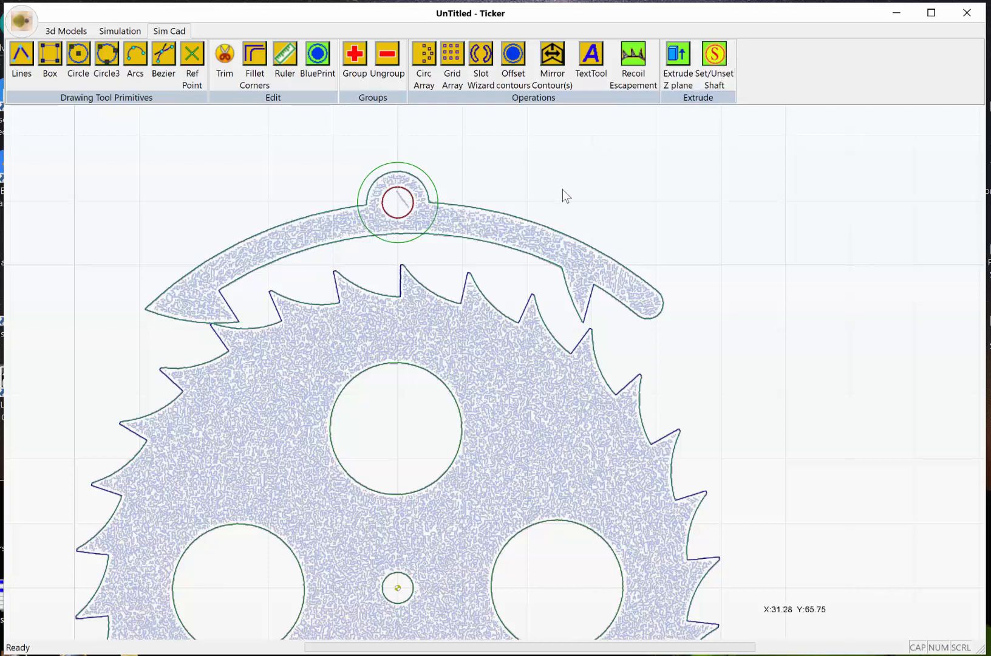
click(435, 180)
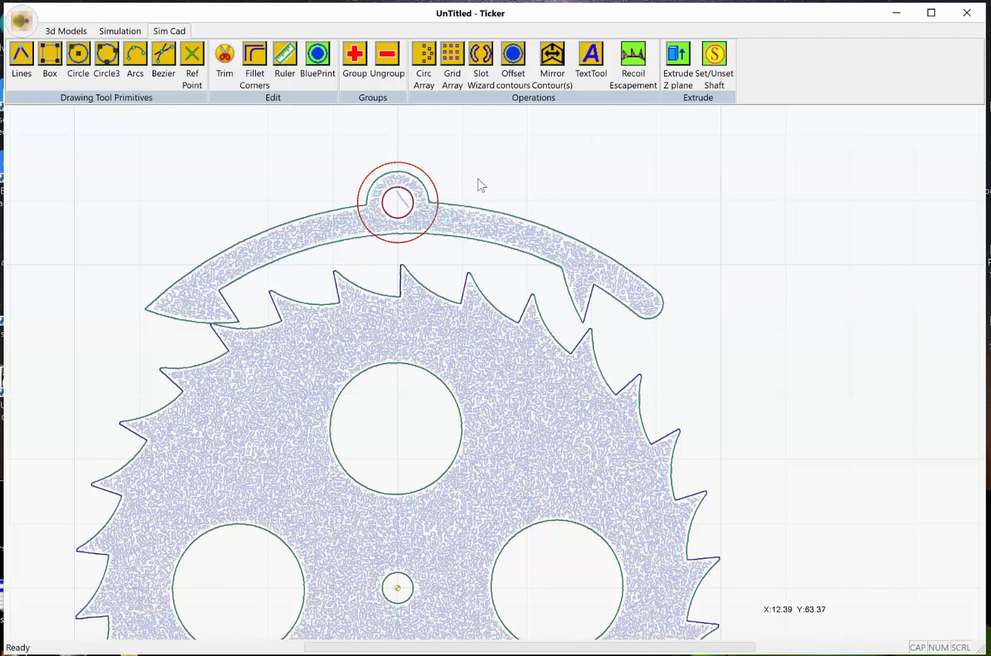
click(677, 58)
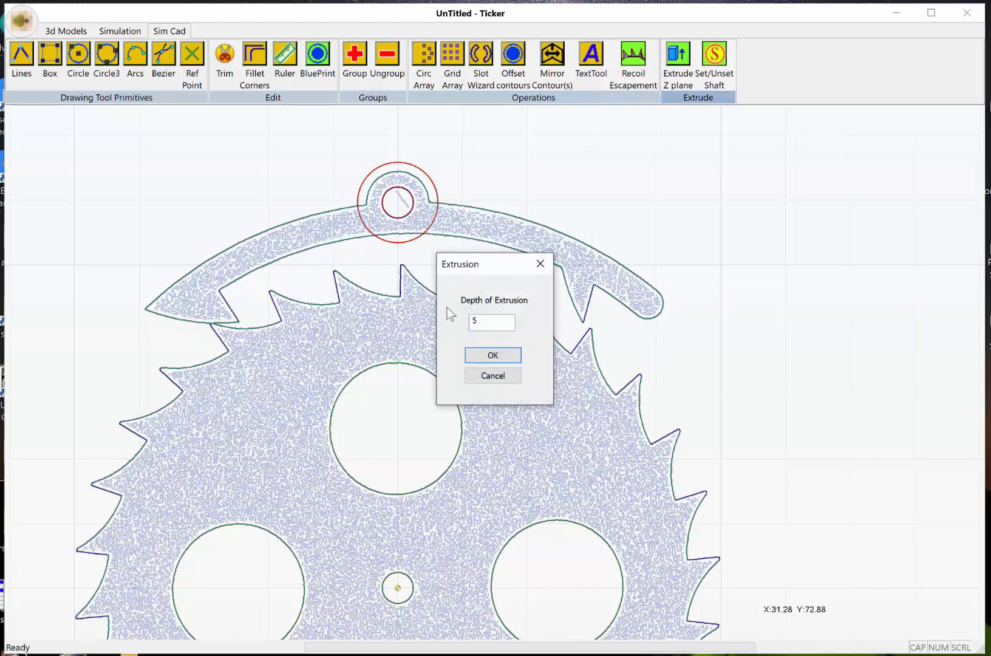
double_click(491, 322)
text(2)
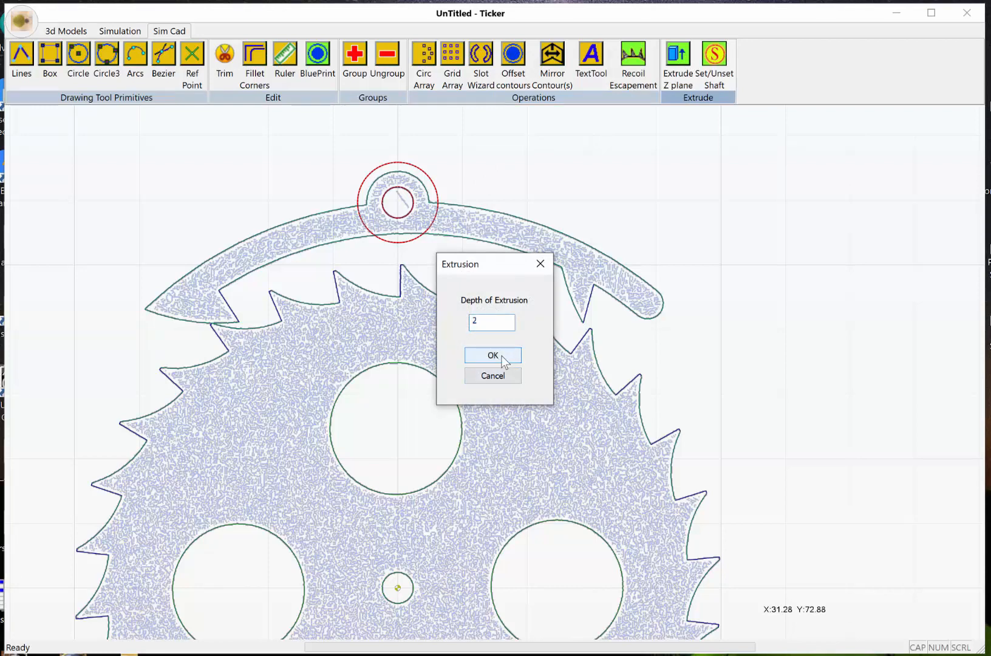
click(503, 362)
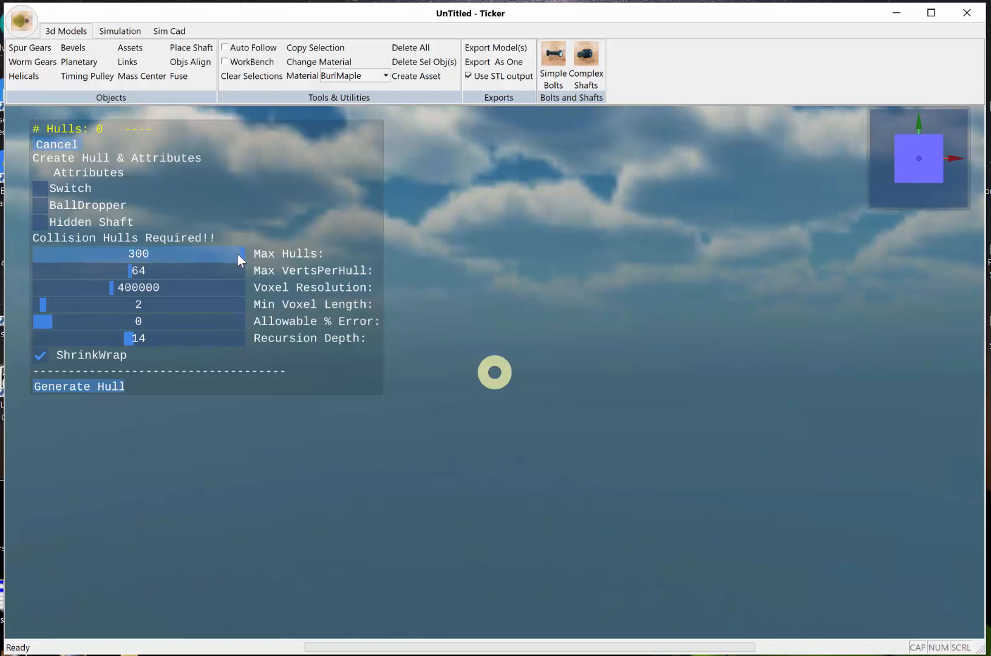
Generate the ring's collision hulls with Max Hulls set to 64 and complete the object's creation.
drag(242, 254, 149, 254)
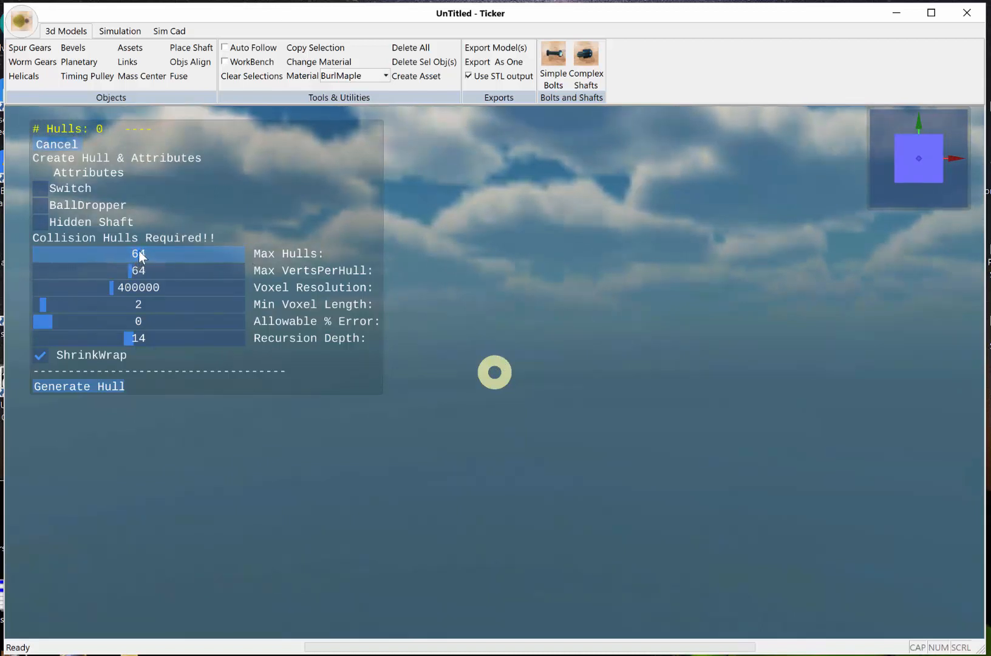
click(92, 386)
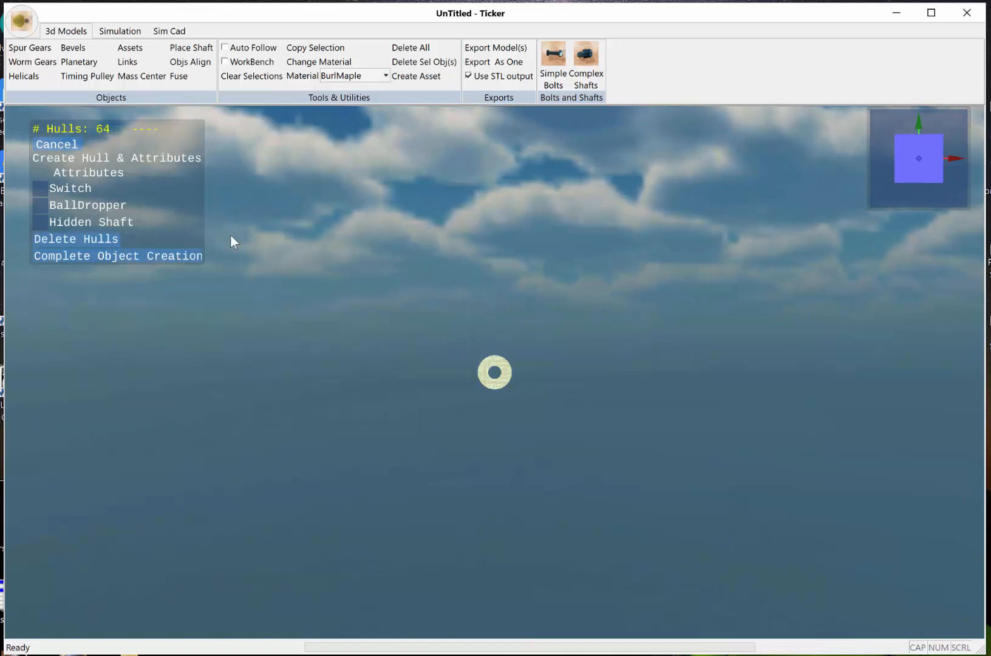
click(104, 258)
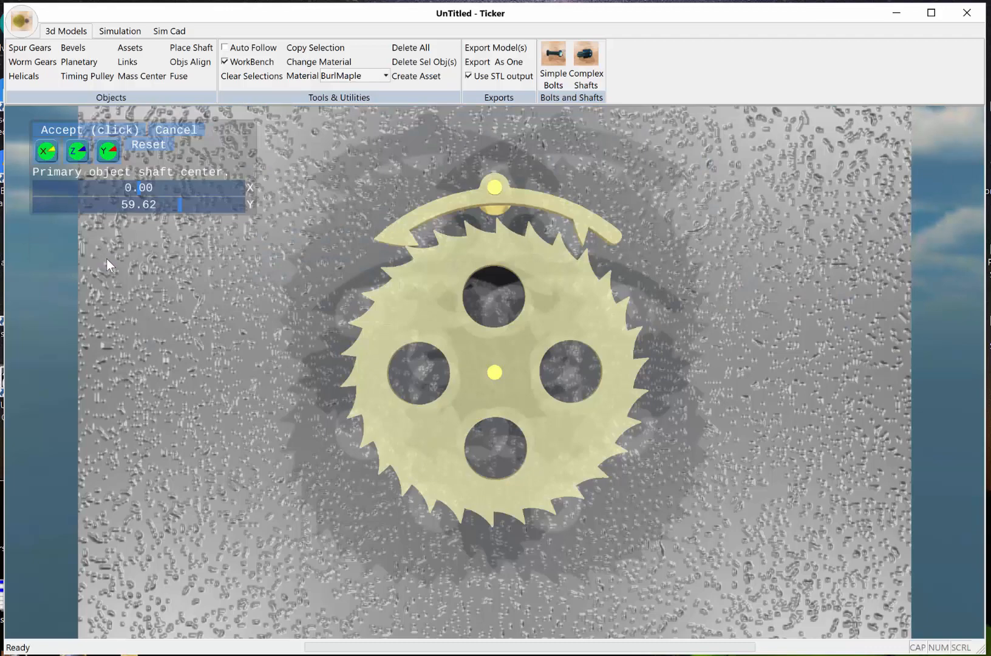
Place the ring on the pallet's shaft in front of the pallet, with a face-to-face distance of 5.00.
mouse_move(704, 305)
right_down()
mouse_move(692, 308)
mouse_move(707, 303)
right_up()
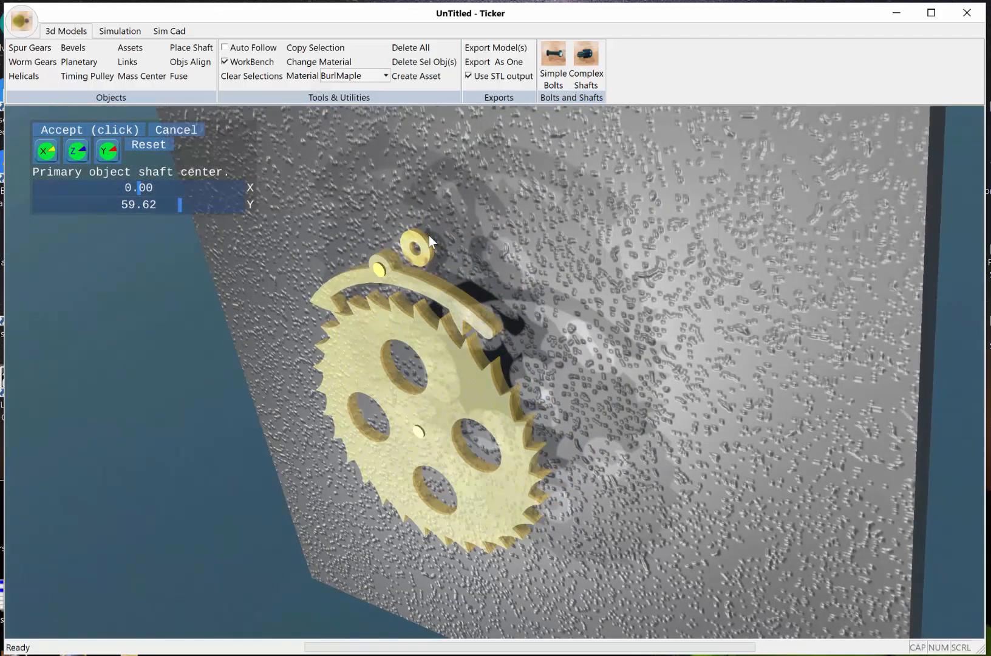
mouse_move(479, 273)
right_down()
mouse_move(544, 267)
mouse_move(475, 269)
mouse_move(537, 231)
mouse_move(548, 247)
mouse_move(477, 231)
mouse_move(517, 216)
right_up()
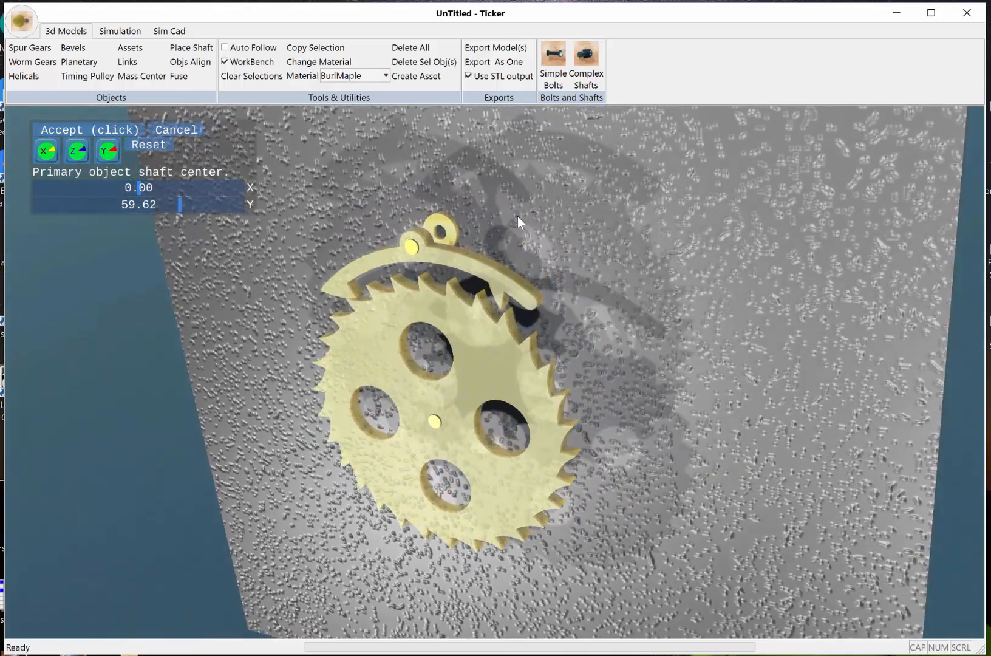
click(413, 246)
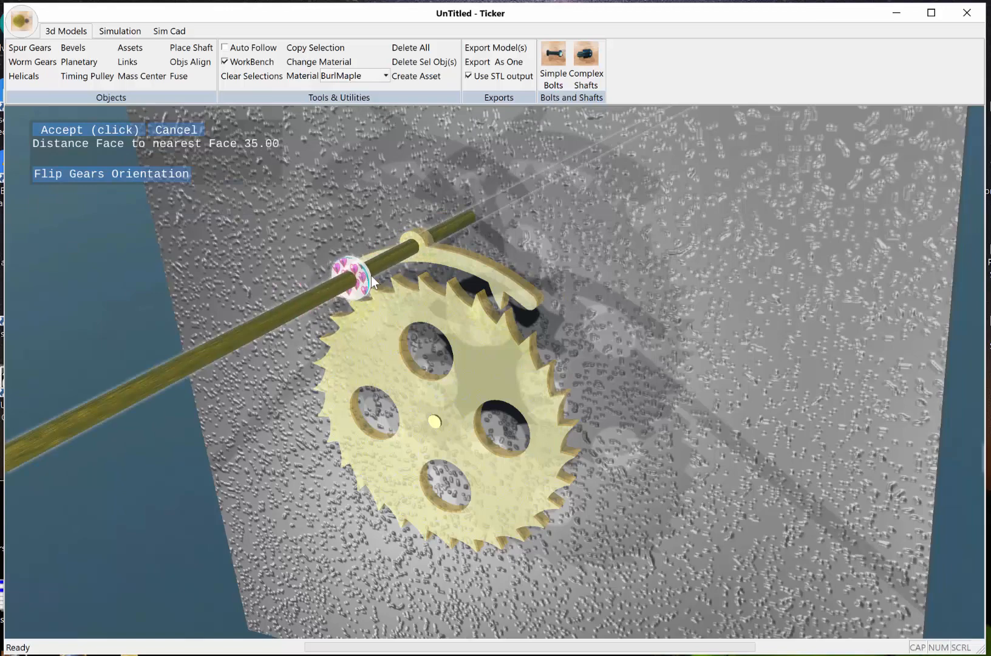
right_drag(651, 302, 656, 272)
mouse_move(509, 297)
right_down()
mouse_move(472, 297)
mouse_move(506, 298)
right_up()
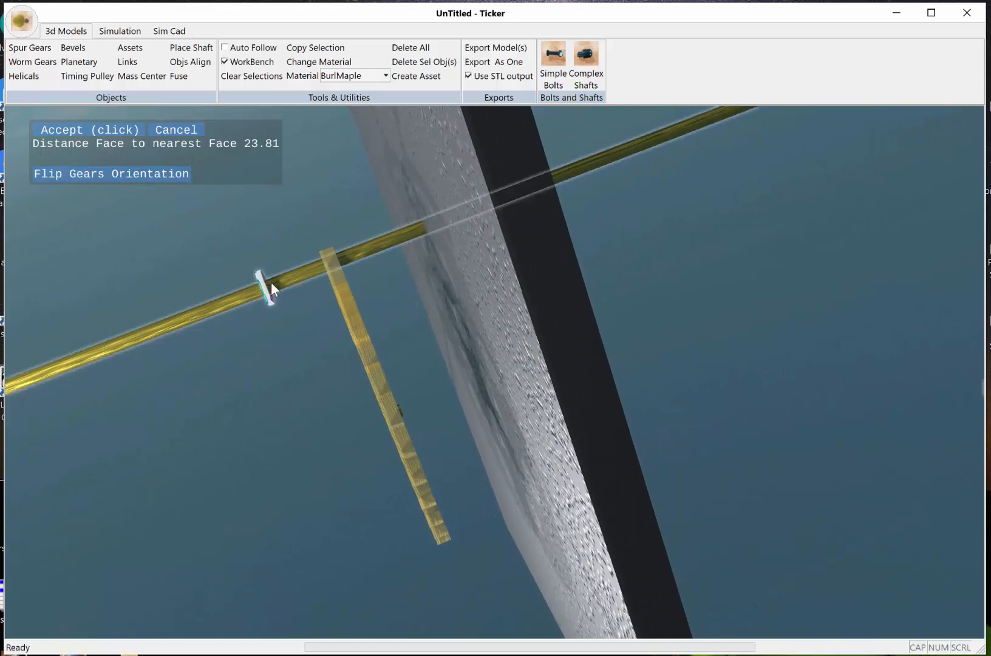
drag(270, 281, 317, 270)
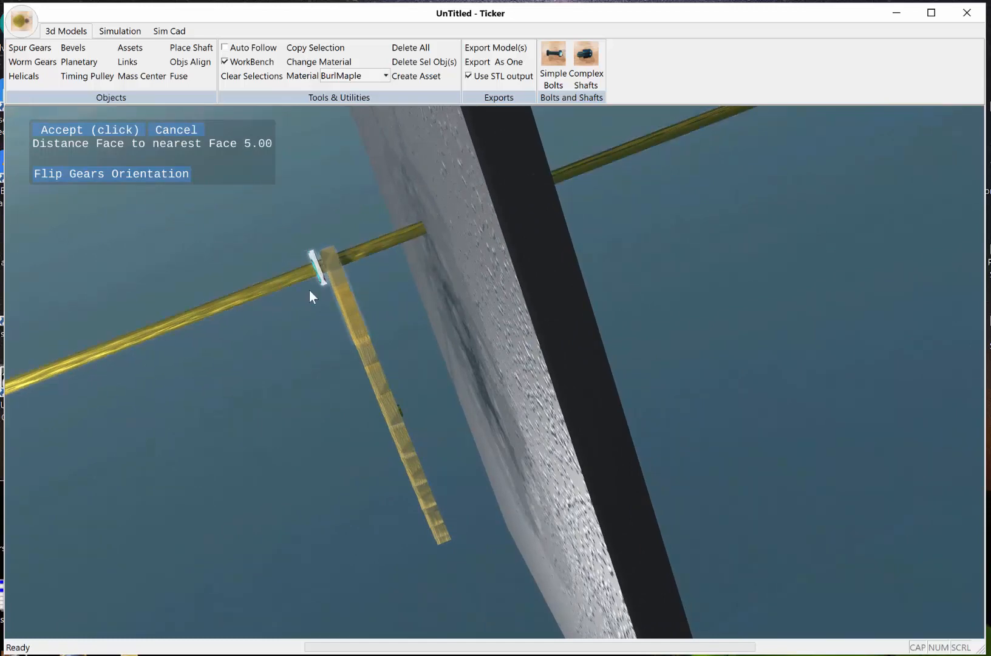
click(108, 128)
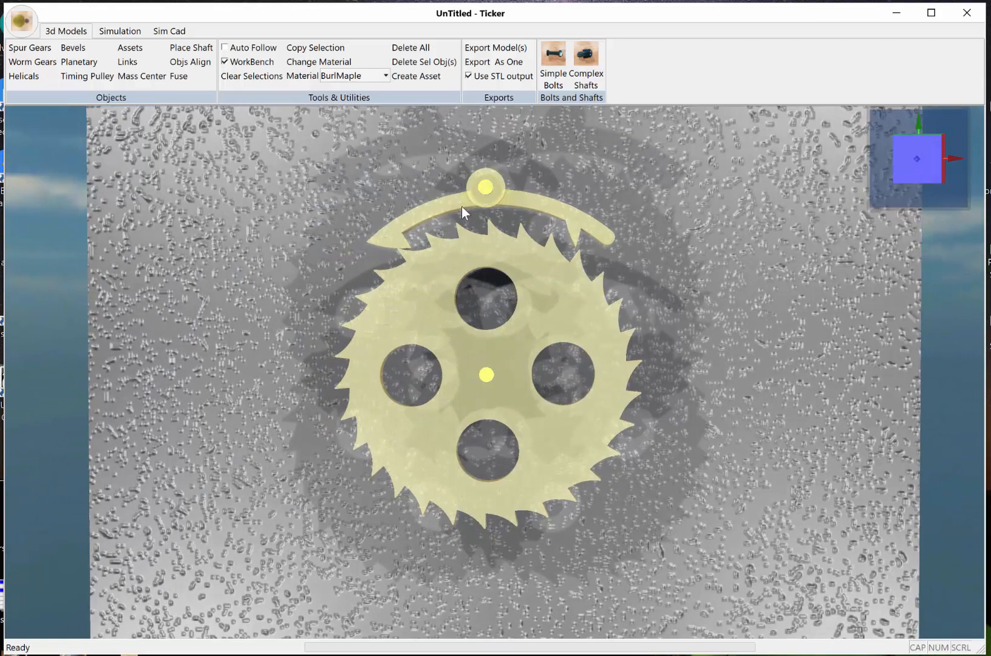
Lock the ring's orientation and set its mass to 2.81 in the expert attributes.
click(497, 181)
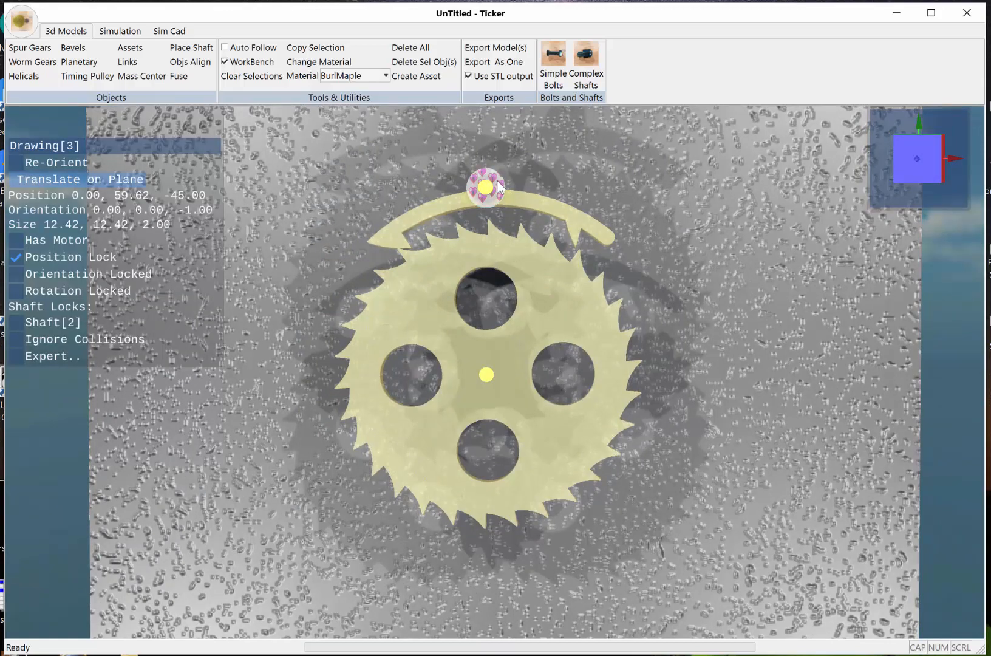
click(19, 273)
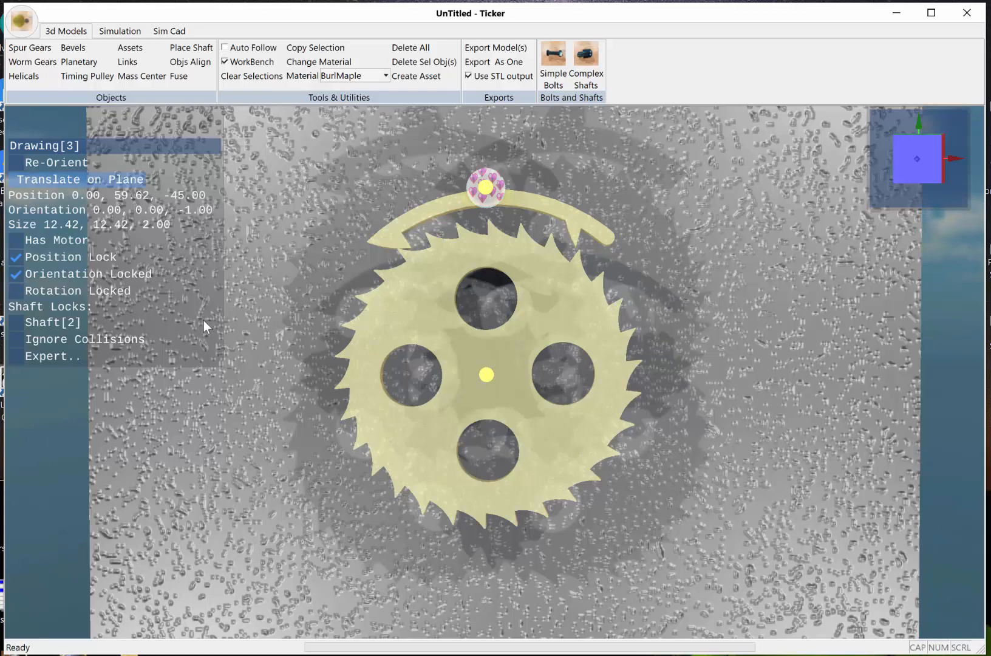
click(64, 355)
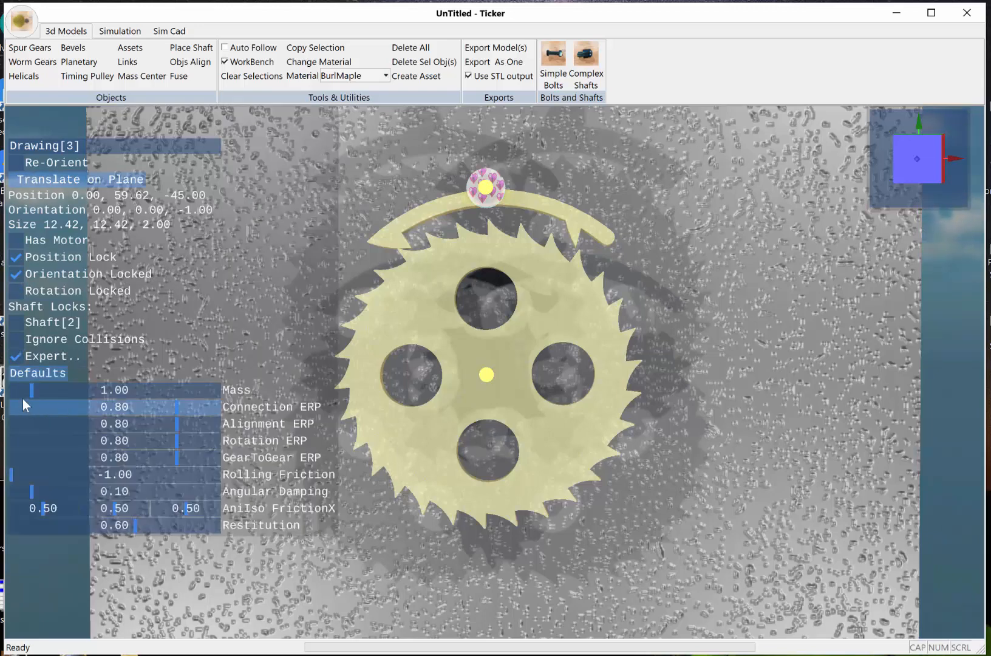
drag(28, 391, 68, 388)
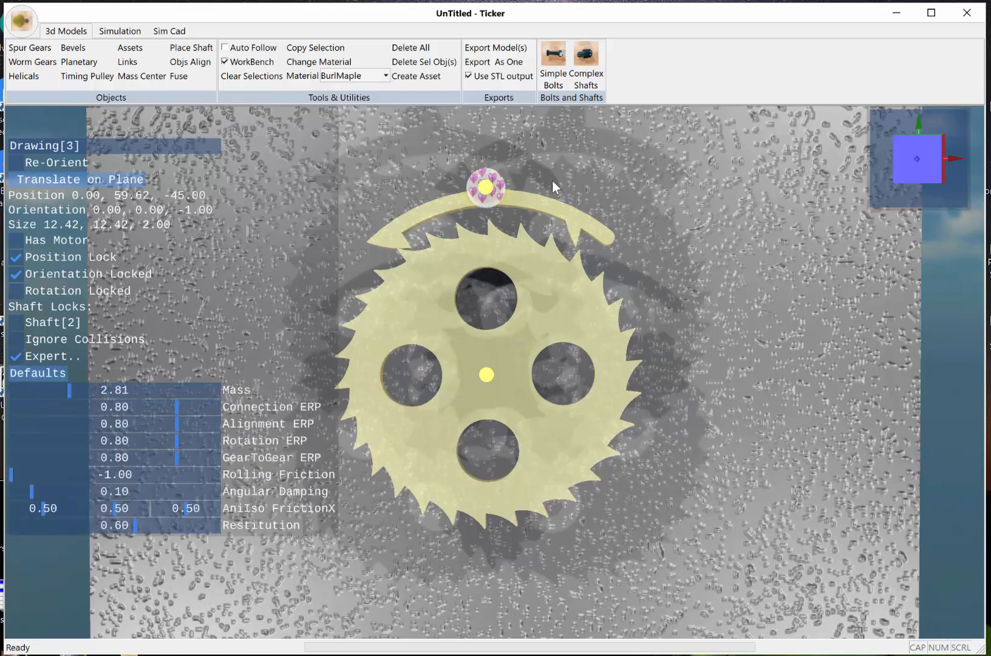
click(528, 175)
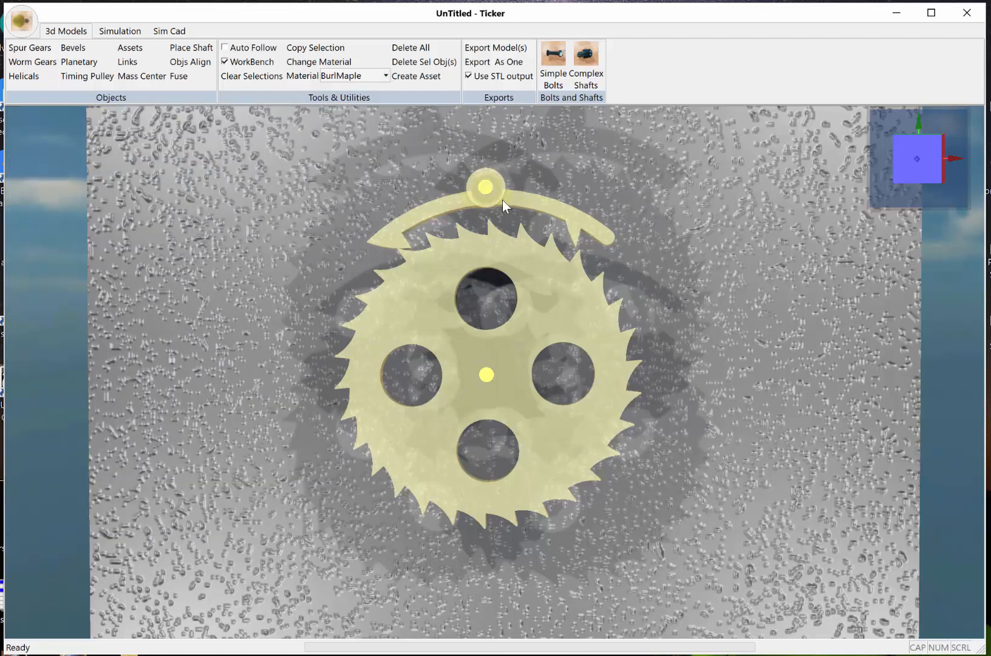
Examine the attributes of the pallet and the escape wheel.
middle_drag(651, 278, 458, 214)
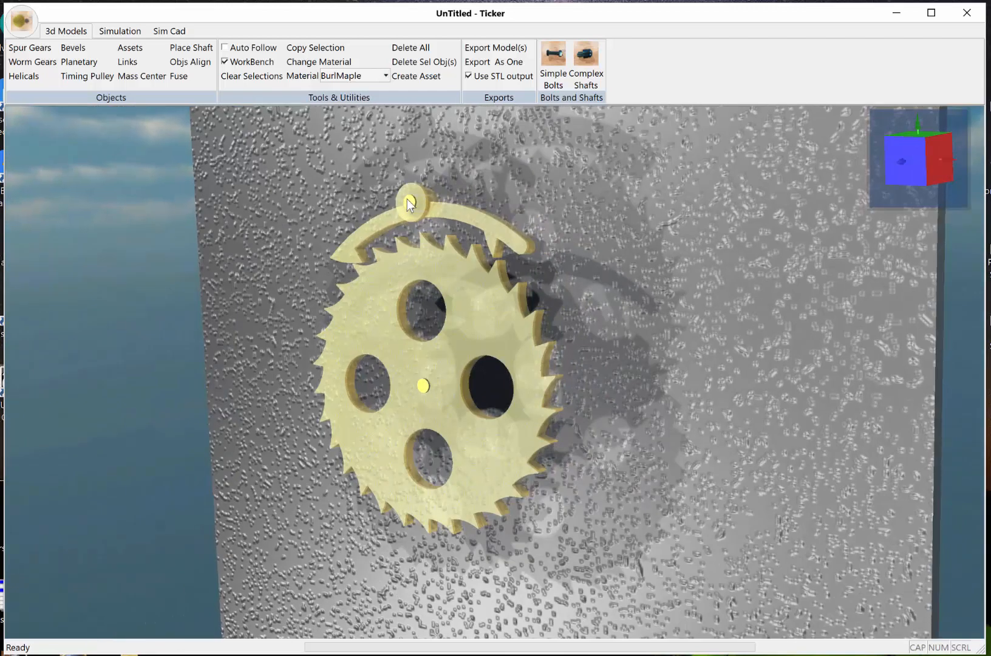
click(462, 217)
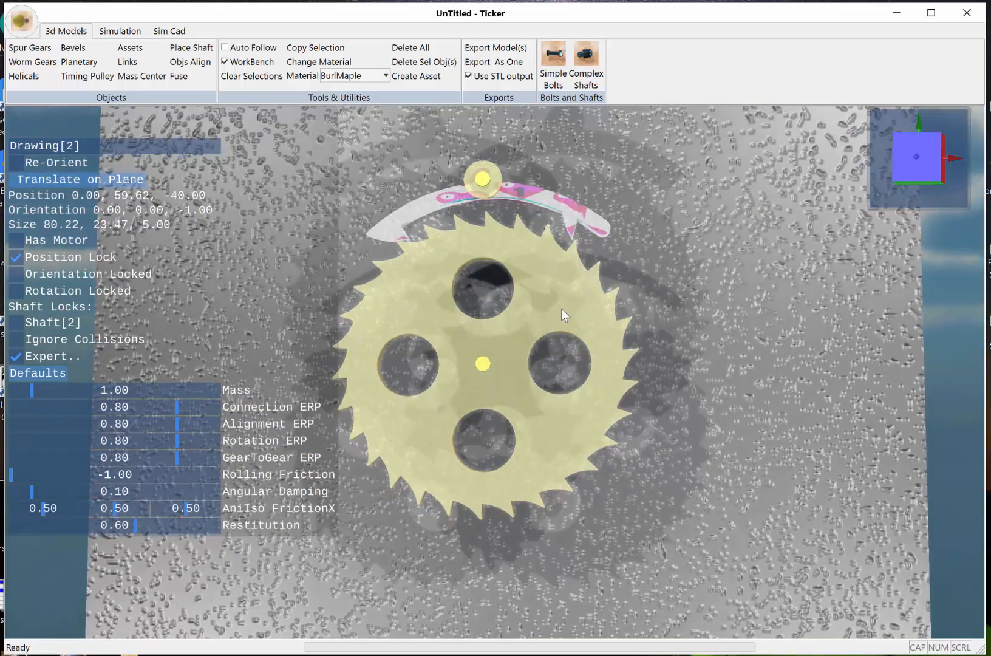
click(553, 304)
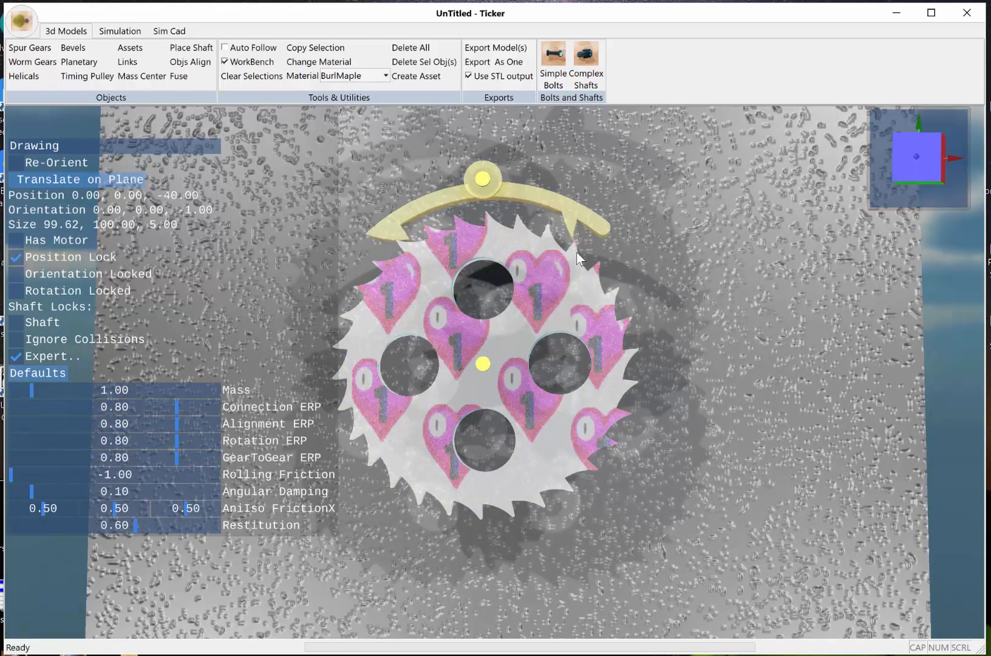
mouse_move(638, 278)
middle_down()
mouse_move(647, 309)
mouse_move(654, 271)
middle_up()
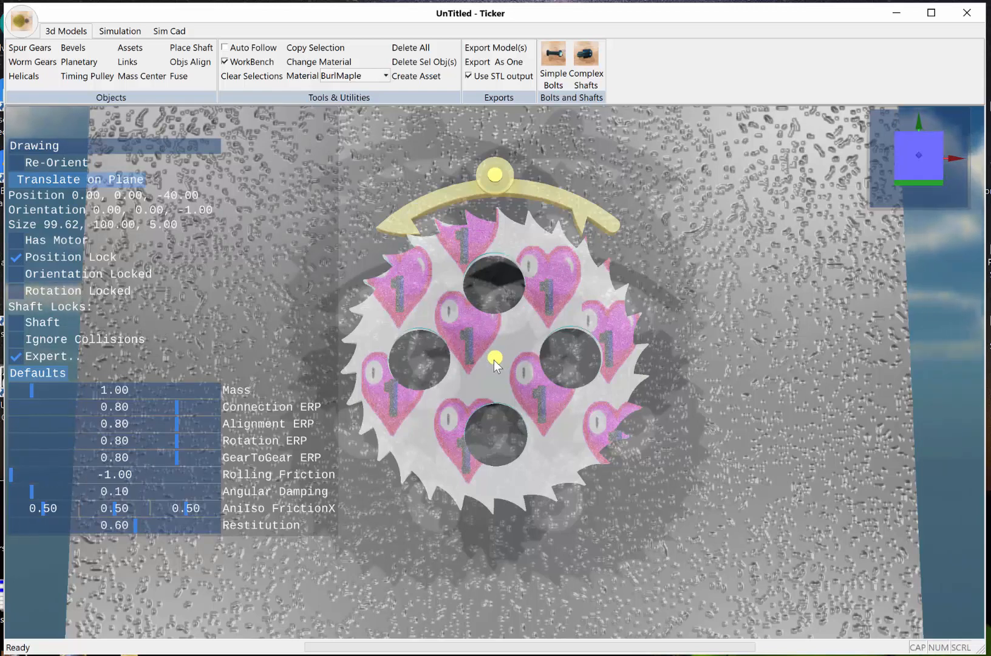
Configure a spur gear pinion with 8 teeth and create it for placement.
click(36, 50)
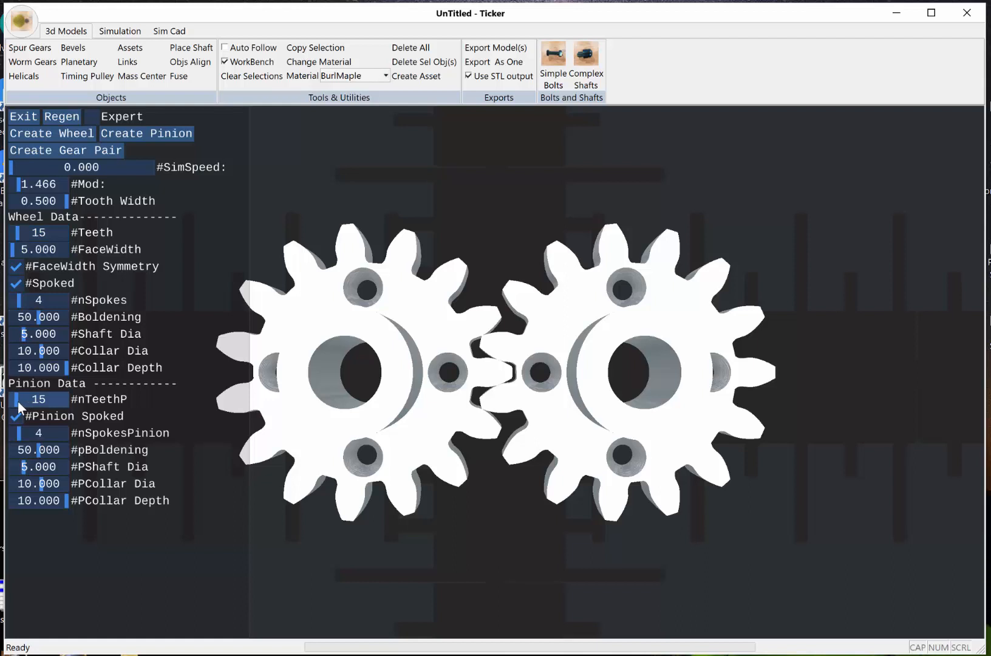
drag(17, 401, 13, 402)
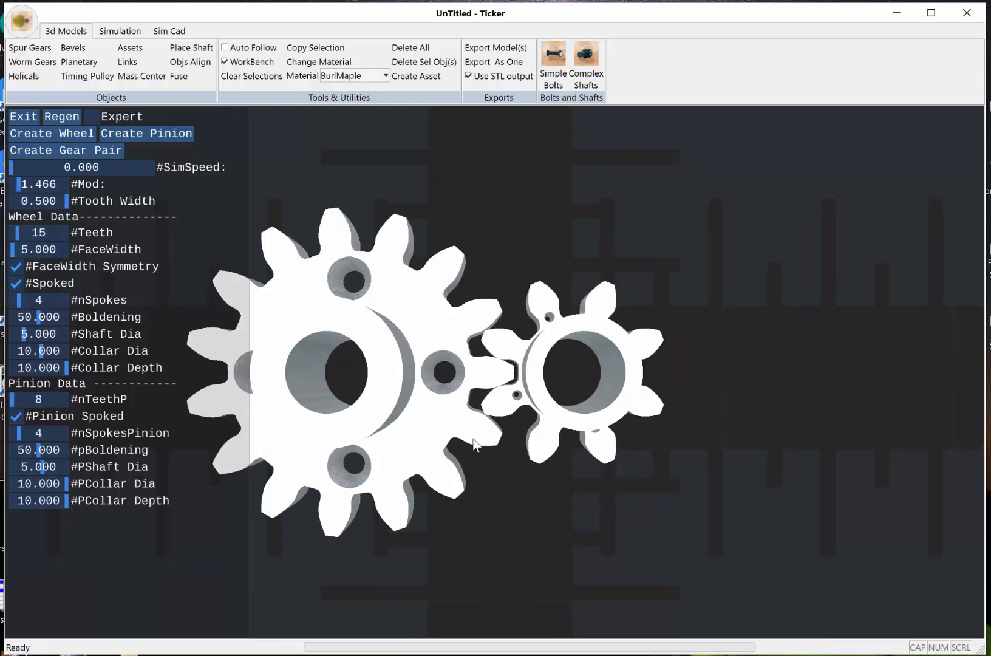
mouse_move(473, 438)
middle_down()
mouse_move(430, 432)
mouse_move(481, 436)
middle_up()
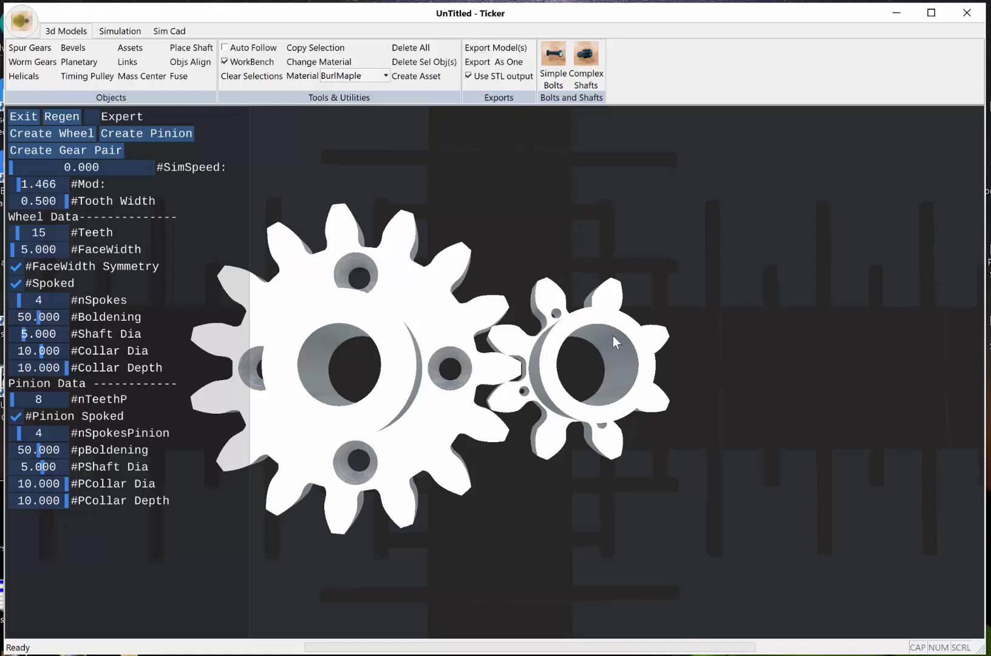
click(185, 139)
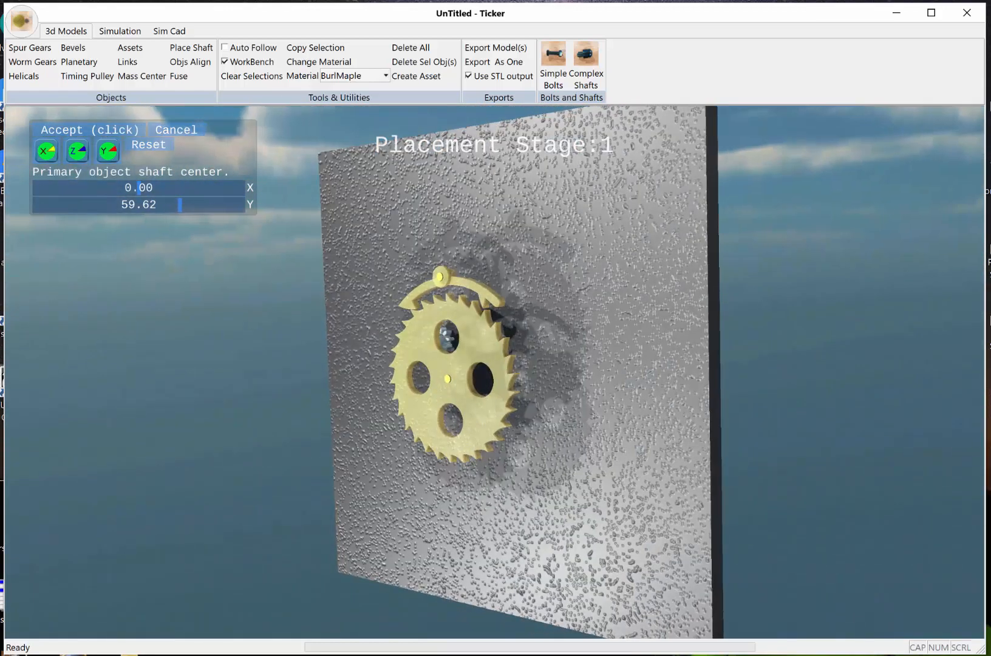
Place the pinion on the escape wheel's shaft behind the wheel, with a face-to-face distance of 20.00.
click(447, 378)
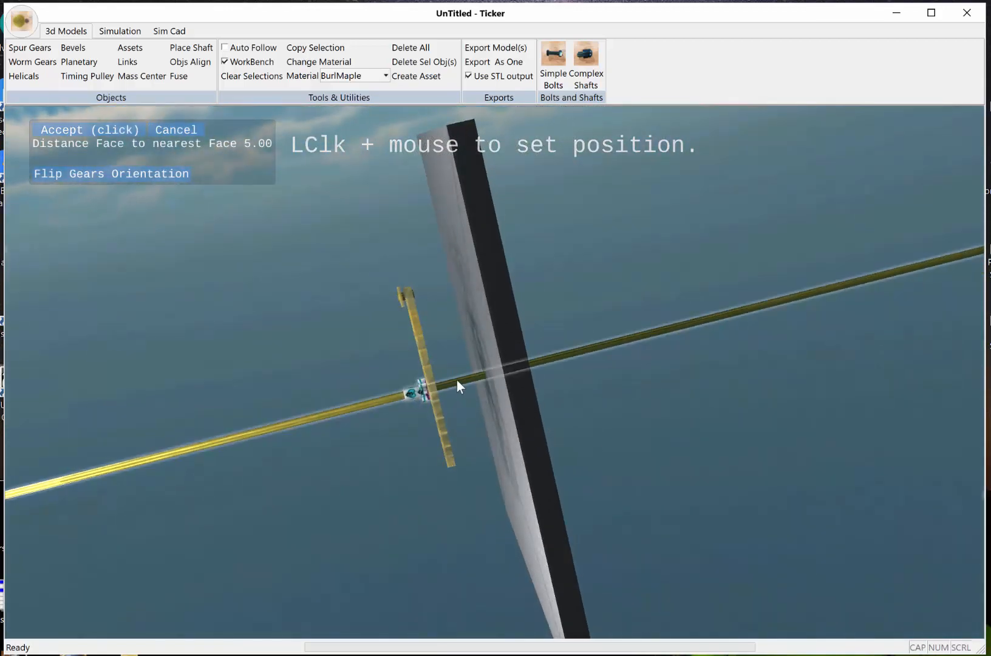
drag(444, 382, 469, 429)
scroll(460, 423, up, 5)
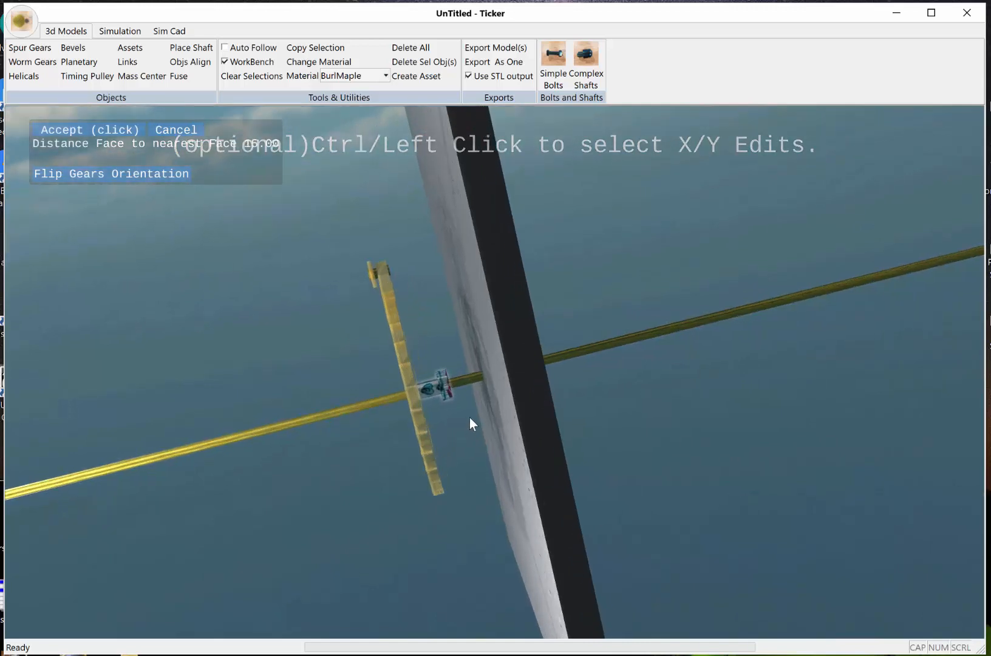
scroll(472, 414, up, 4)
mouse_move(397, 424)
right_down()
mouse_move(408, 425)
mouse_move(397, 425)
right_up()
drag(386, 405, 434, 390)
mouse_move(419, 438)
right_down()
mouse_move(455, 457)
mouse_move(503, 454)
mouse_move(425, 454)
right_up()
scroll(419, 464, down, 2)
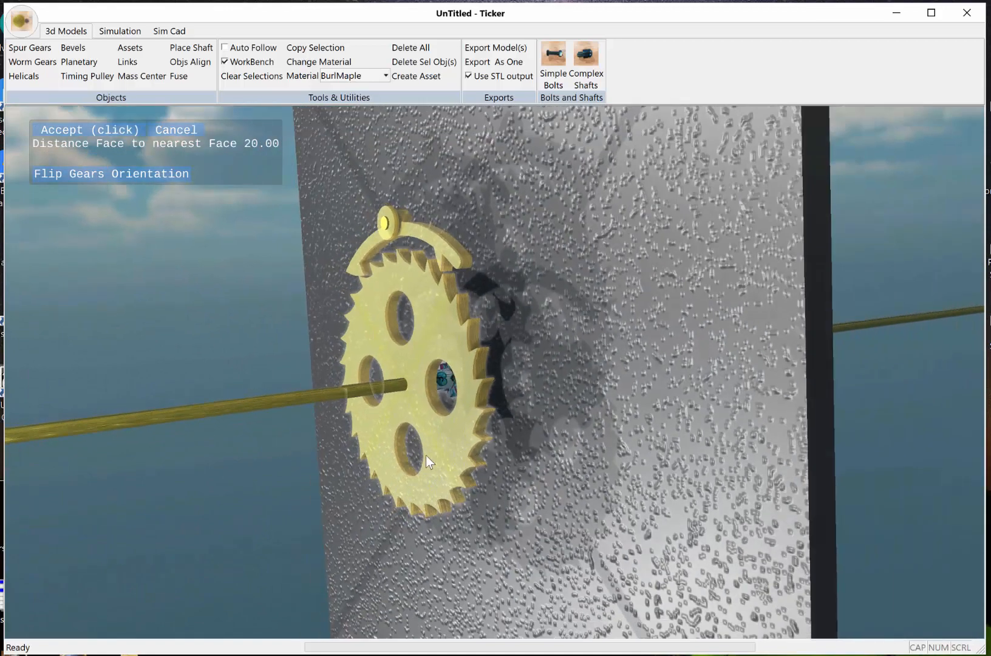
click(84, 127)
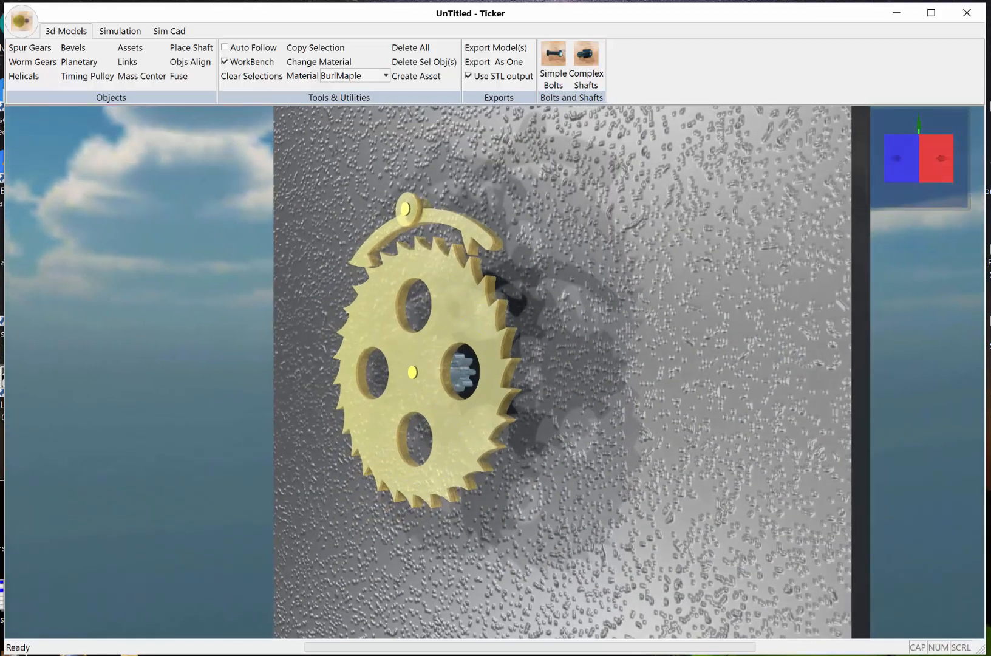
Select the pinion behind the escape wheel and lock its orientation.
click(461, 377)
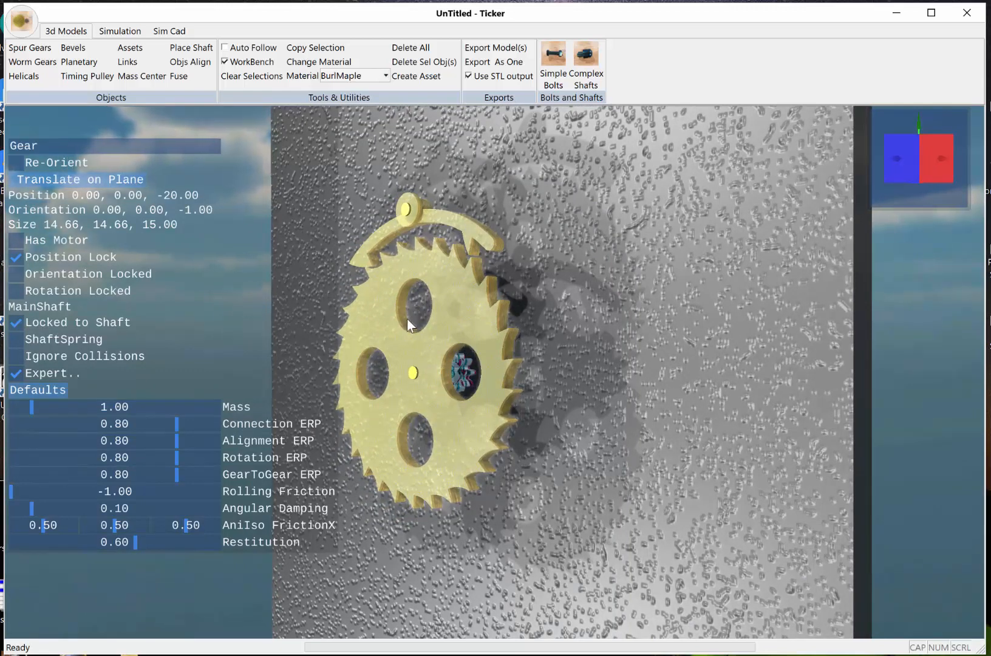
middle_drag(578, 423, 460, 361)
middle_drag(483, 400, 485, 411)
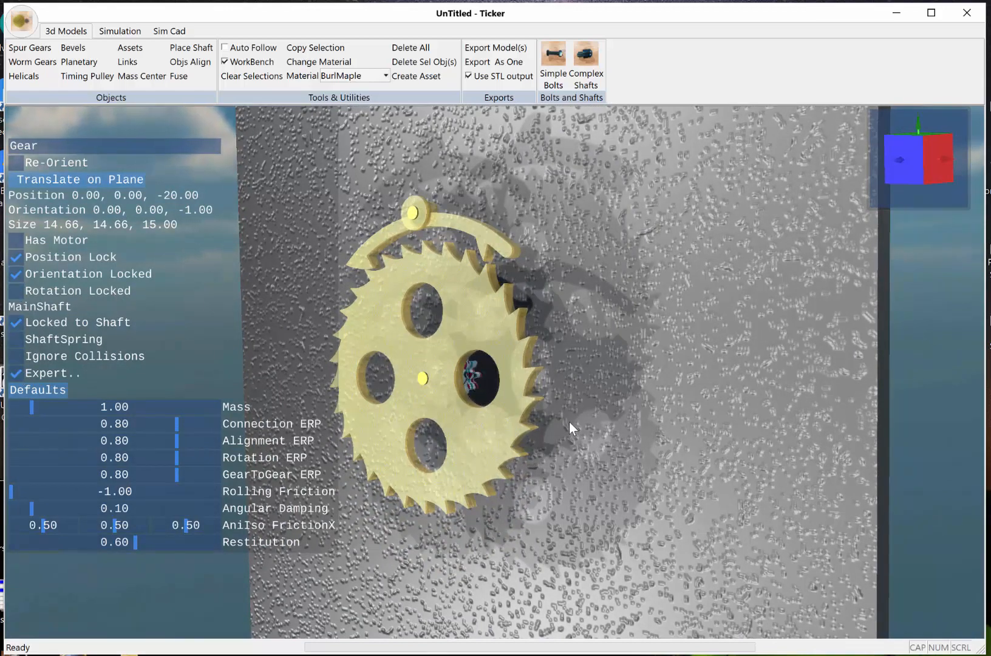
middle_drag(568, 422, 580, 422)
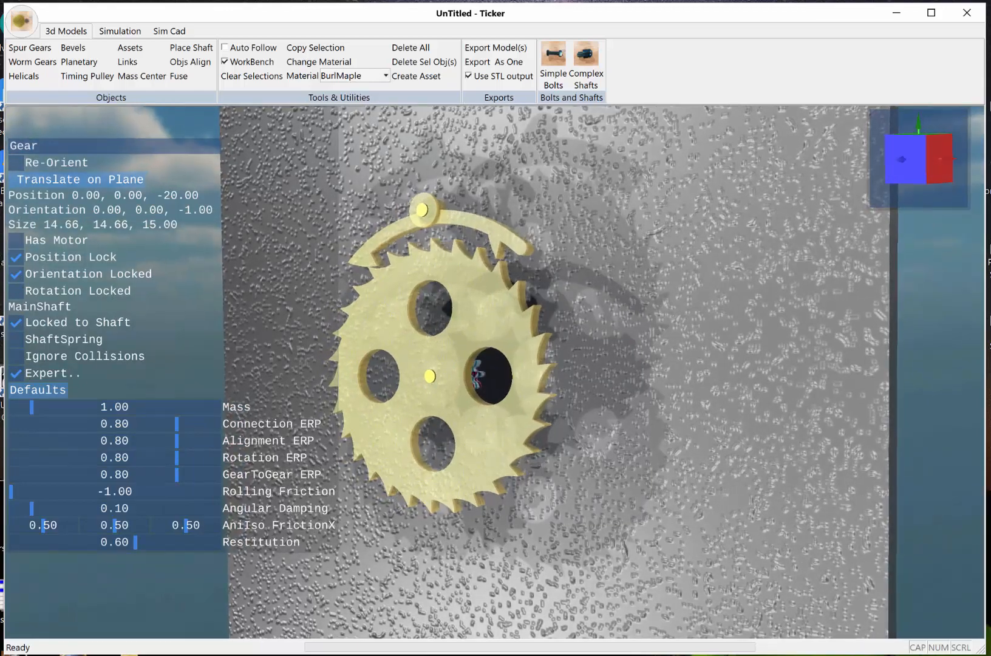
Give the pinion a motor with a ramp time of 0.10 seconds and a maximum motor force of 111666.74.
click(20, 242)
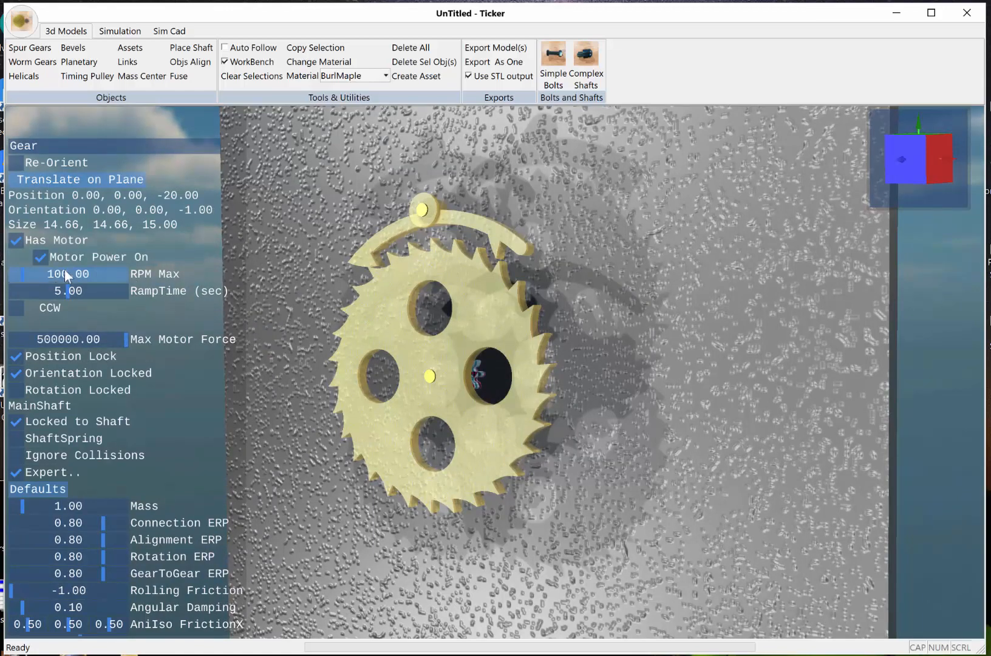
drag(67, 291, 2, 291)
middle_drag(306, 381, 420, 339)
drag(113, 346, 38, 351)
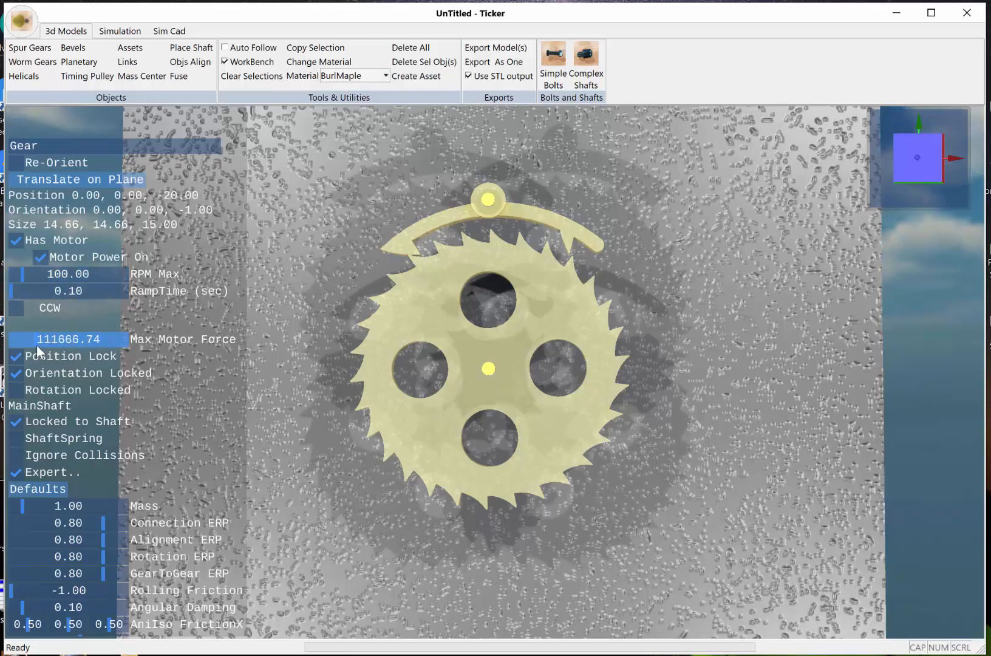
mouse_move(534, 385)
middle_down()
mouse_move(538, 304)
mouse_move(535, 388)
middle_up()
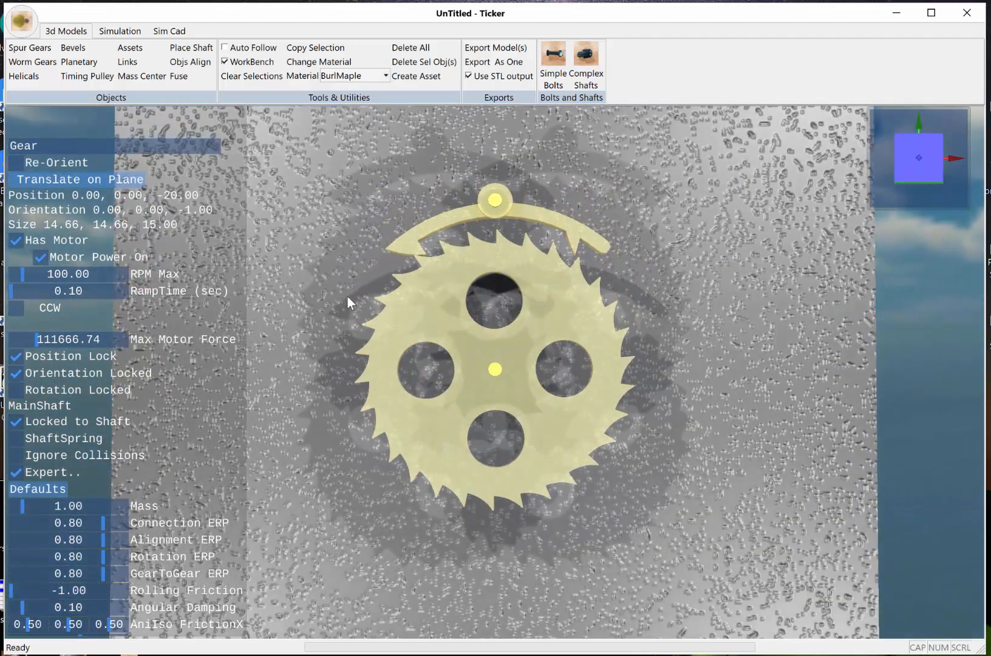
click(320, 277)
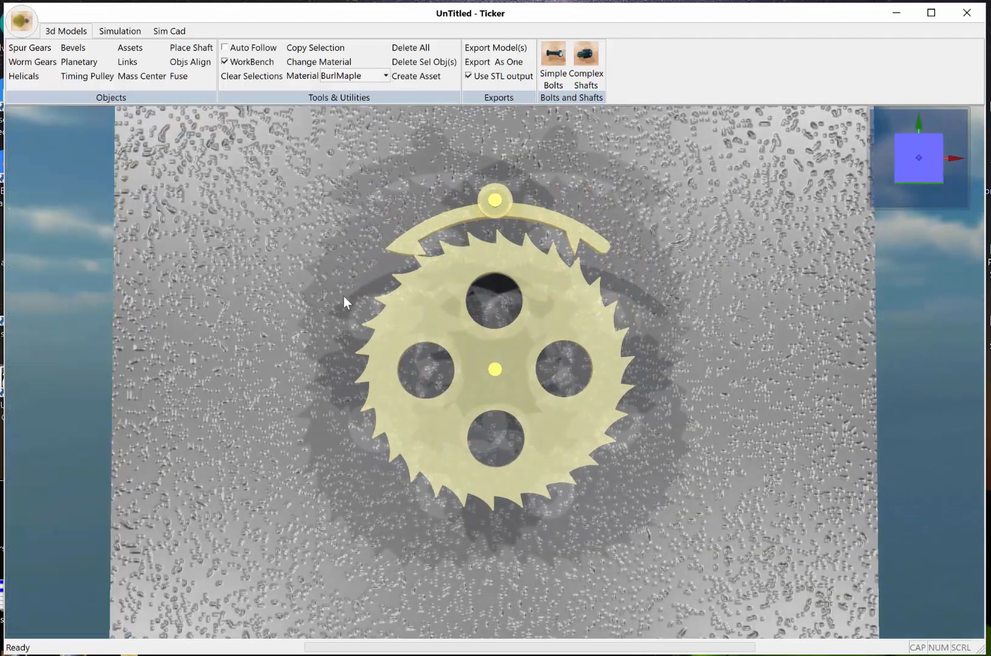
Run the escapement simulation, view the motion of the wheel and pallet at an angle, and stop it.
click(121, 33)
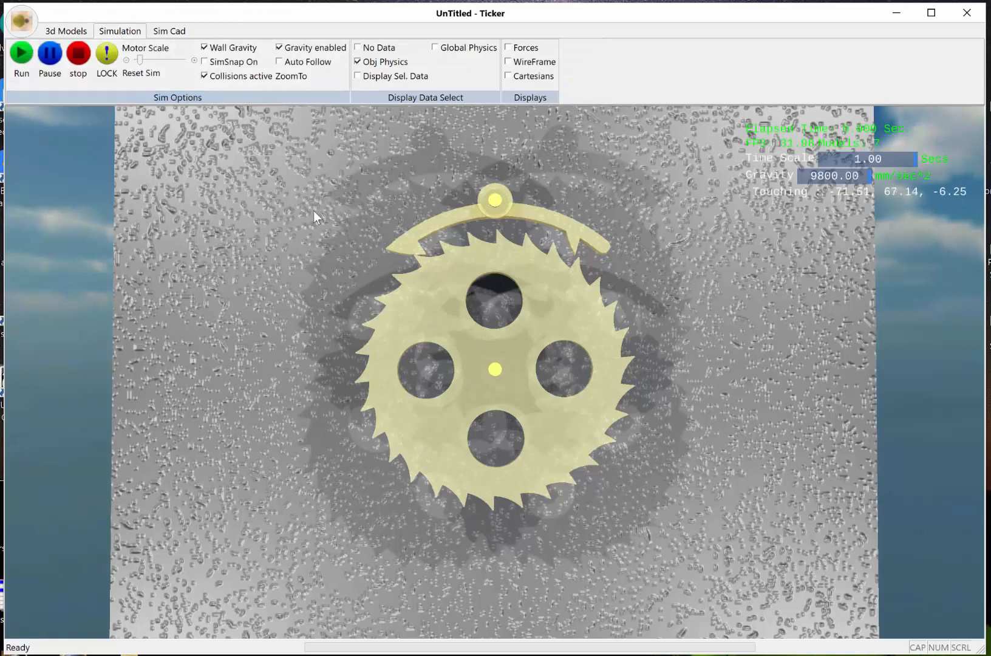
click(21, 55)
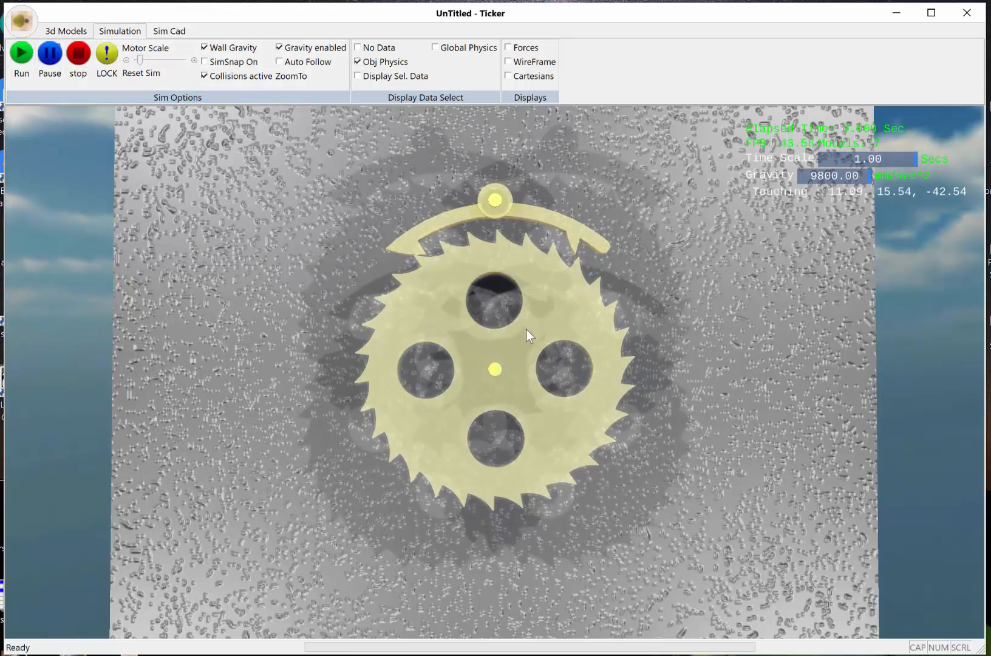
click(22, 54)
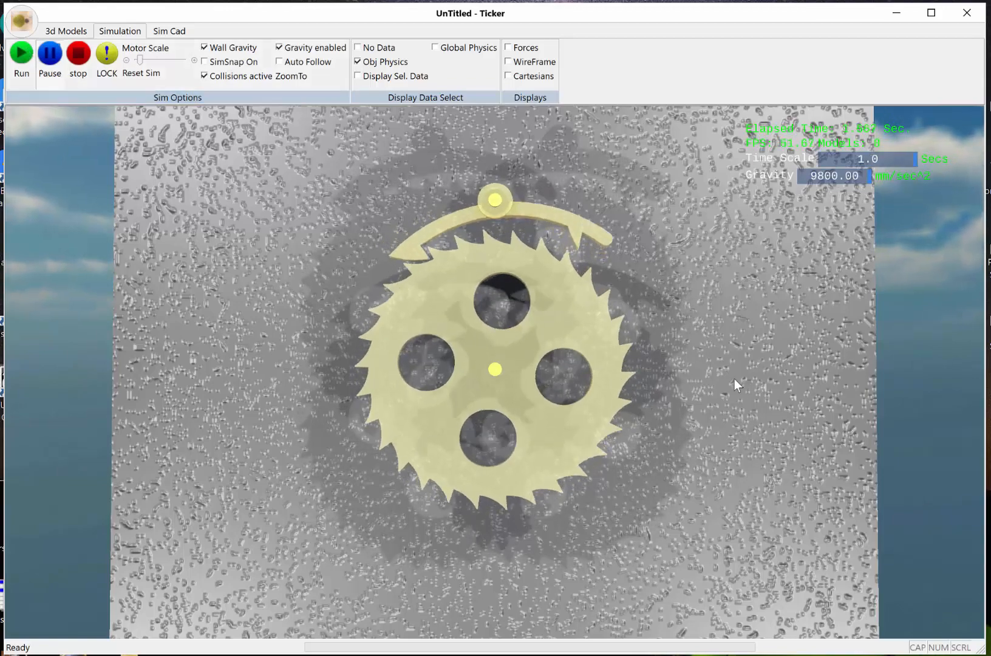
middle_drag(734, 379, 710, 373)
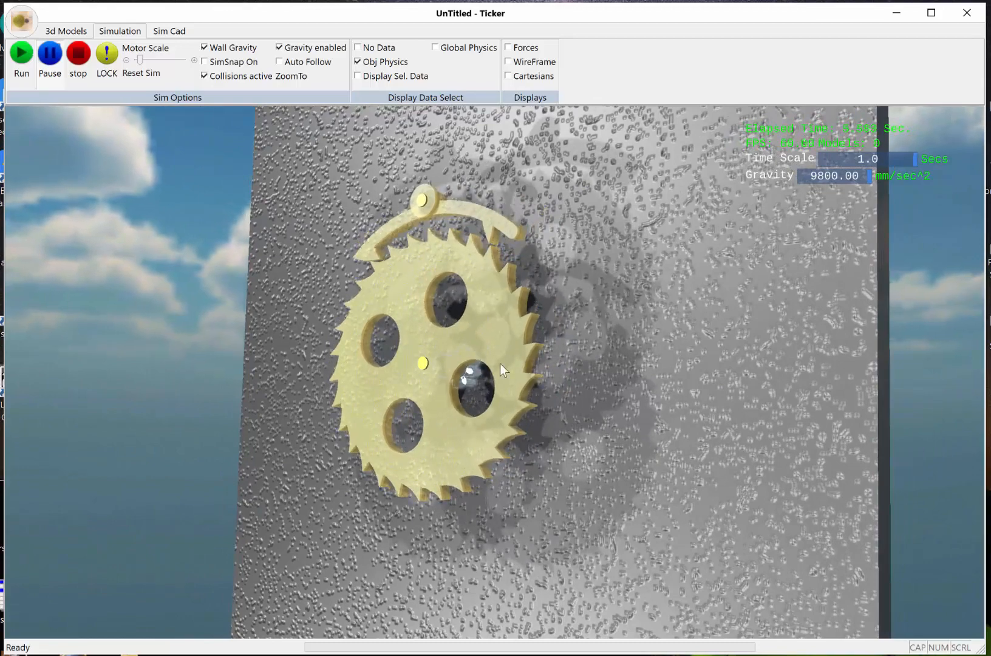
click(79, 55)
Lock the escape wheel to its shaft in the wheel's attributes.
middle_drag(464, 352, 595, 409)
click(542, 285)
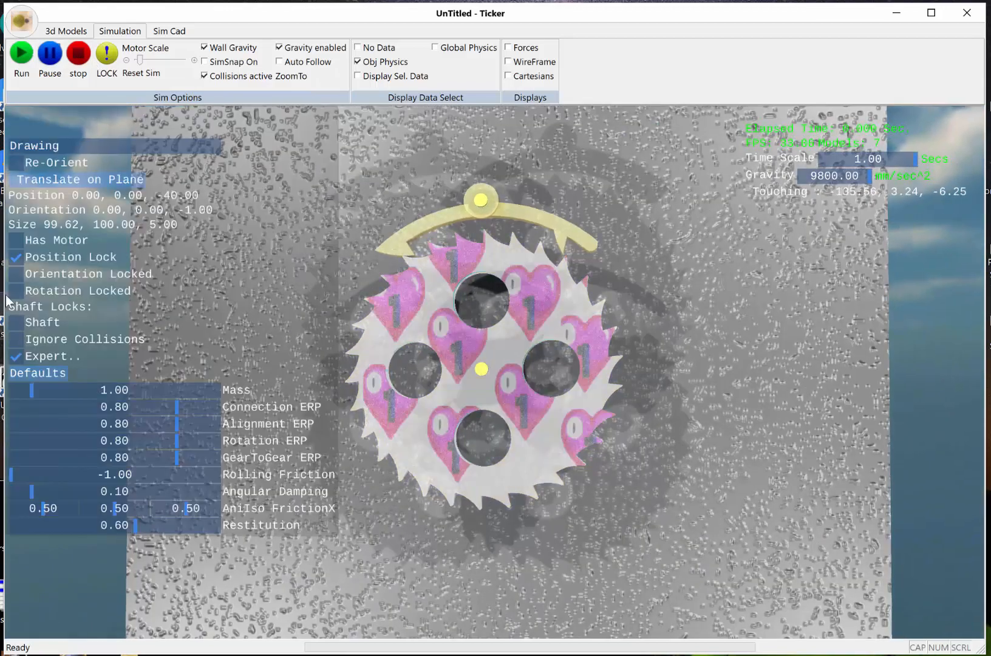
click(19, 320)
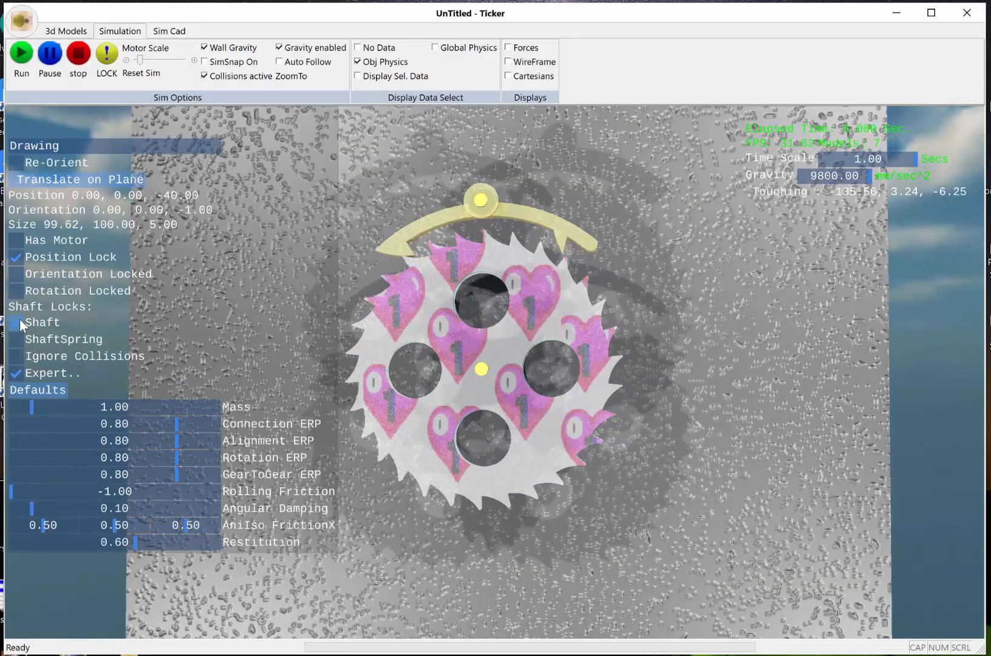
middle_drag(725, 398, 774, 406)
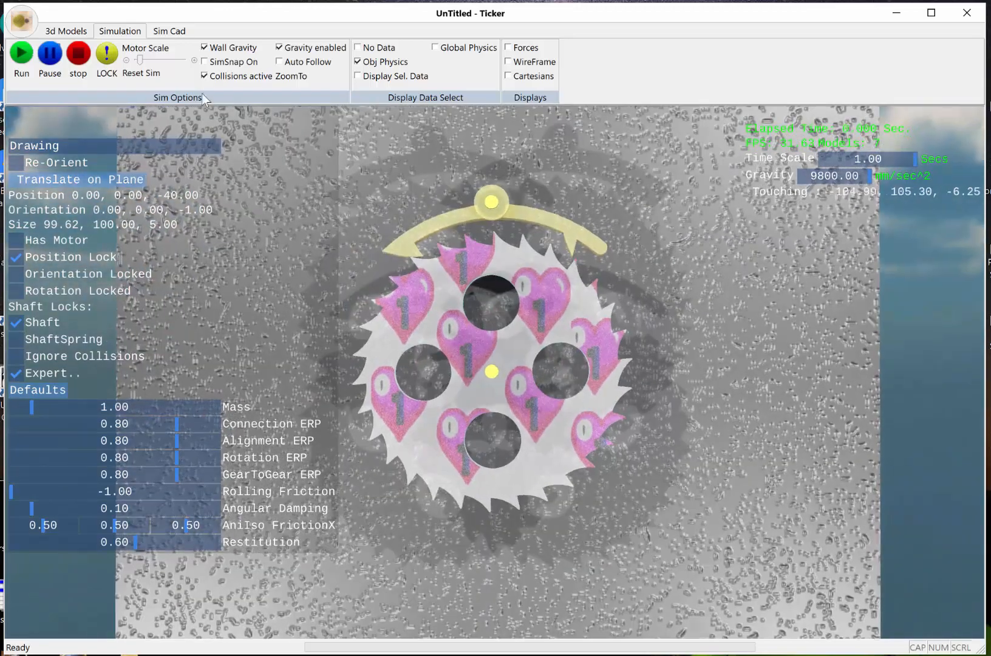
Run the simulation again with the shaft-locked escape wheel, watch the escapement, stop it and deselect the wheel.
click(21, 53)
middle_drag(760, 347, 758, 347)
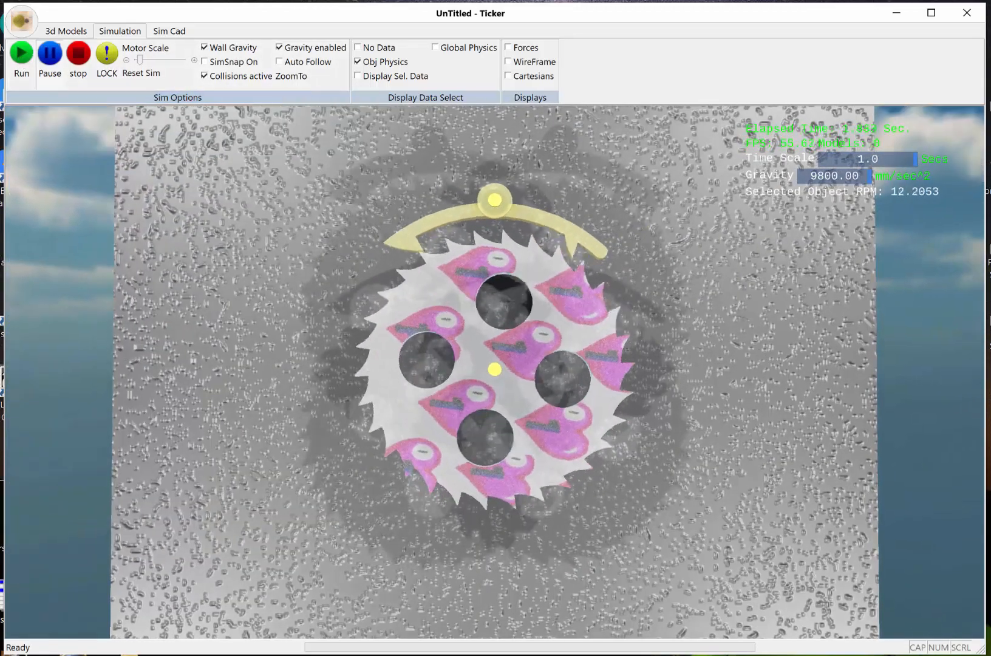
scroll(758, 347, down, 3)
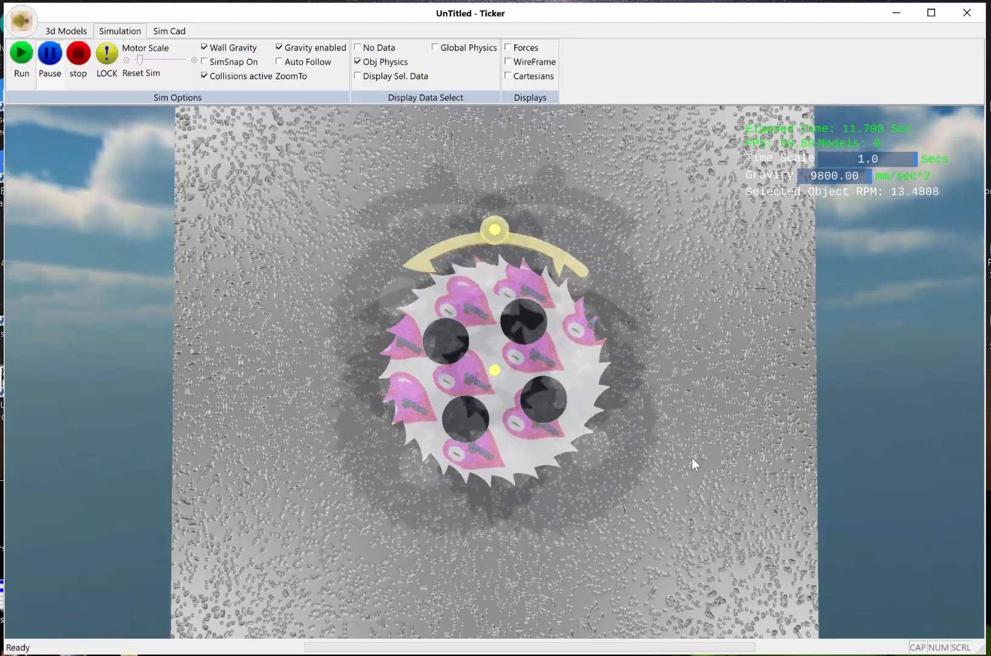
click(79, 57)
scroll(586, 457, down, 1)
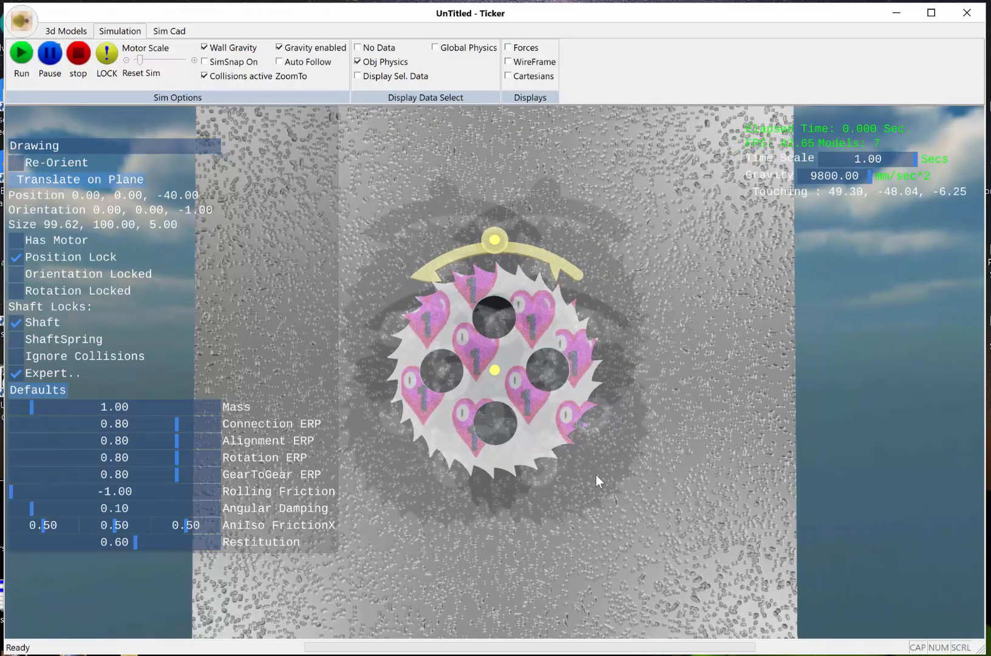
middle_drag(595, 475, 593, 473)
scroll(595, 468, down, 1)
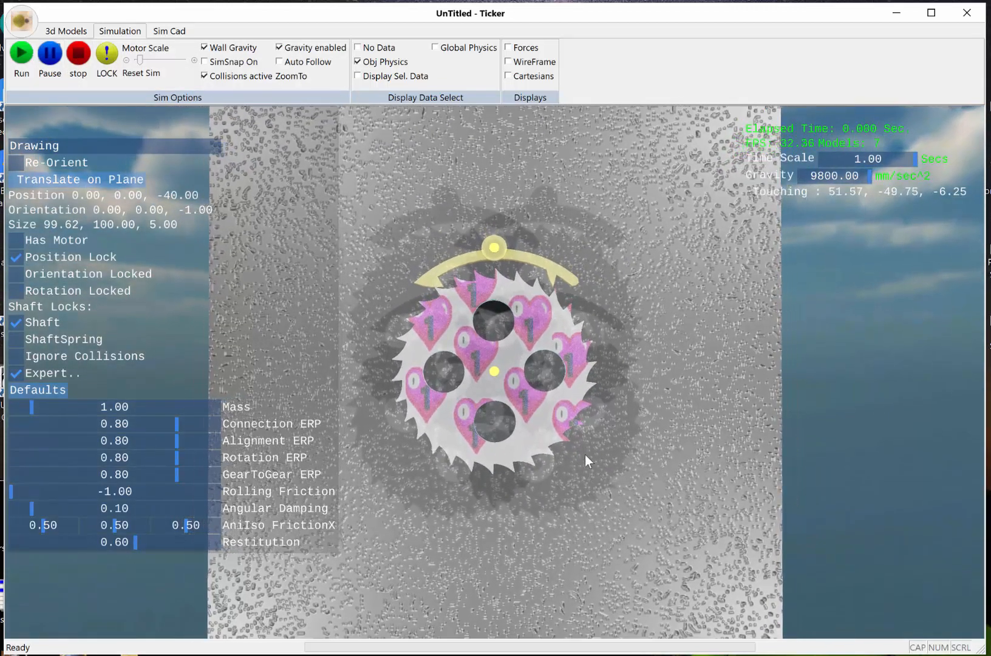
click(669, 280)
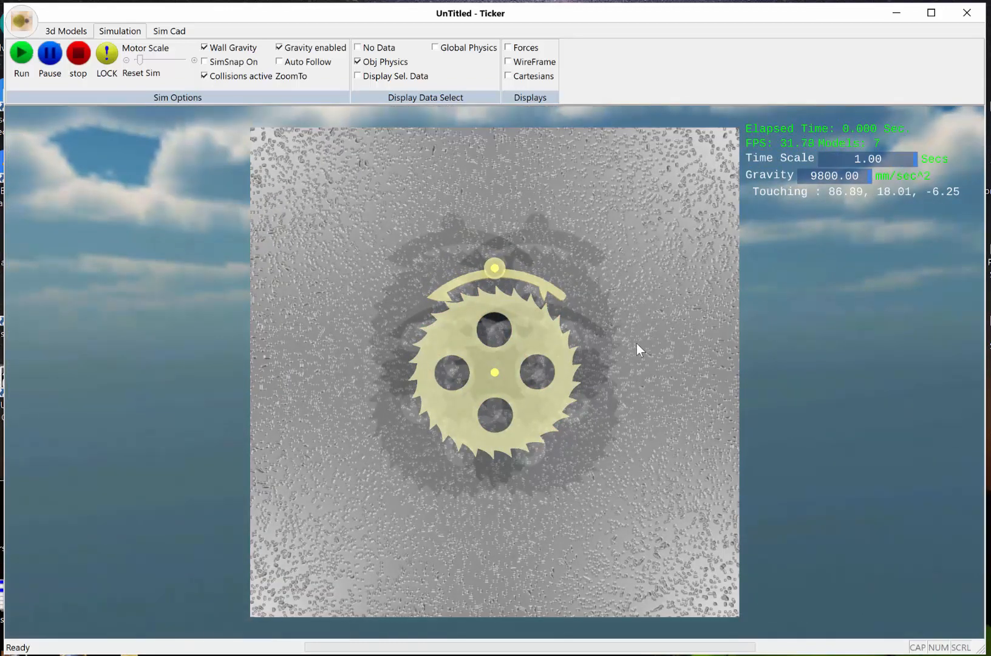
scroll(636, 341, up, 3)
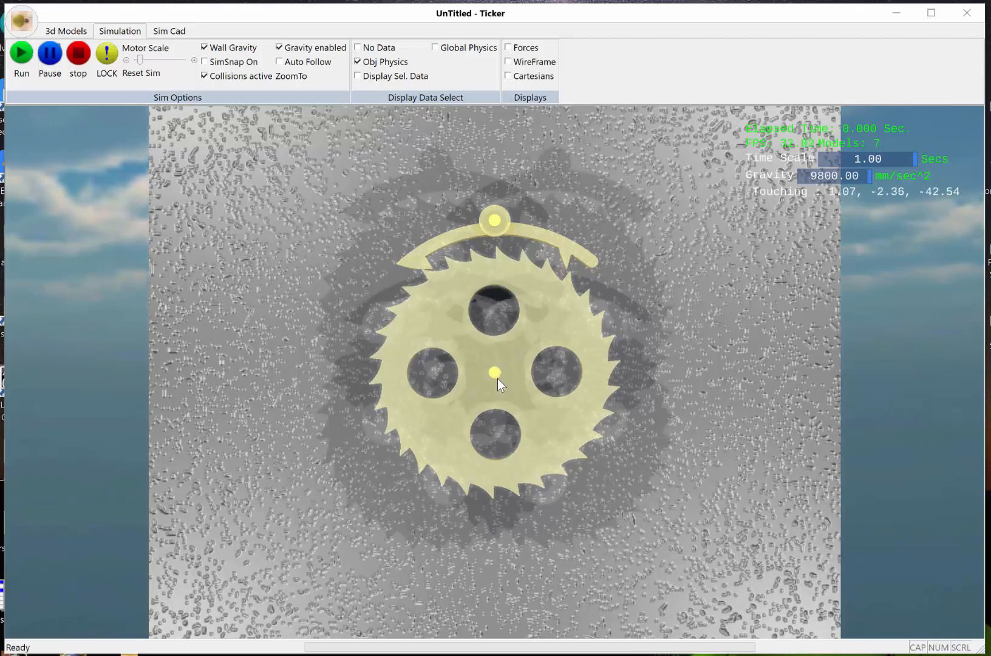
scroll(502, 382, down, 1)
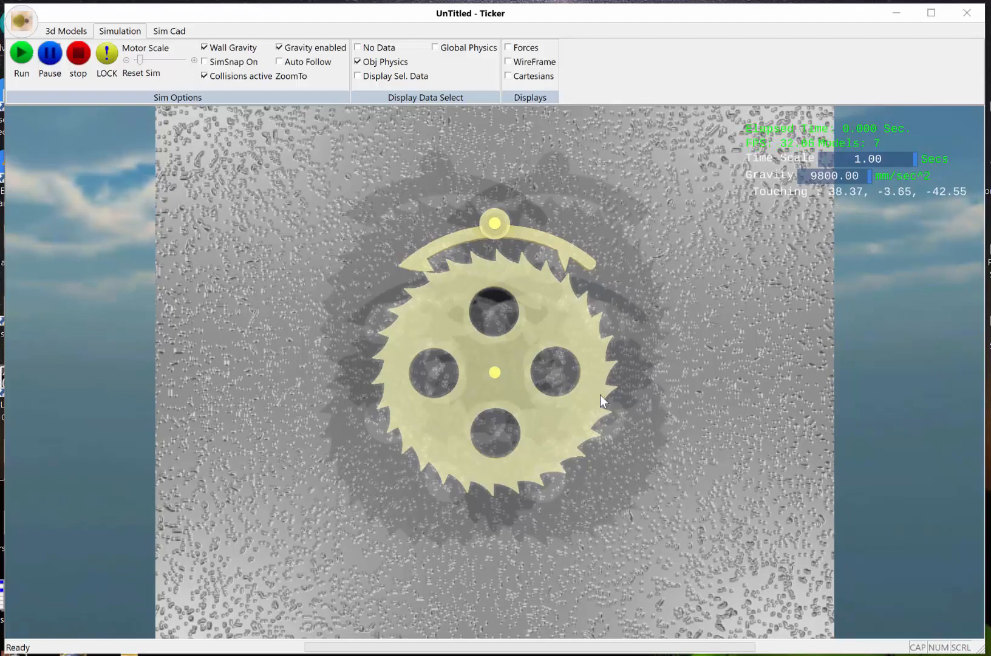
middle_drag(598, 395, 596, 387)
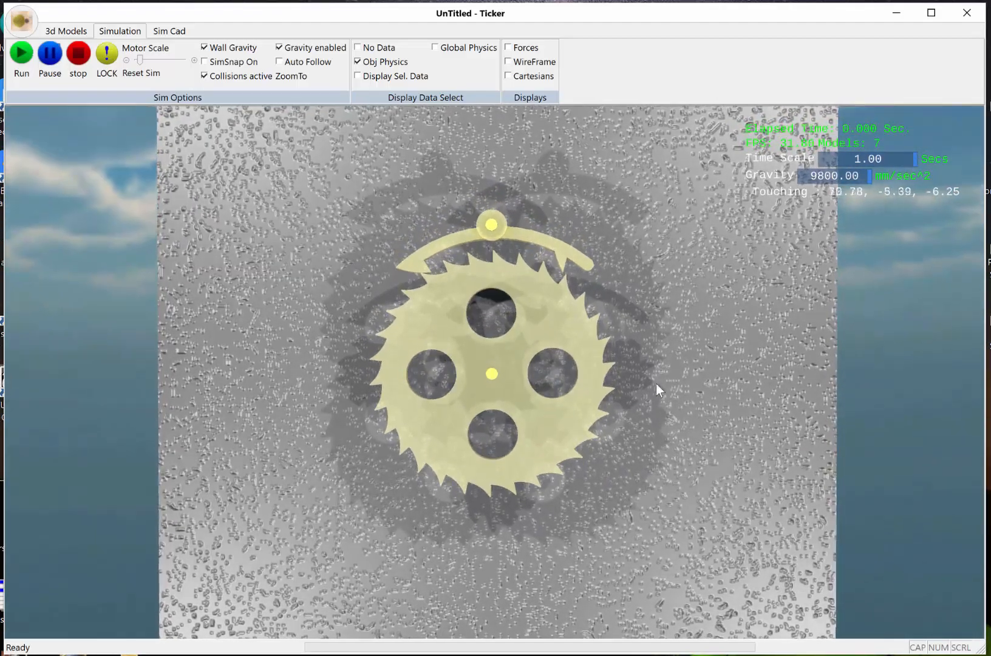
scroll(656, 383, down, 2)
scroll(622, 422, up, 2)
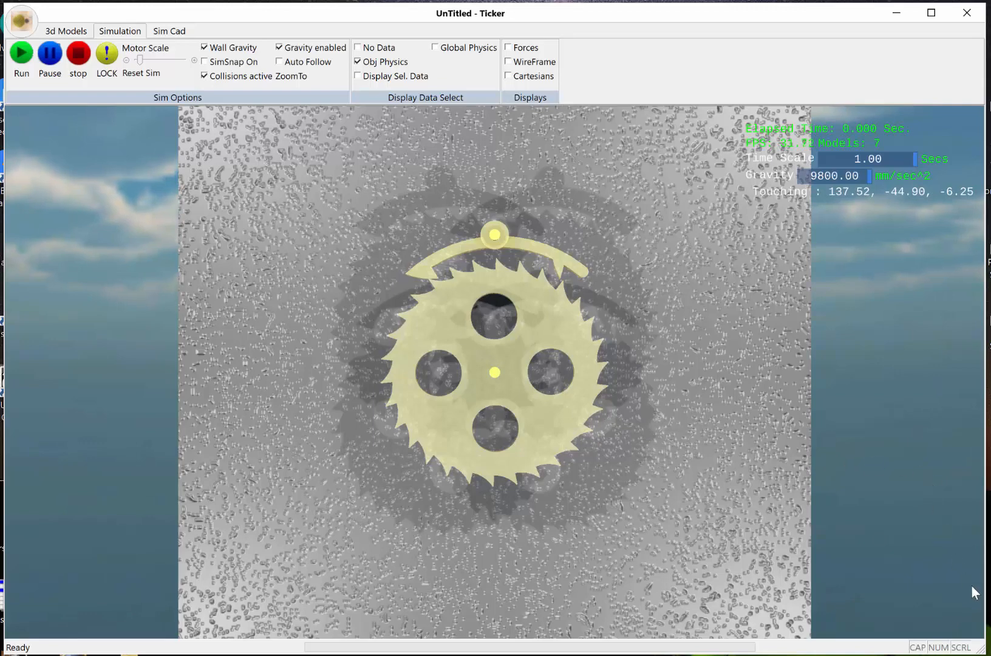
Return to the 2D drawing and examine the outlines of the escape wheel, pallet and ring.
click(67, 32)
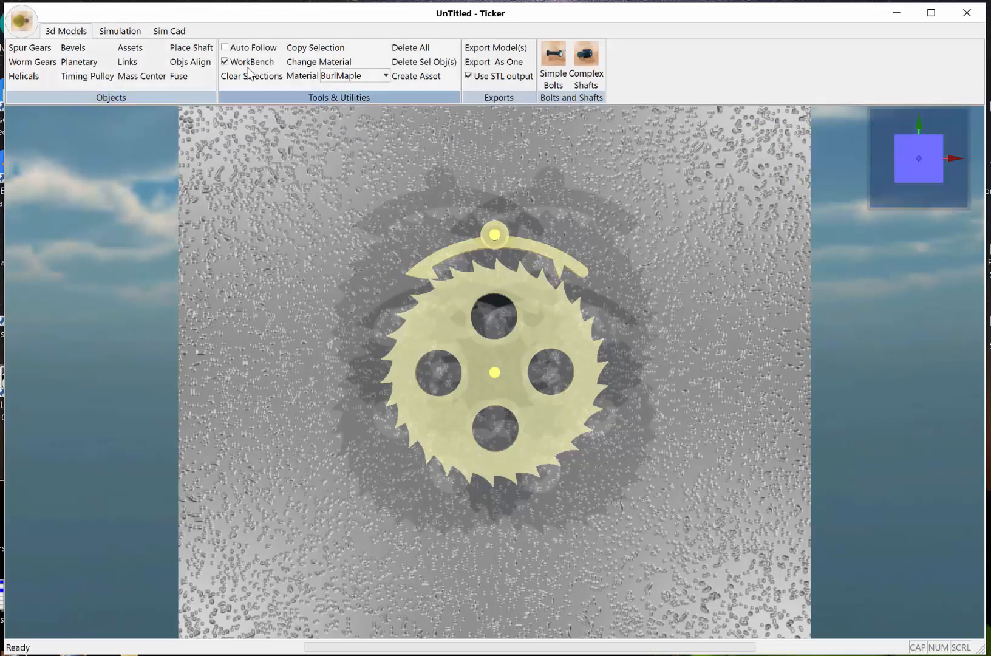
click(168, 31)
scroll(509, 342, down, 4)
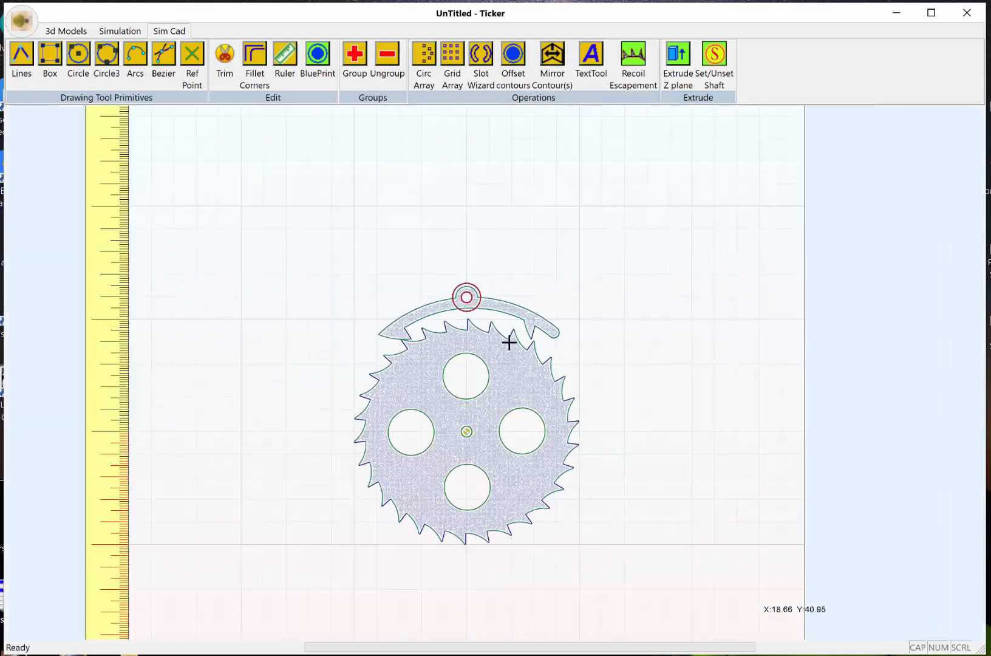
middle_drag(546, 451, 520, 405)
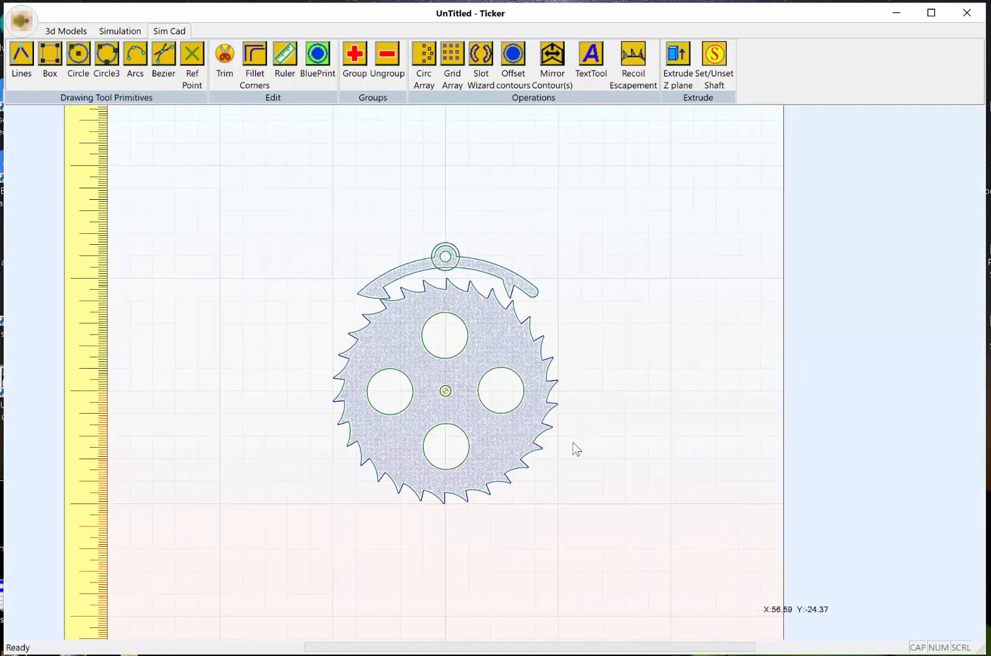
scroll(573, 448, up, 2)
scroll(586, 416, down, 3)
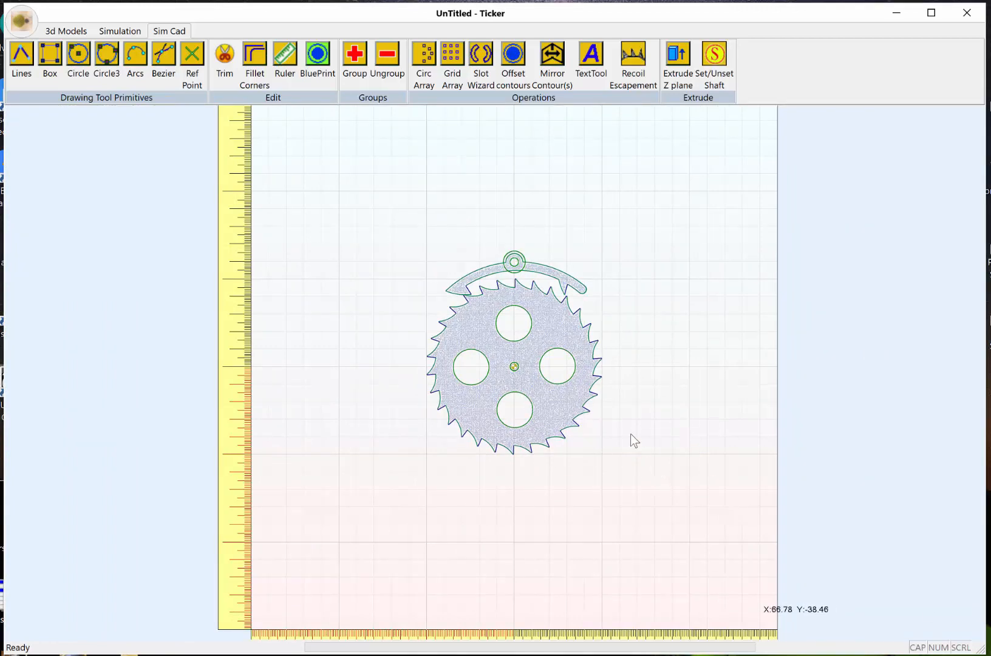
mouse_move(630, 433)
middle_down()
mouse_move(519, 323)
mouse_move(728, 372)
mouse_move(543, 416)
mouse_move(590, 384)
mouse_move(571, 480)
mouse_move(578, 389)
middle_up()
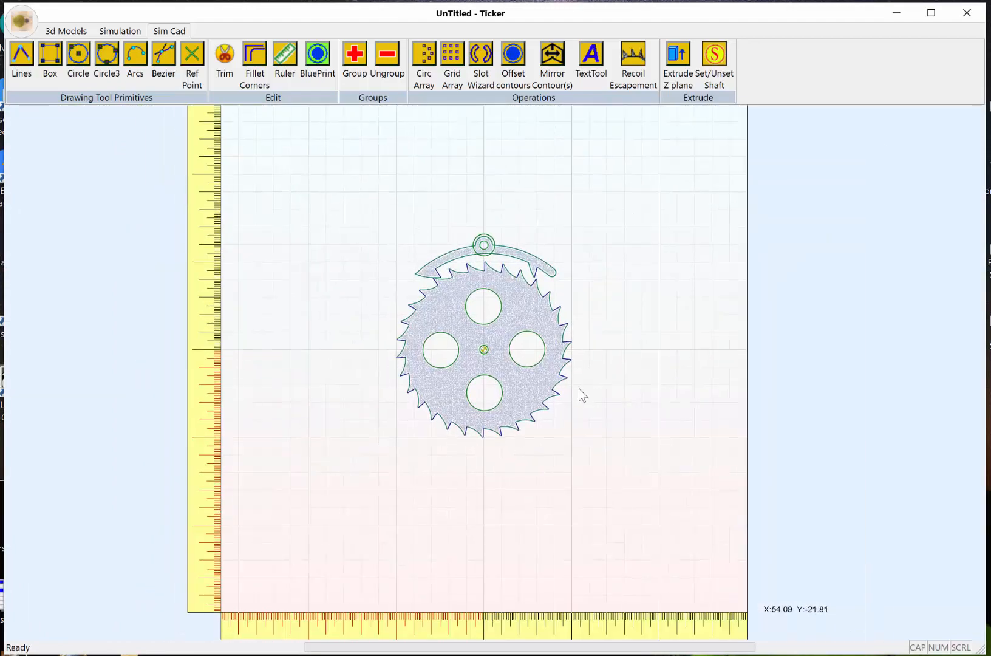
scroll(513, 362, up, 5)
scroll(515, 365, down, 4)
middle_drag(515, 365, 559, 412)
scroll(662, 489, up, 4)
scroll(663, 486, down, 4)
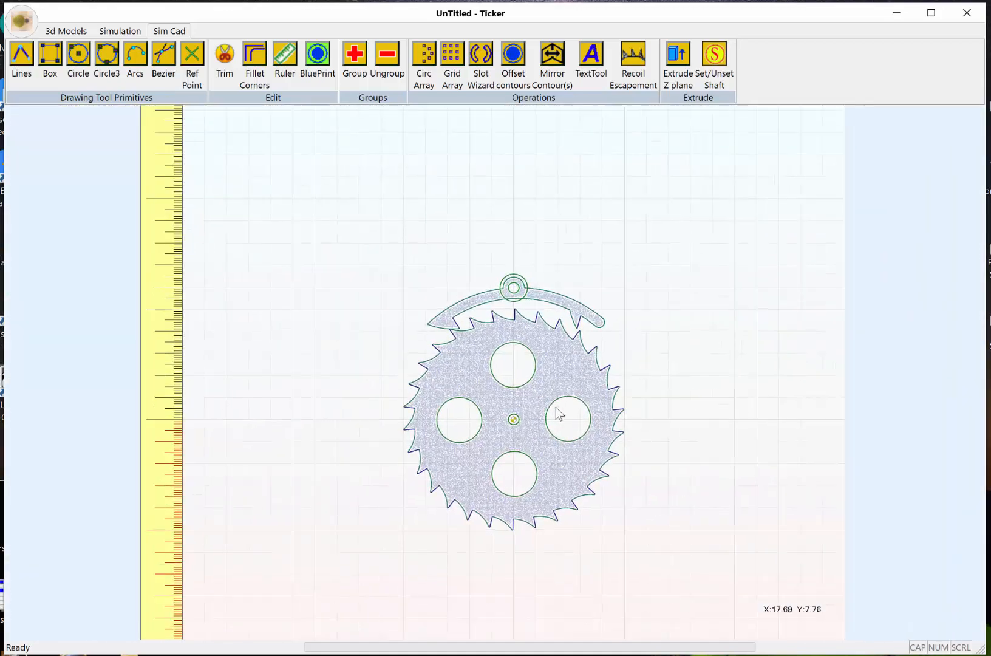
scroll(547, 405, up, 3)
scroll(538, 401, down, 1)
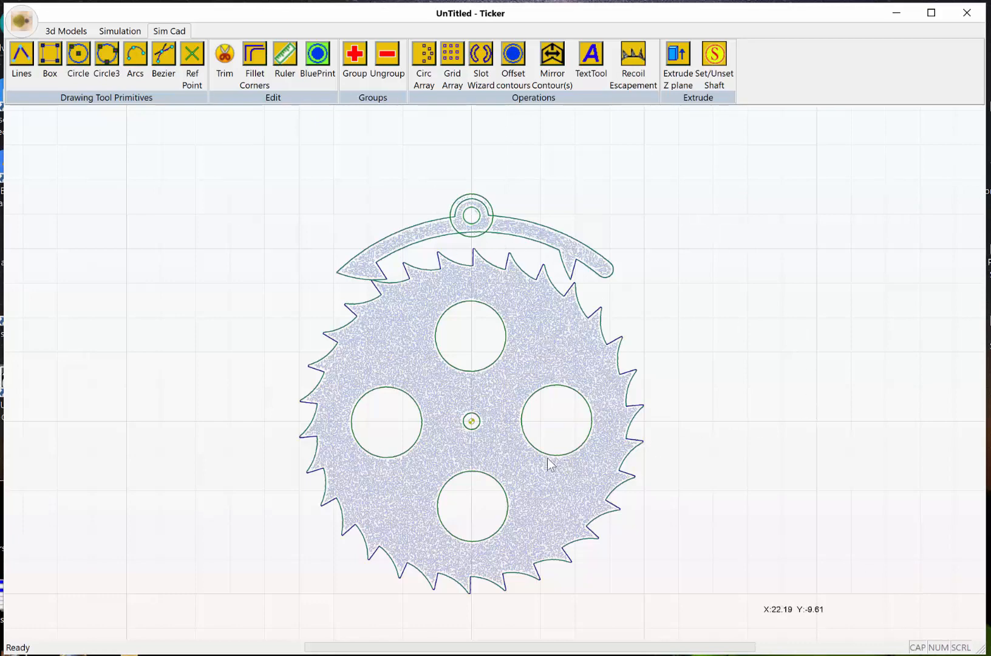
scroll(548, 465, down, 4)
scroll(556, 479, up, 4)
mouse_move(556, 479)
middle_down()
mouse_move(537, 300)
mouse_move(498, 285)
middle_up()
scroll(537, 299, down, 2)
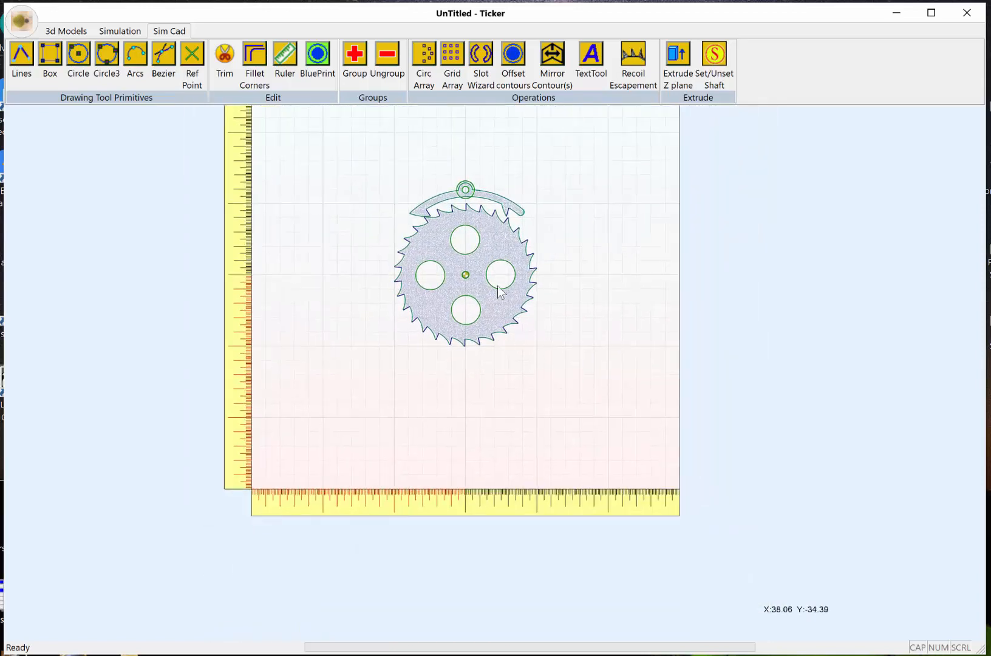
Start a line at the centre of the pallet's pivot hole and fix its angle at -88 degrees.
click(20, 57)
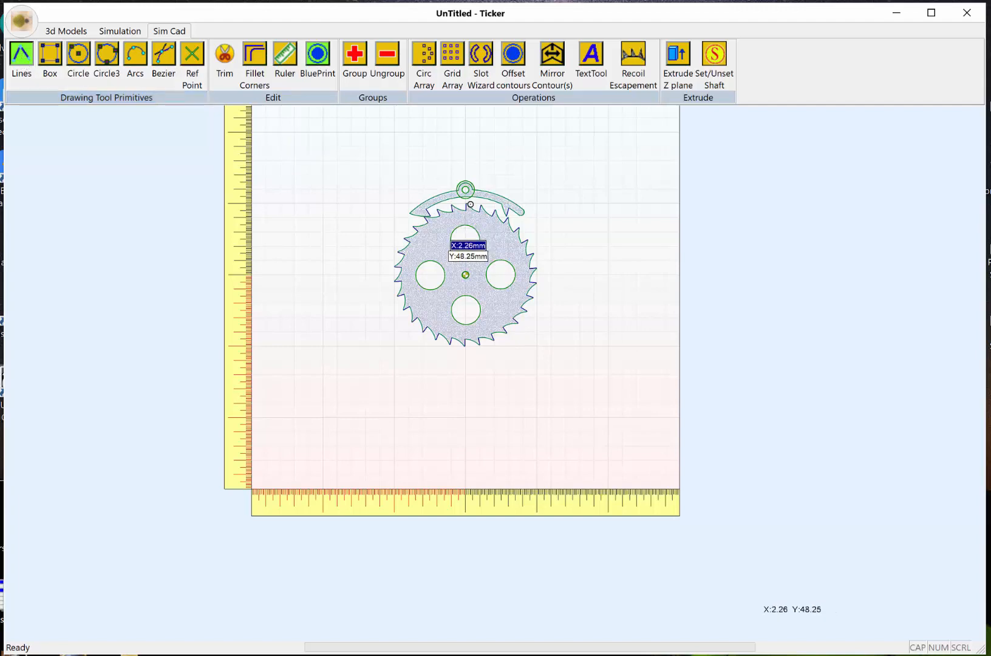
scroll(473, 206, up, 2)
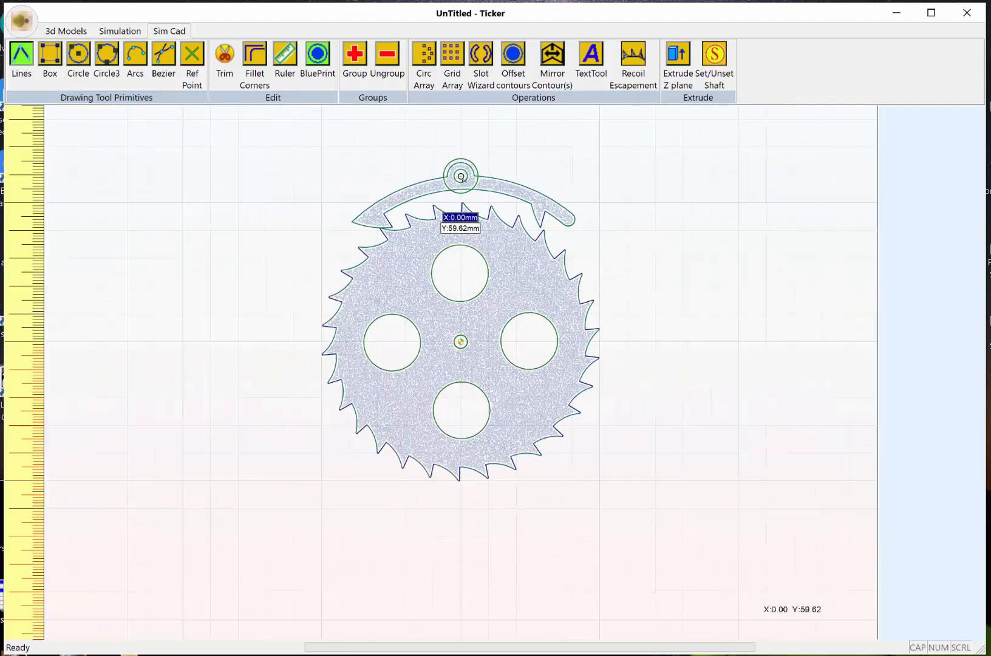
click(461, 177)
scroll(507, 512, down, 3)
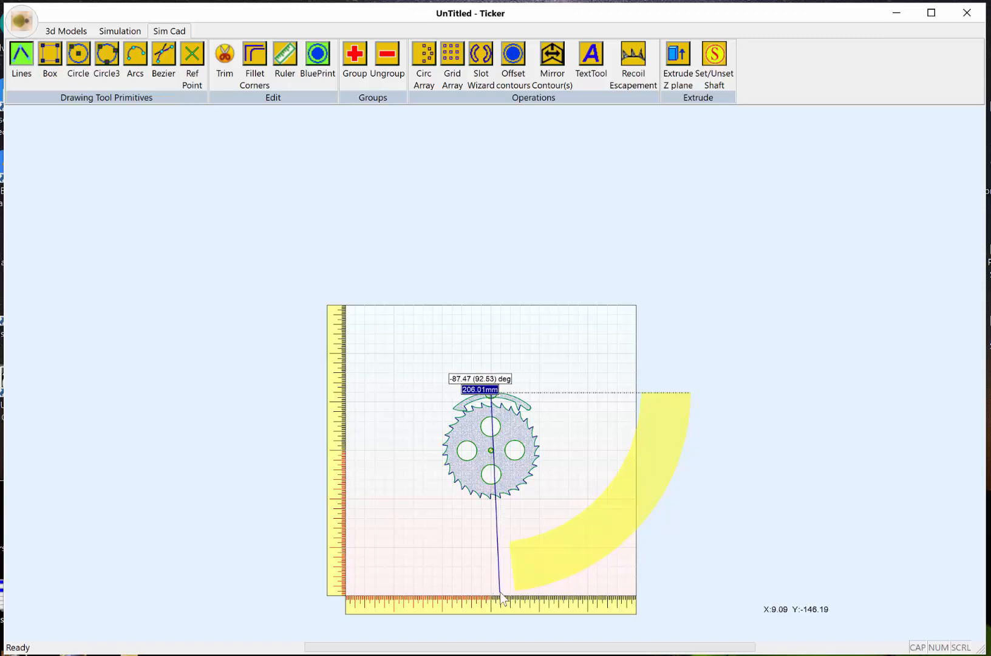
key(Tab)
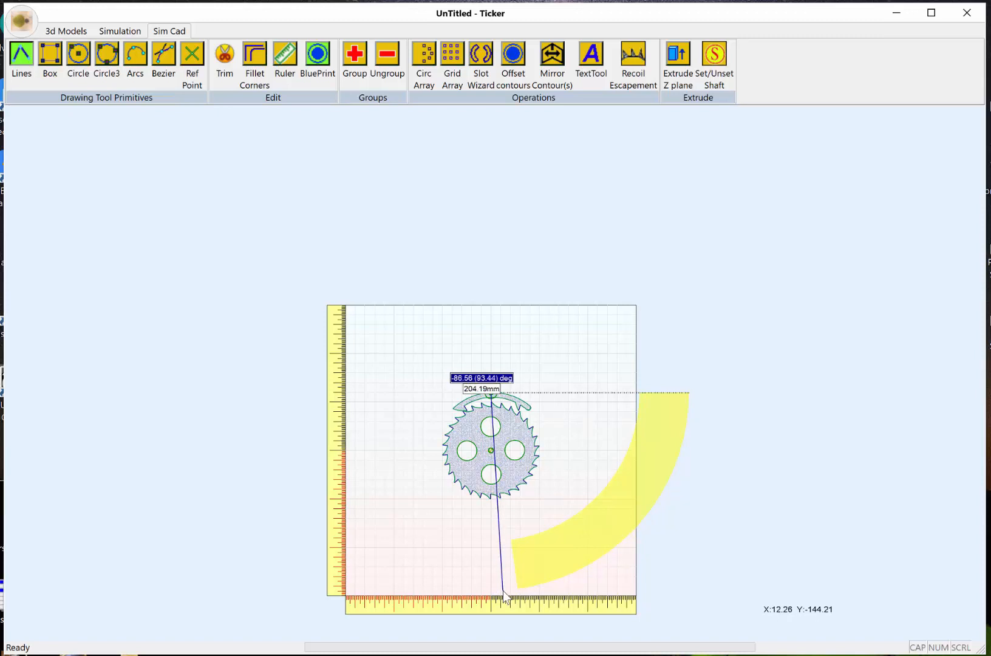
key(BackSpace)
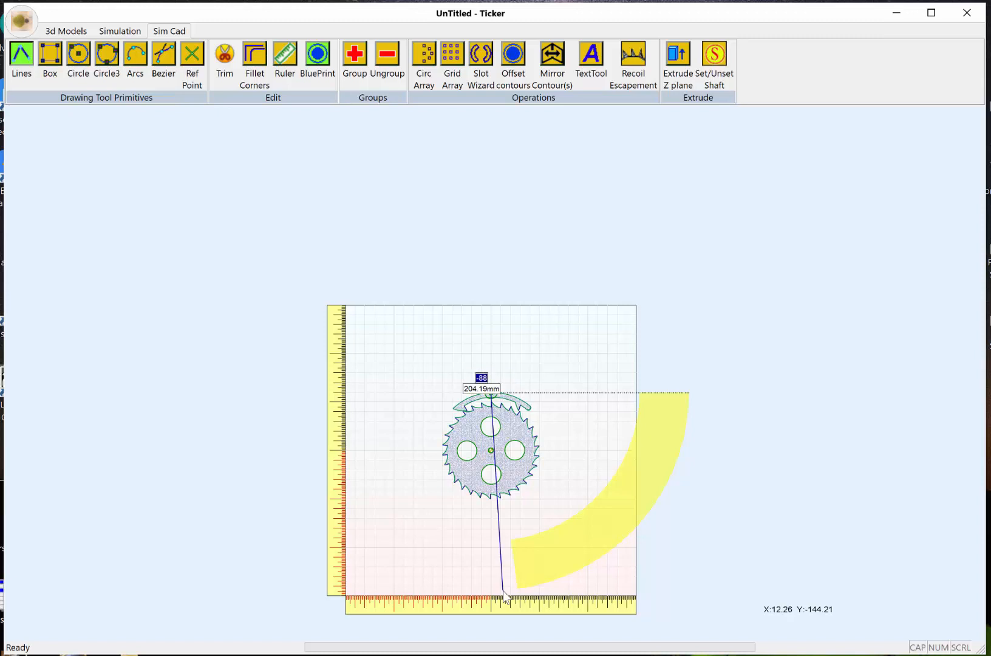
key(Return)
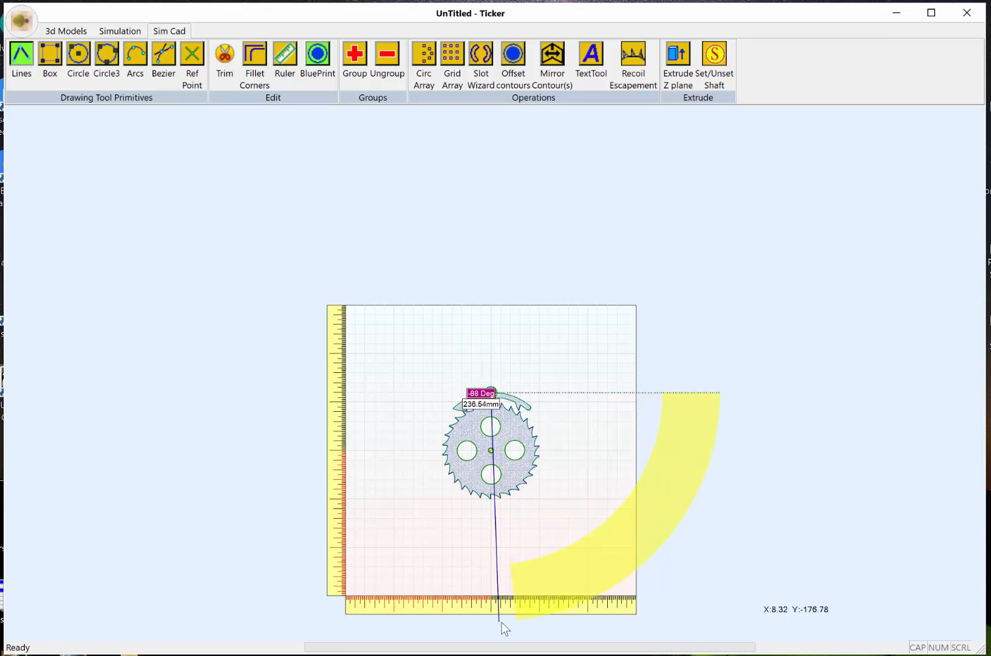
End the line about 509 mm from the pallet pivot, below the drawing sheet, and finish drawing.
scroll(499, 619, down, 3)
scroll(499, 617, up, 4)
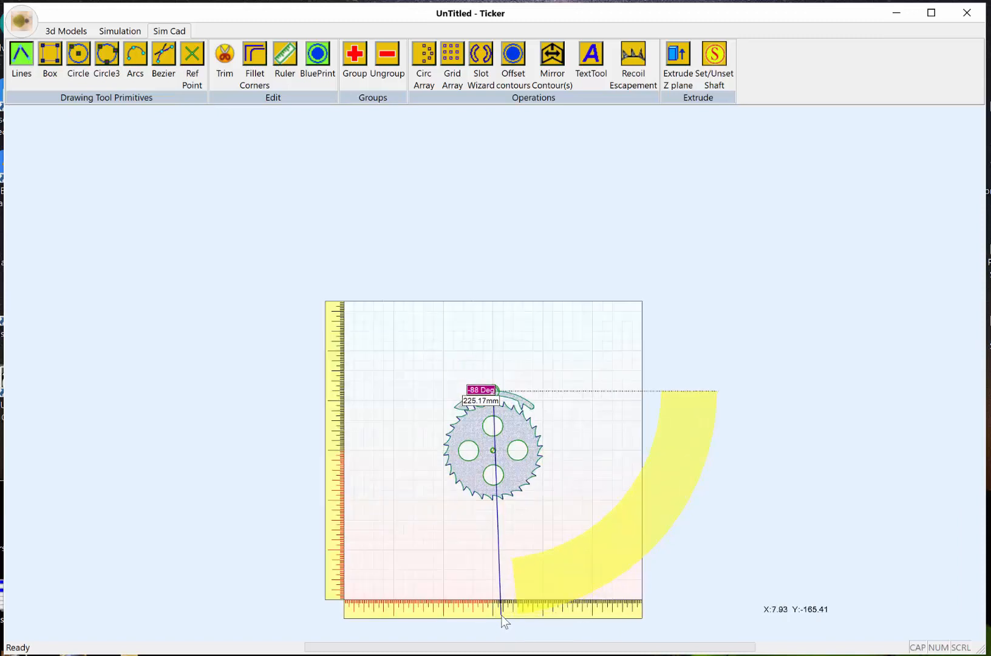
middle_drag(501, 618, 490, 416)
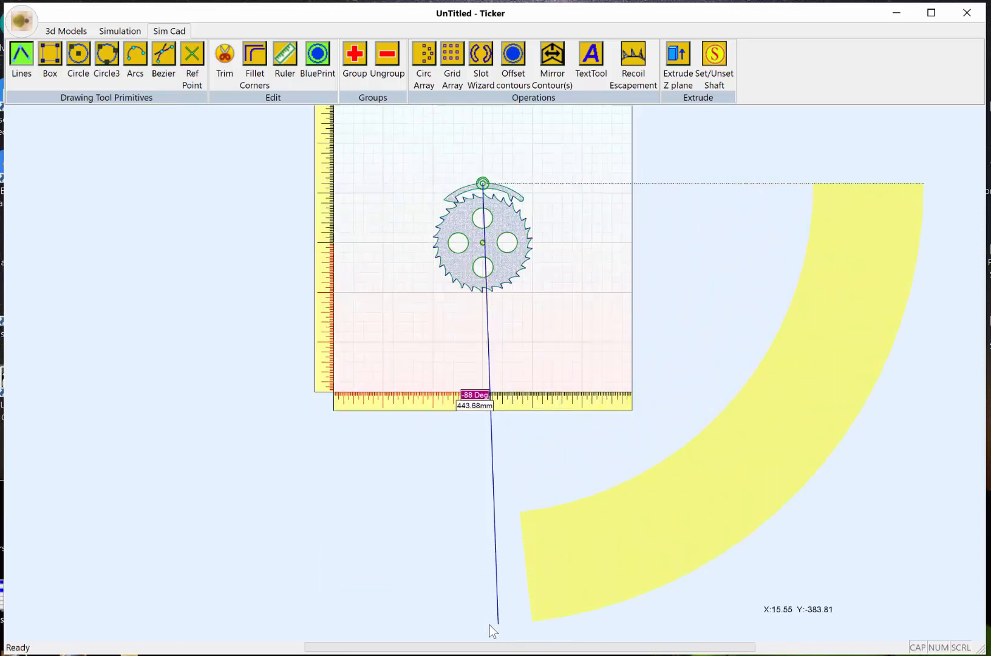
middle_drag(502, 621, 481, 486)
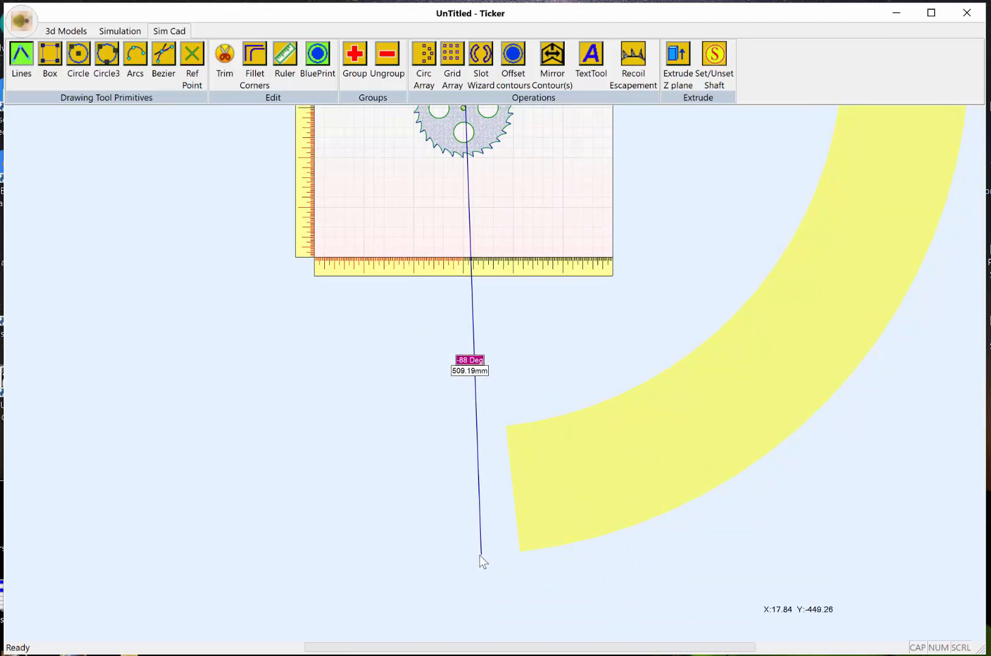
click(480, 554)
right_click(492, 551)
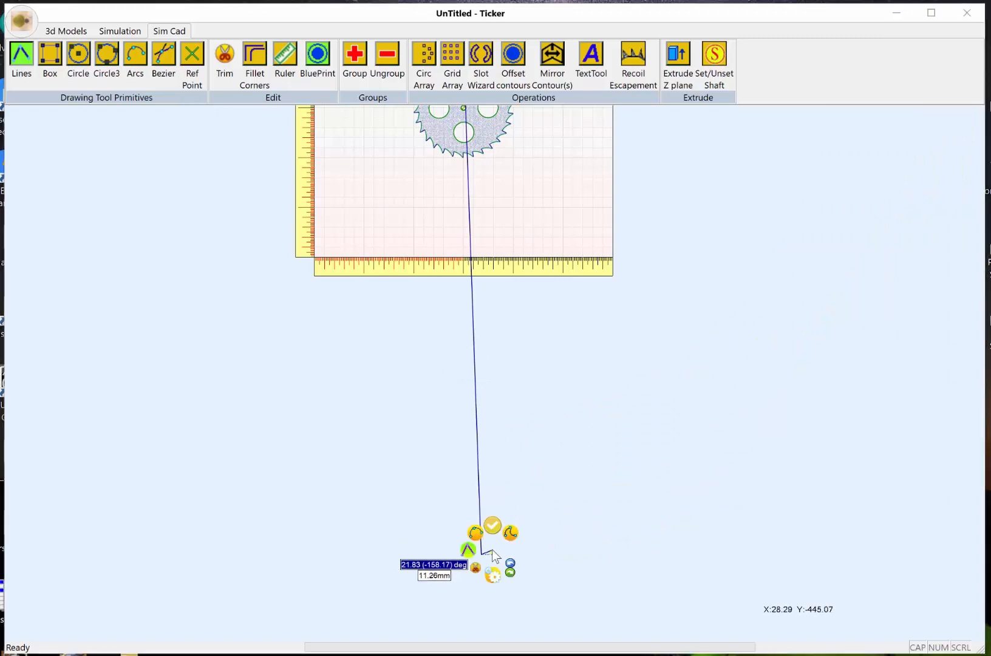
click(470, 549)
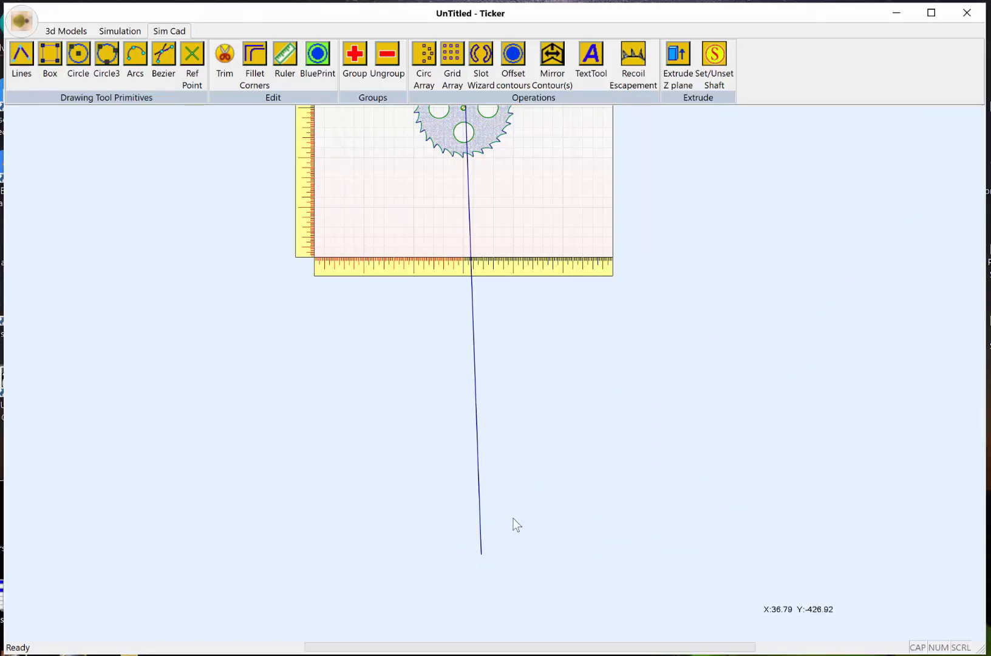
Offset the long line outside by 4 mm with round corners and closed open vectors to outline a pendulum rod.
scroll(529, 489, down, 3)
middle_drag(535, 485, 492, 450)
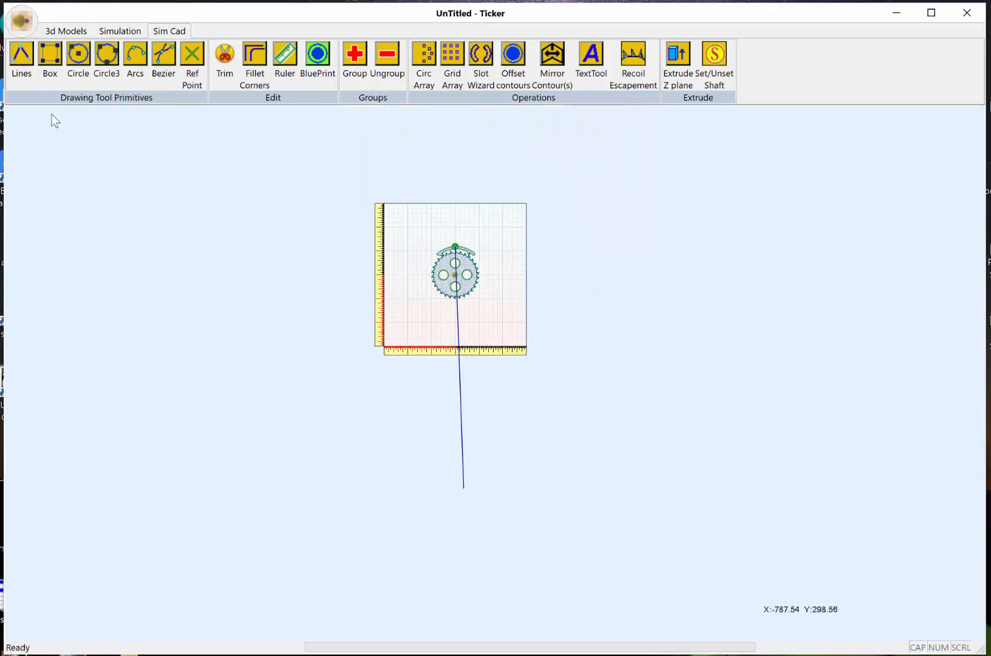
click(461, 403)
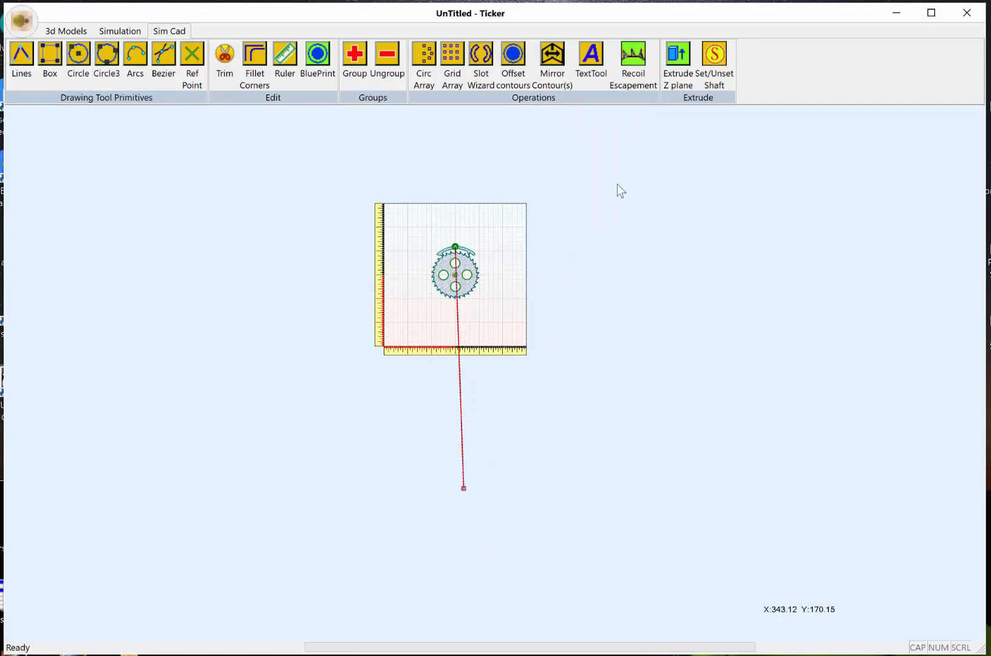
click(513, 58)
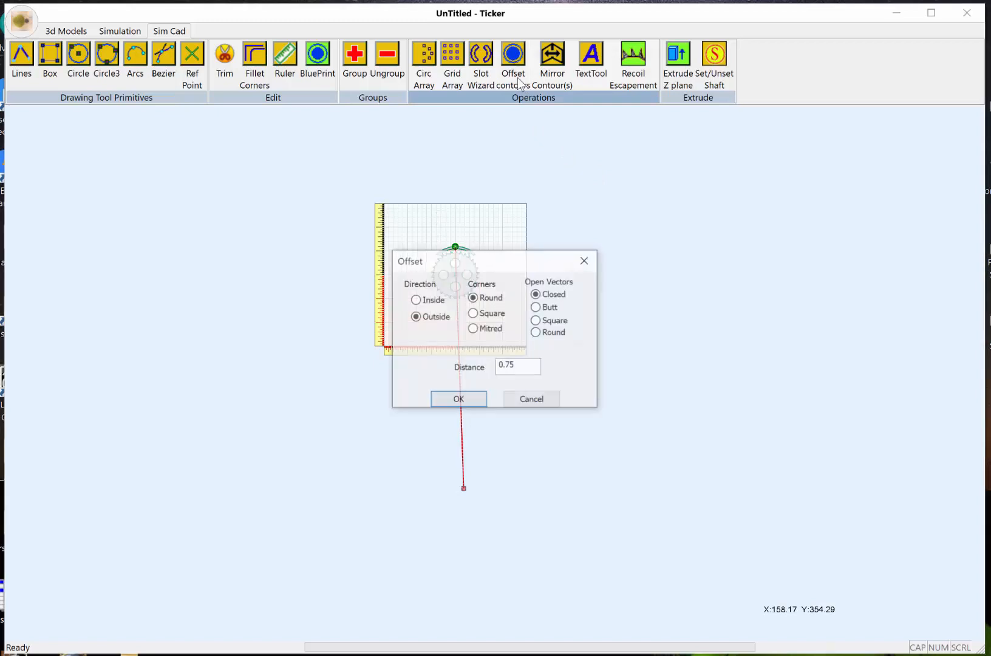
drag(524, 366, 429, 368)
key(BackSpace)
key(ctrl+z)
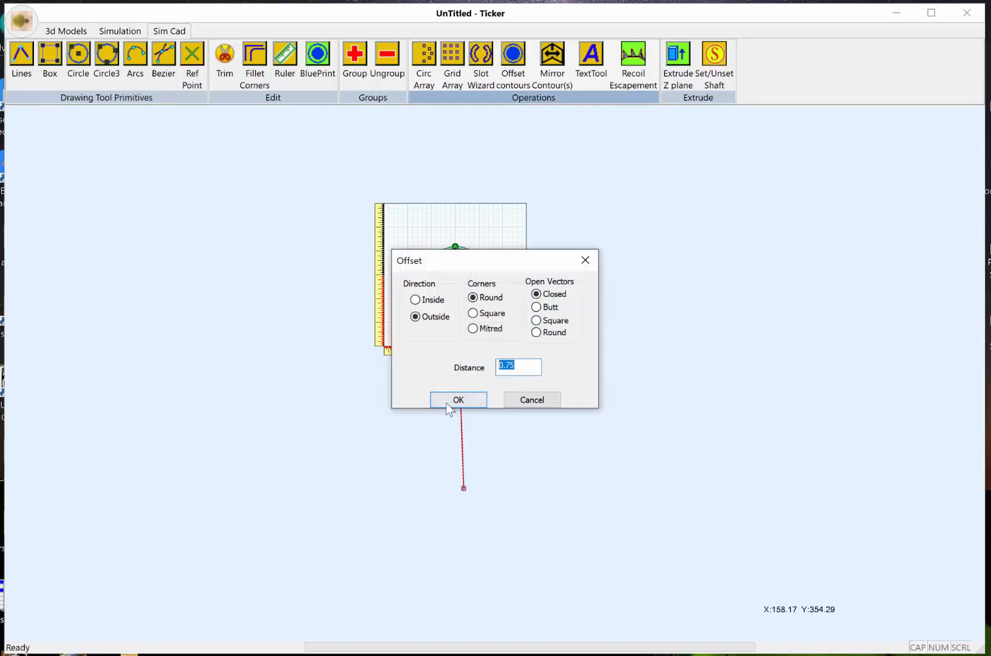
text(4)
click(465, 399)
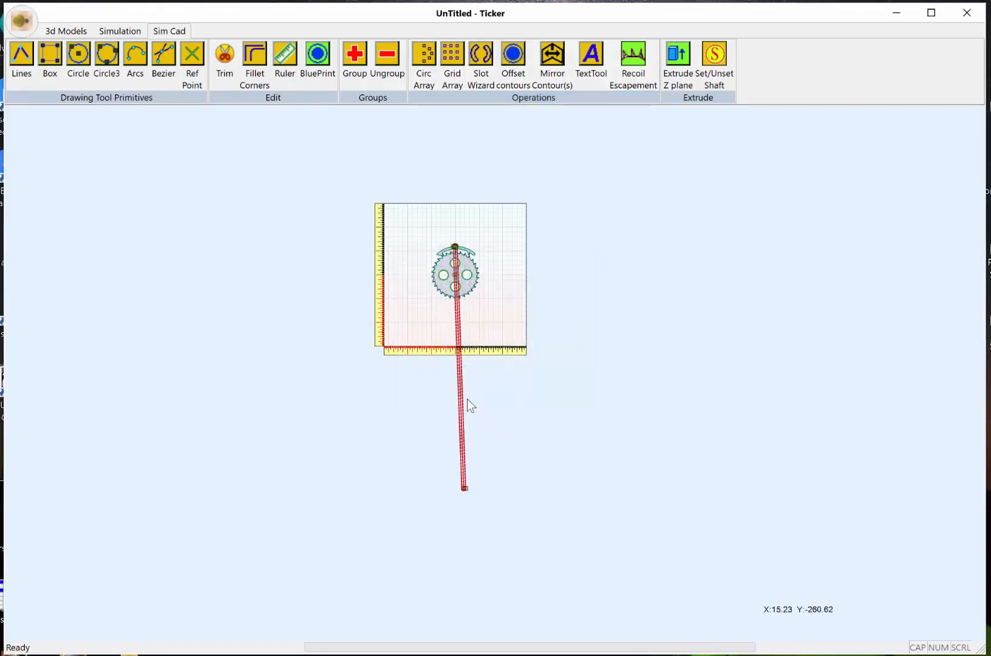
click(496, 371)
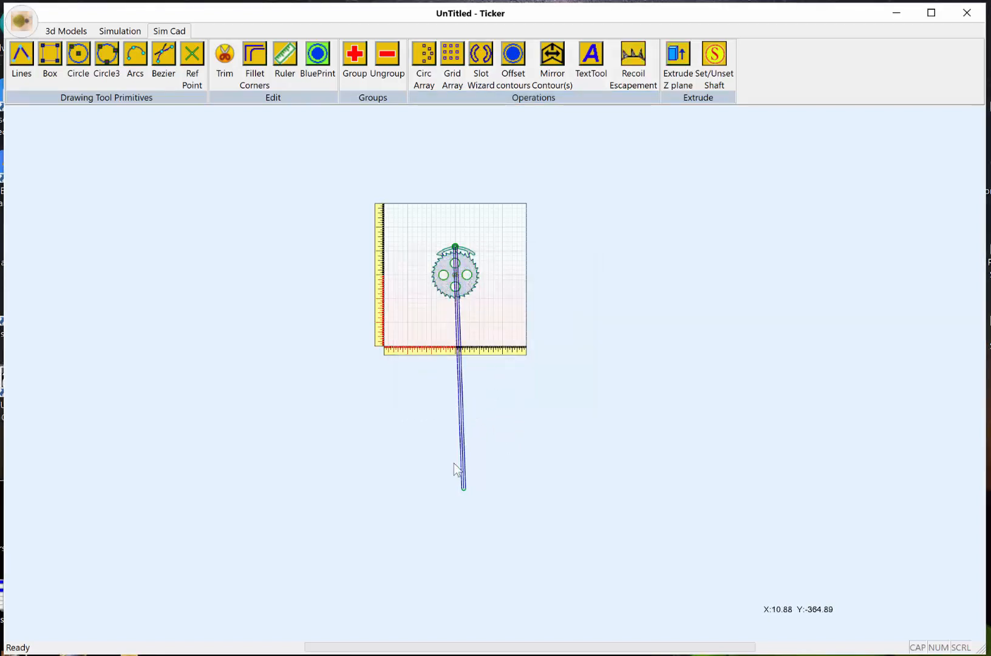
Draw a pendulum bob circle centred on the lower end of the rod's centre line.
scroll(498, 499, up, 5)
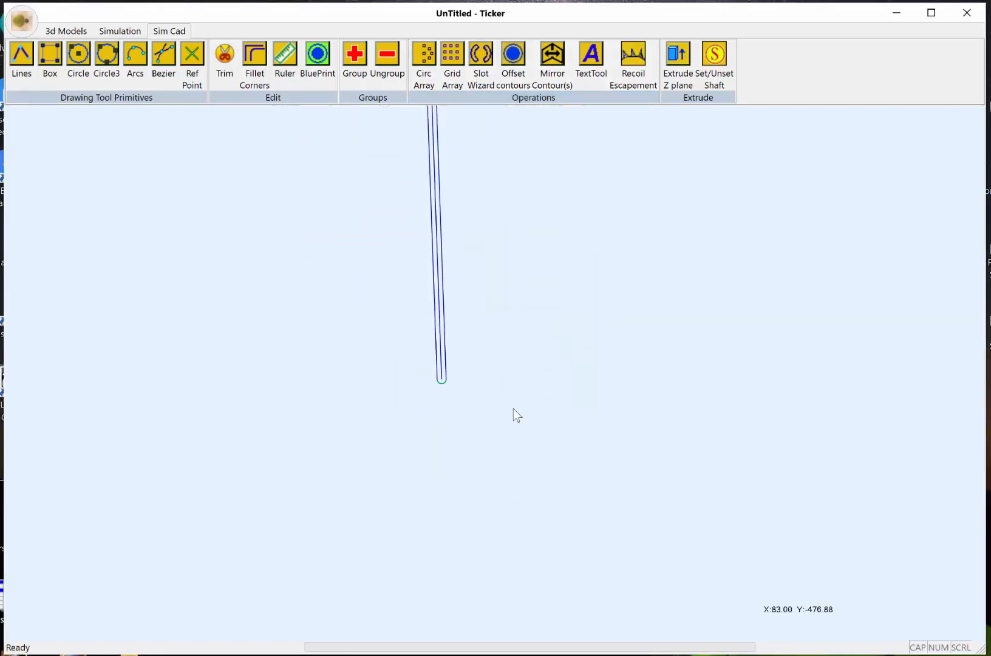
middle_drag(509, 401, 541, 397)
scroll(541, 397, up, 2)
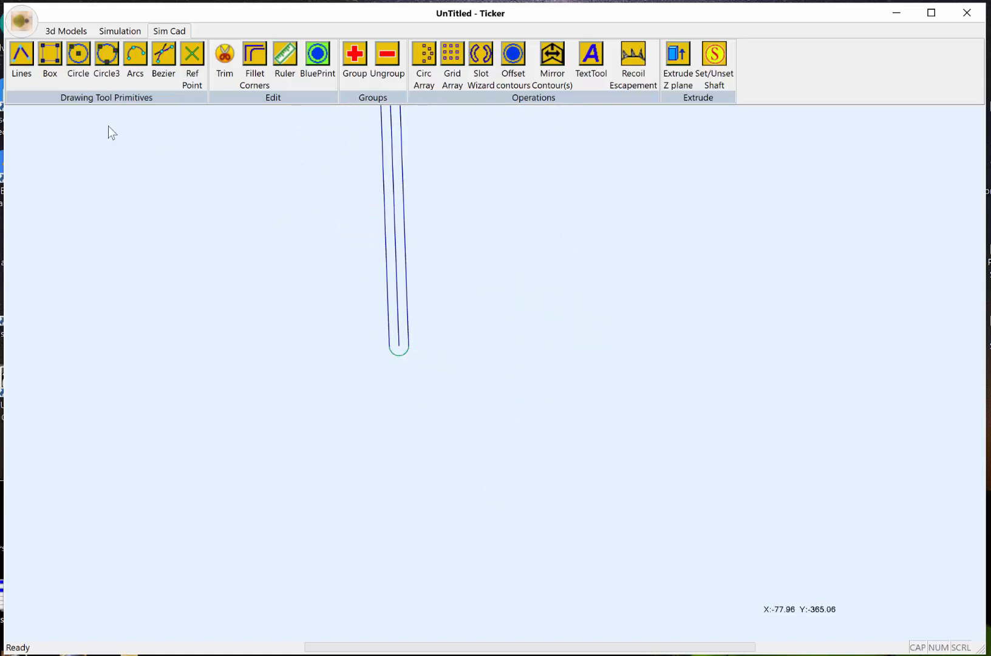
click(79, 59)
click(399, 346)
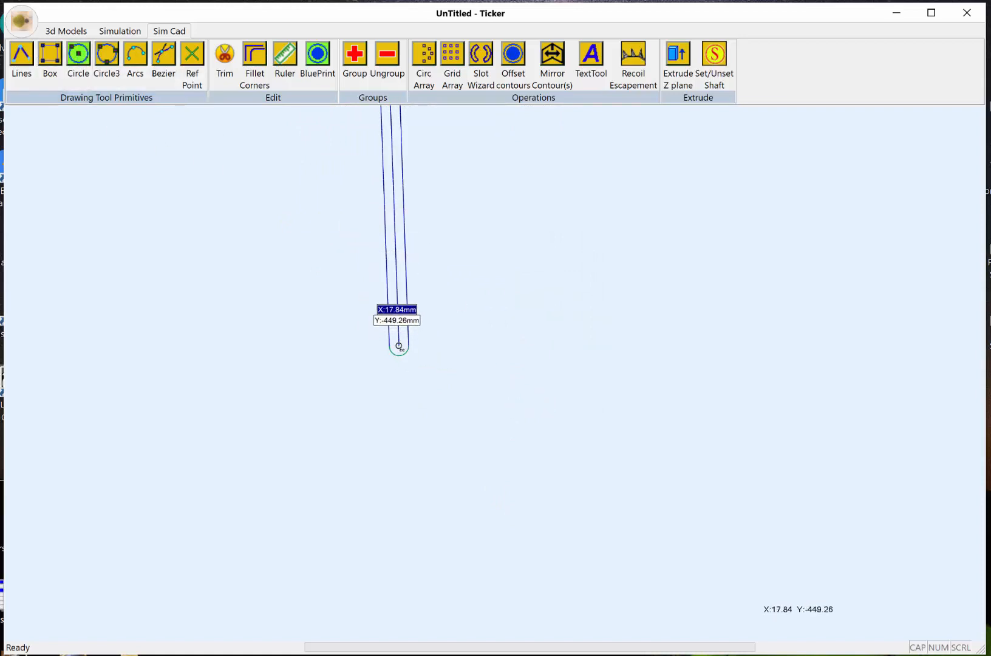
click(456, 442)
right_click(453, 366)
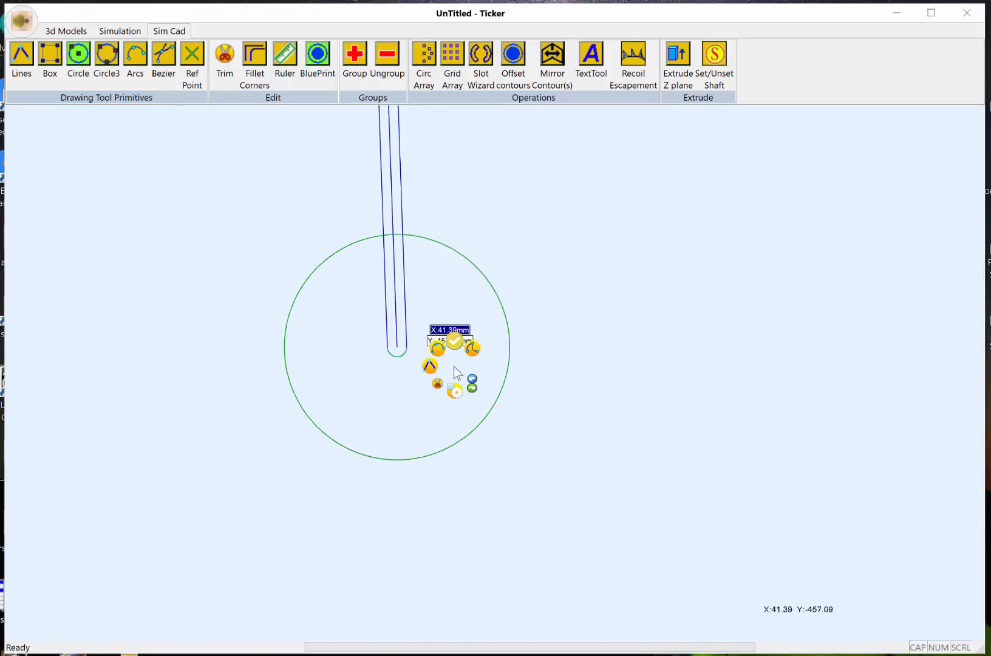
click(454, 343)
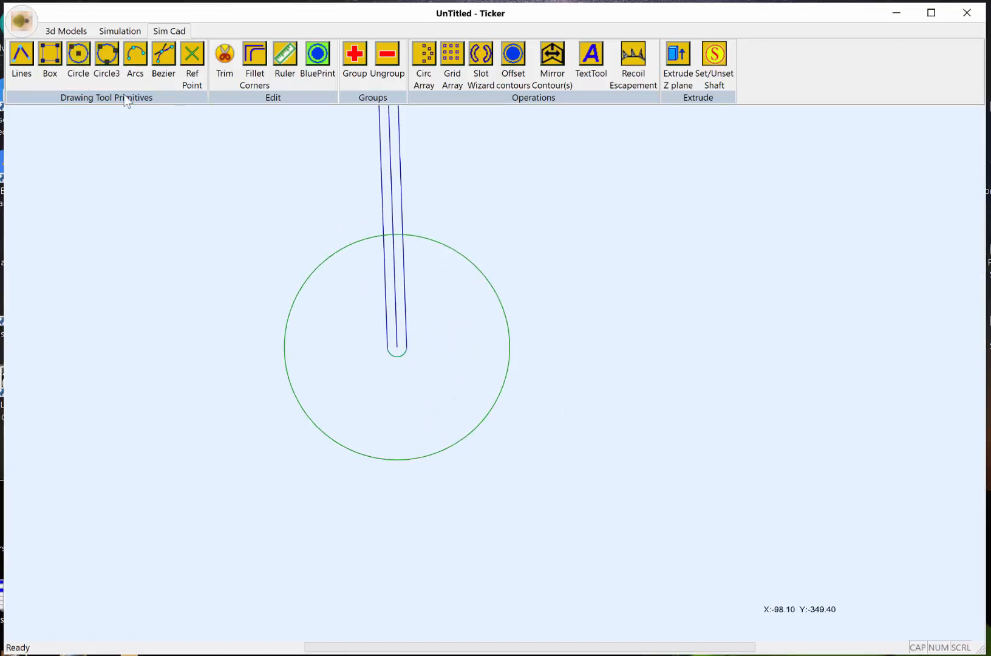
Trim the rod's end and centre line inside the bob circle, and the arc between the rod's edges.
click(223, 56)
click(405, 360)
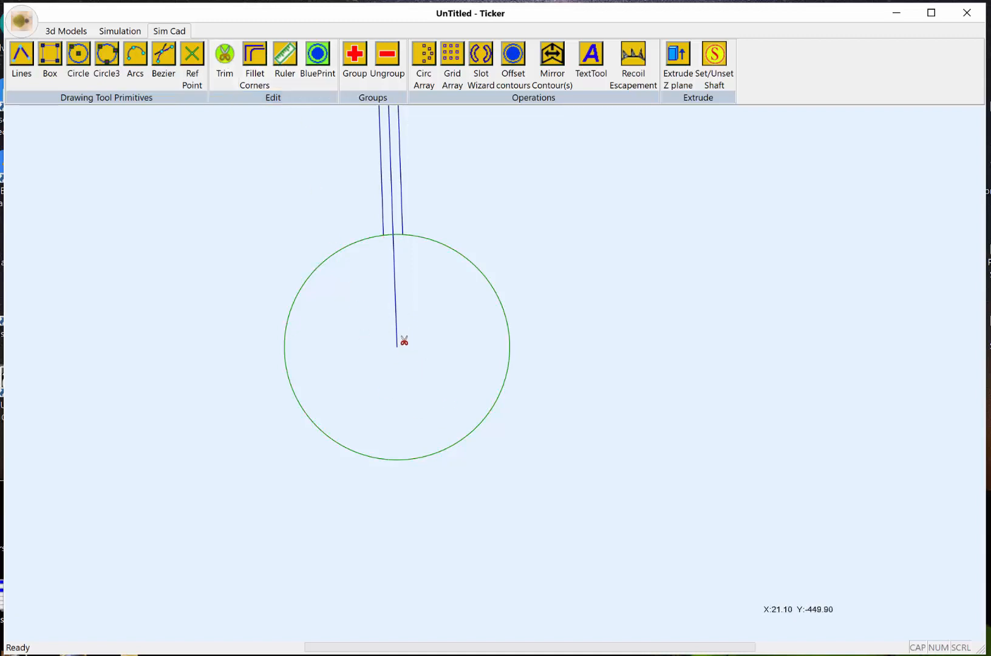
click(398, 330)
click(388, 238)
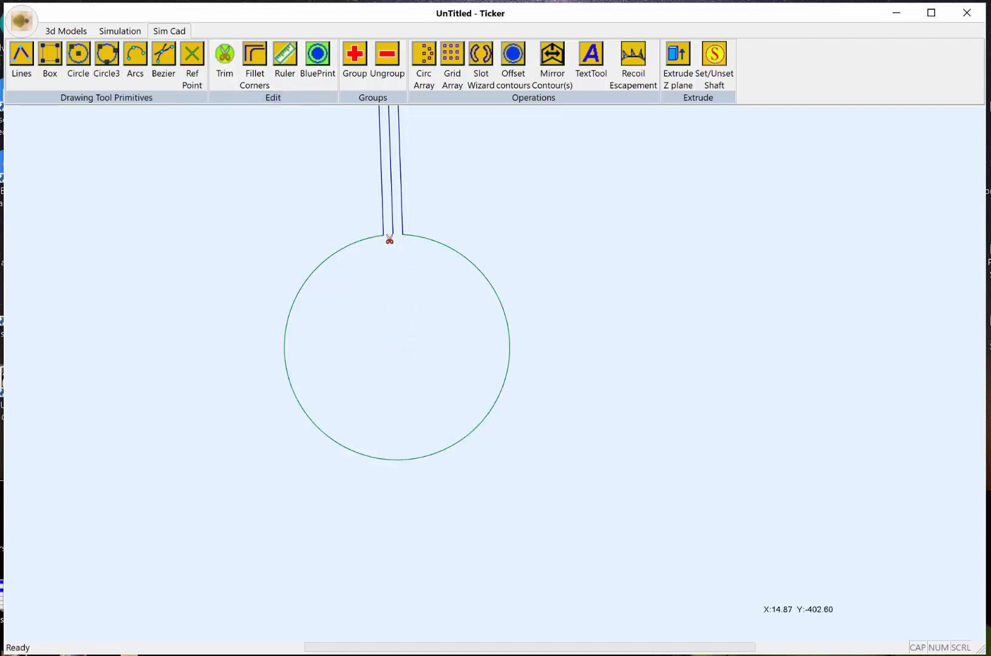
click(396, 234)
Trim away the remaining pieces of the rod's centre line, across the escape wheel and up to the pallet's pivot.
middle_drag(445, 400, 506, 580)
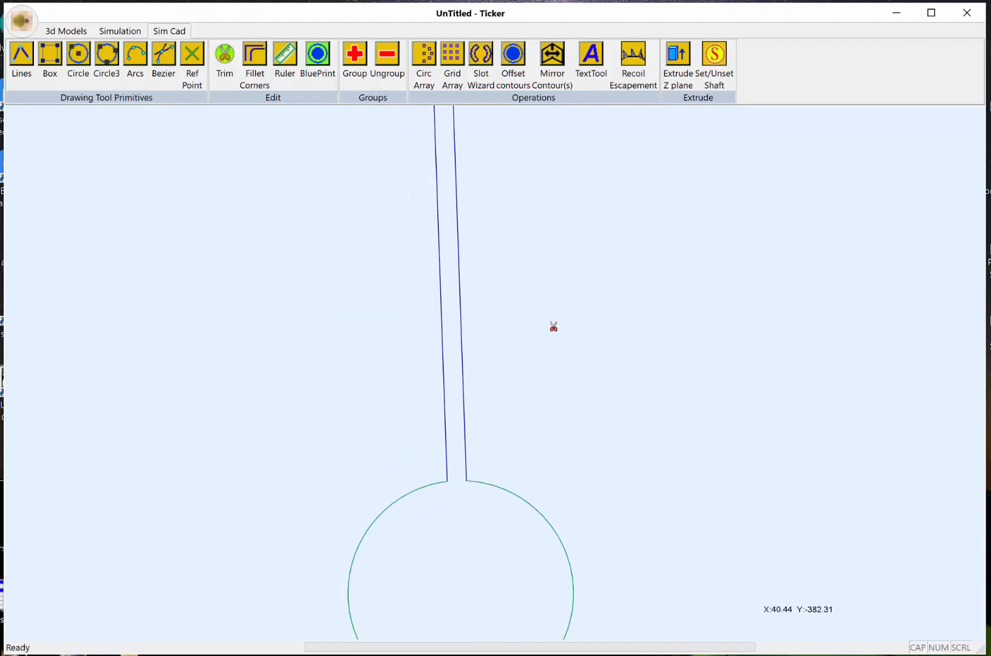
middle_drag(551, 318, 549, 598)
middle_drag(521, 327, 544, 636)
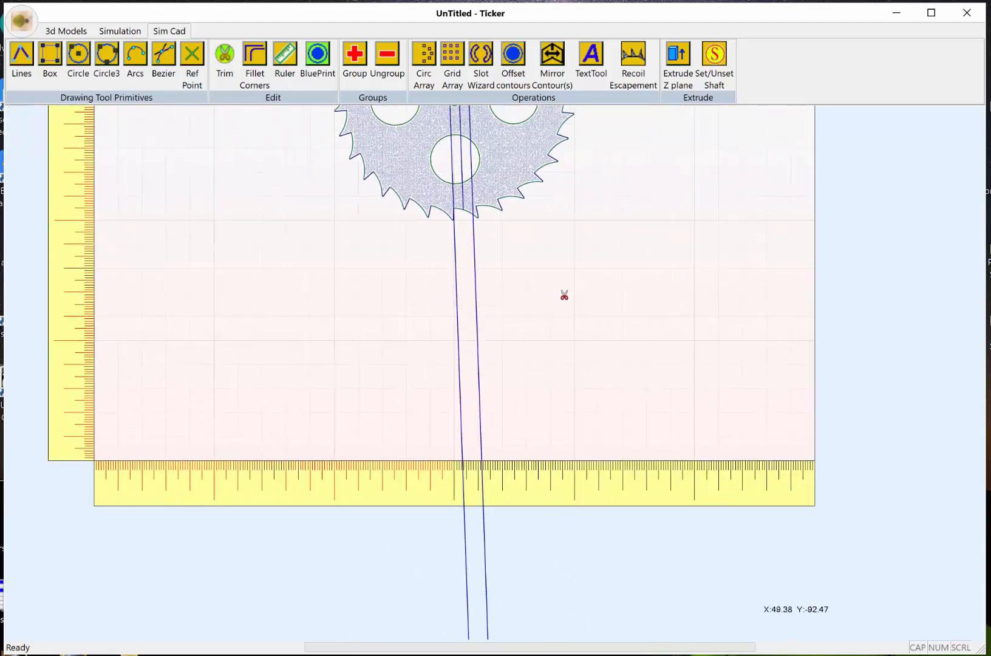
middle_drag(563, 240, 544, 380)
middle_drag(489, 325, 499, 405)
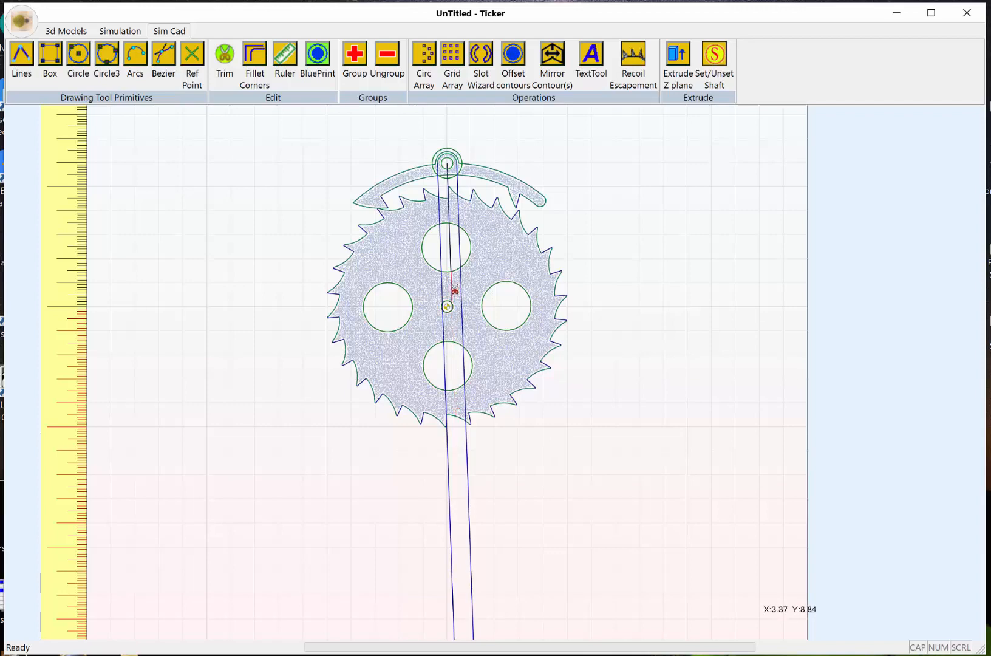
scroll(453, 312, up, 8)
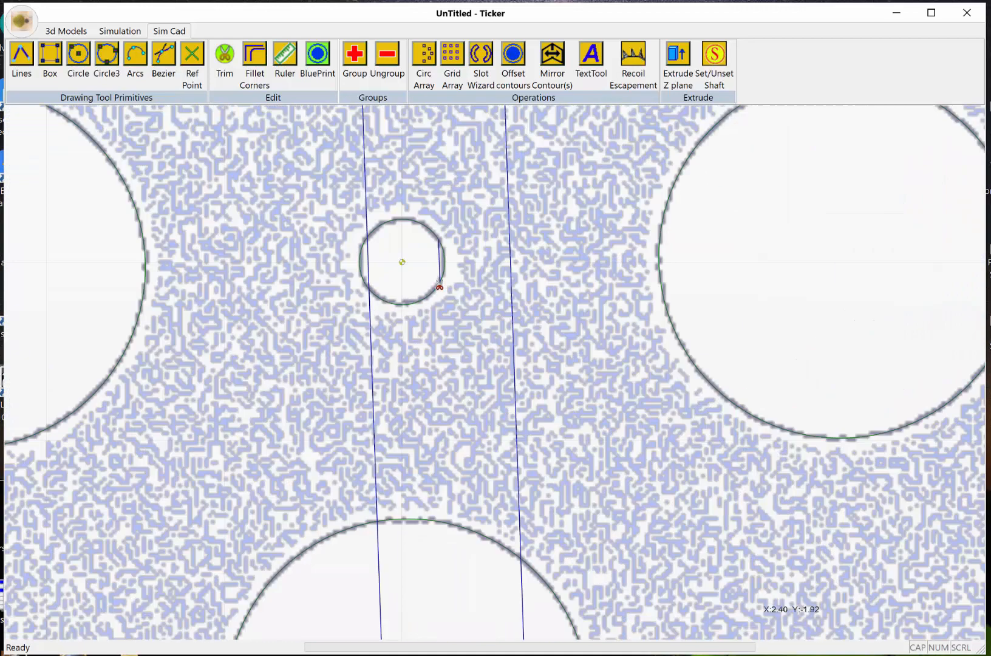
scroll(448, 273, down, 6)
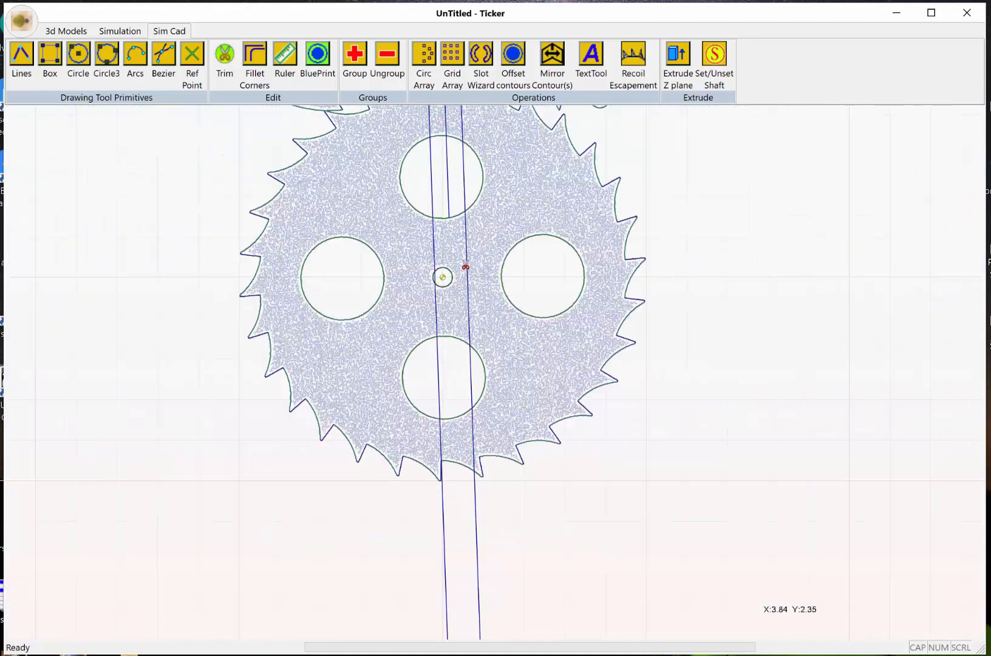
middle_drag(465, 265, 451, 323)
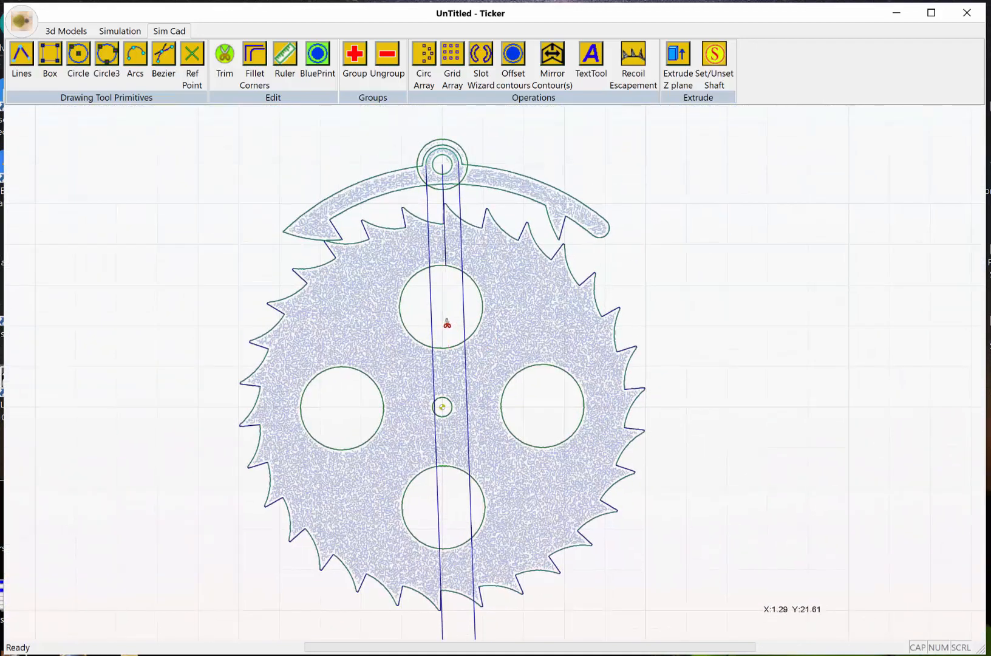
middle_drag(520, 278, 520, 369)
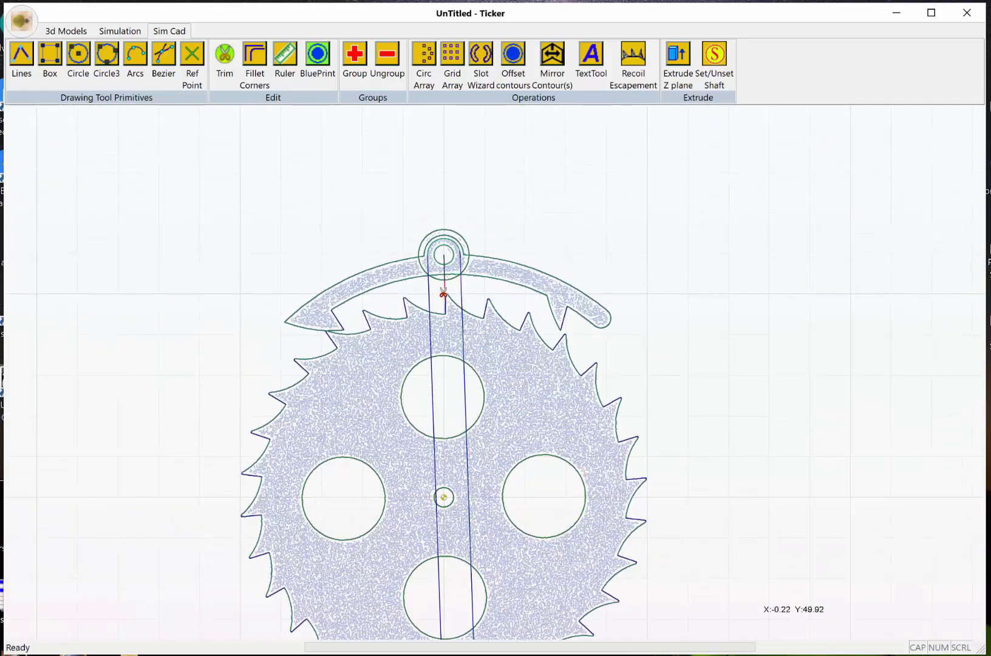
scroll(444, 288, up, 5)
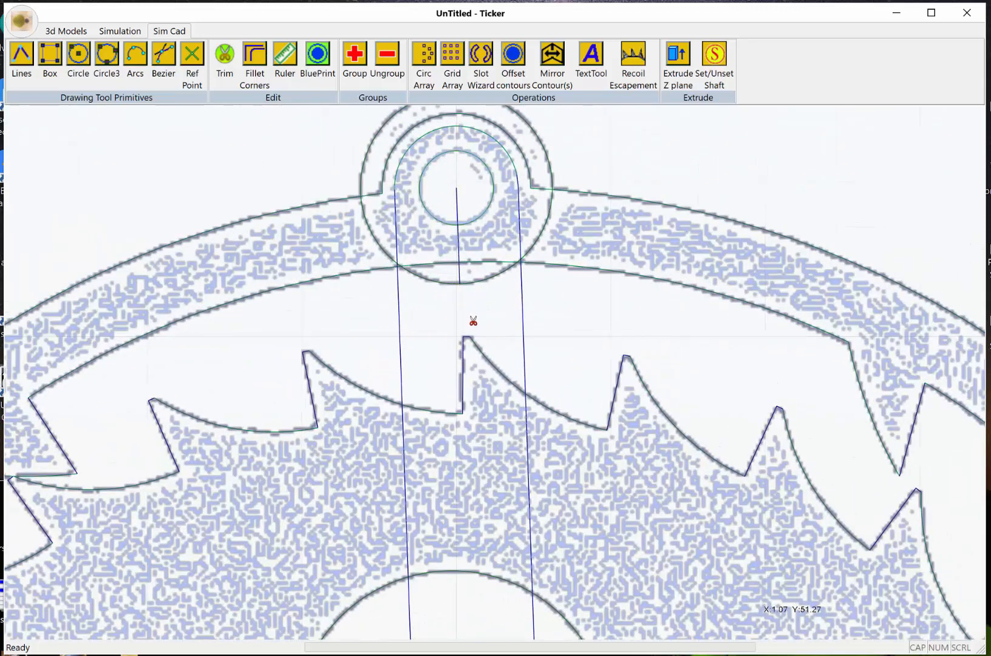
middle_drag(473, 320, 459, 365)
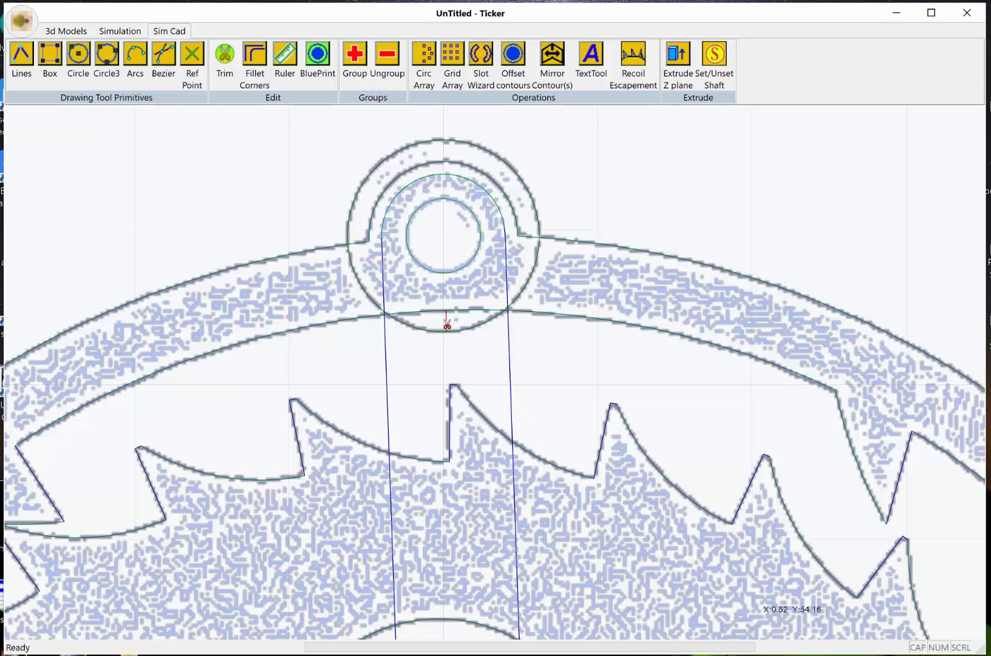
scroll(550, 310, down, 2)
scroll(625, 376, down, 2)
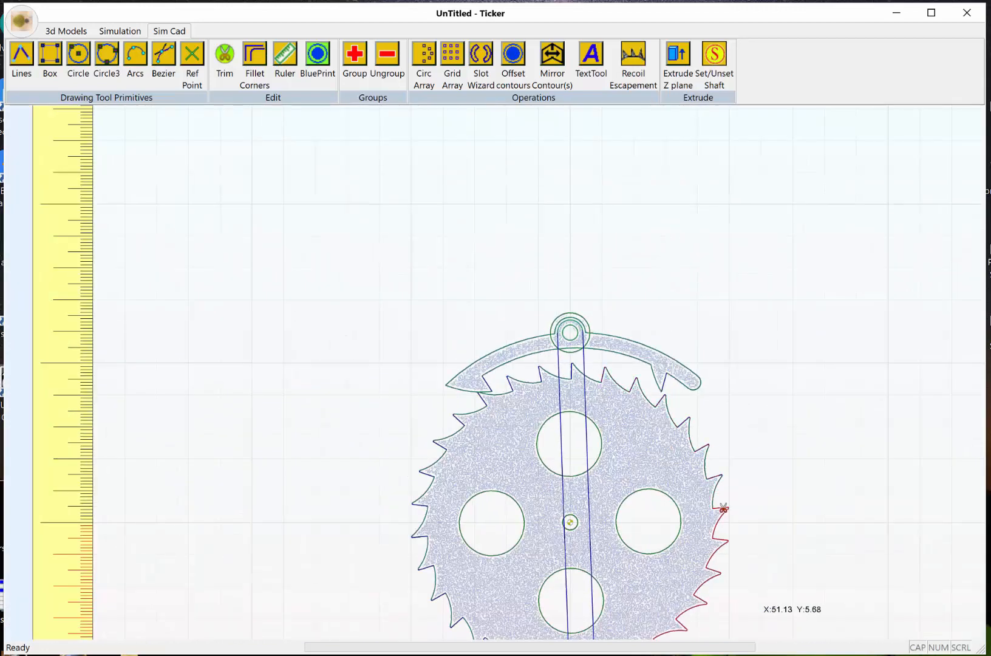
middle_drag(592, 485, 529, 435)
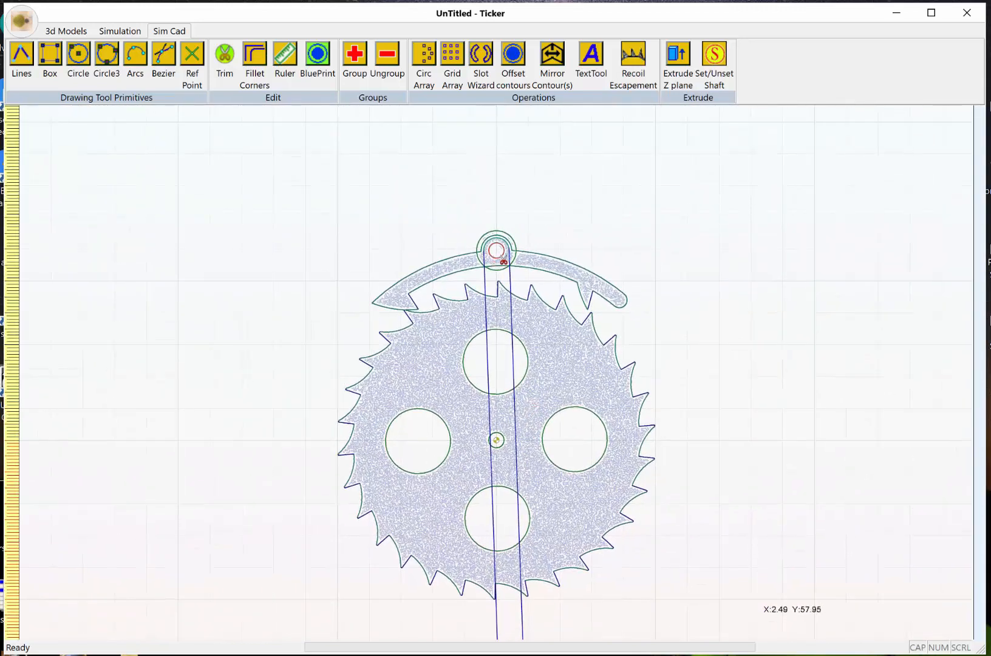
Extrude the pendulum's rod-and-bob outline together with its pivot hole to a depth of 5.
right_click(667, 190)
click(670, 167)
click(501, 259)
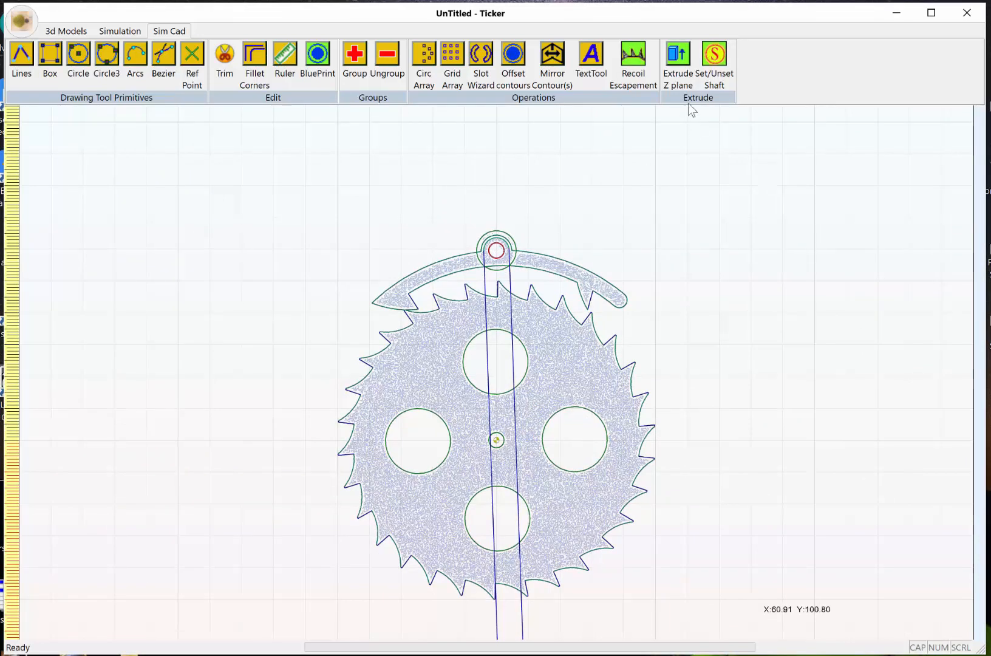
scroll(683, 331, down, 3)
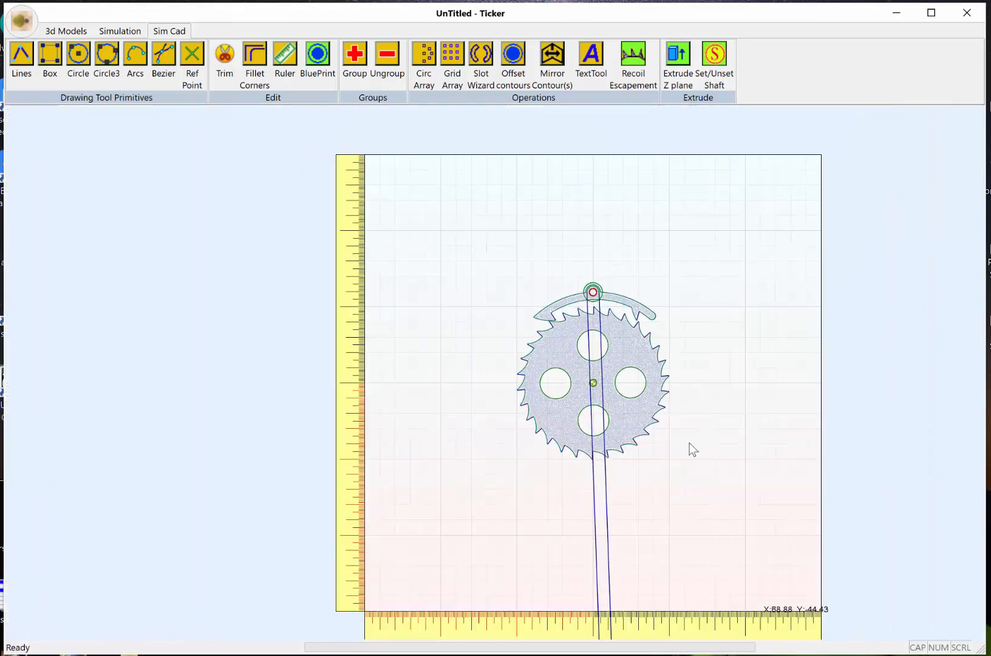
middle_drag(689, 442, 575, 329)
scroll(575, 328, down, 4)
middle_drag(635, 483, 626, 450)
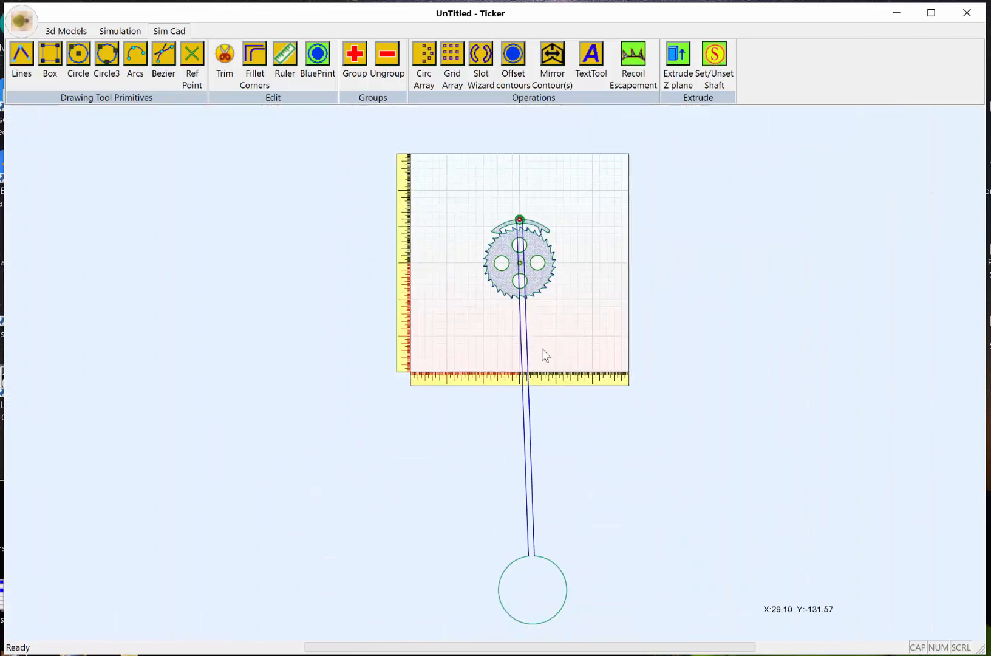
click(528, 420)
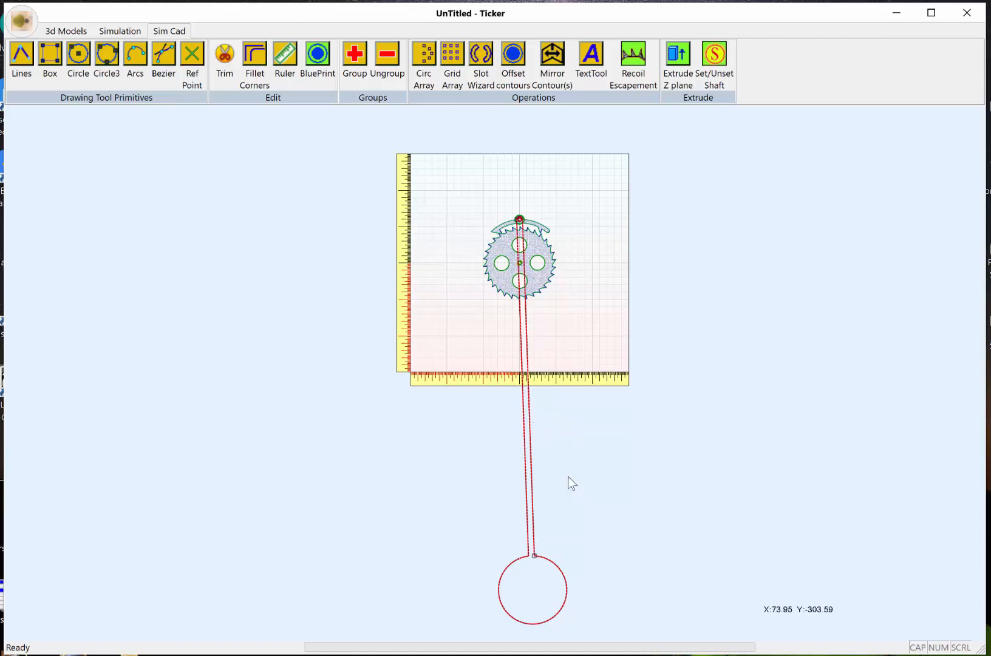
middle_drag(568, 480, 559, 451)
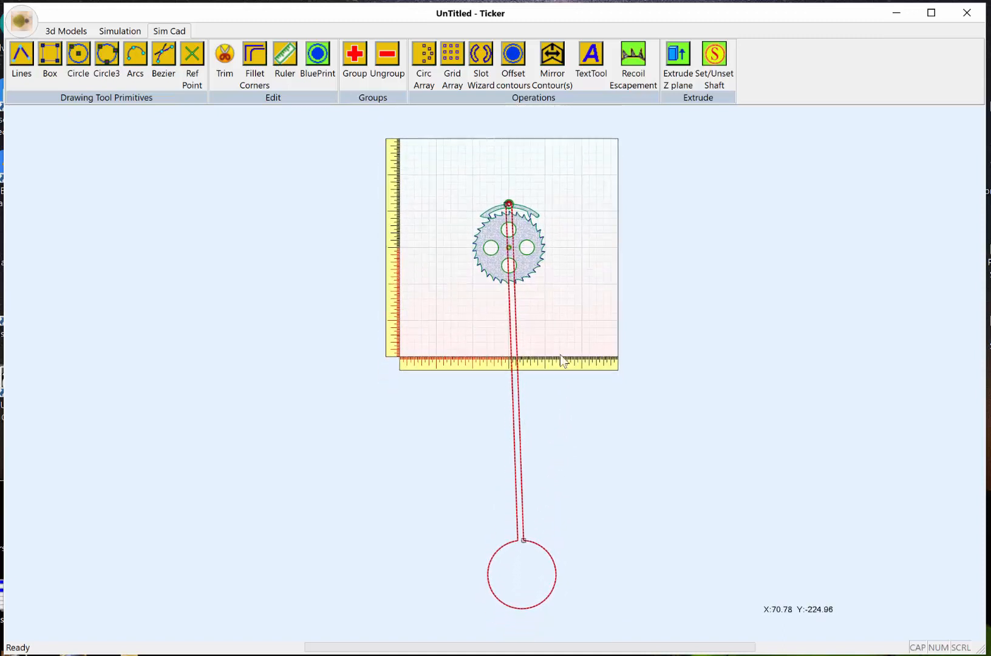
click(678, 60)
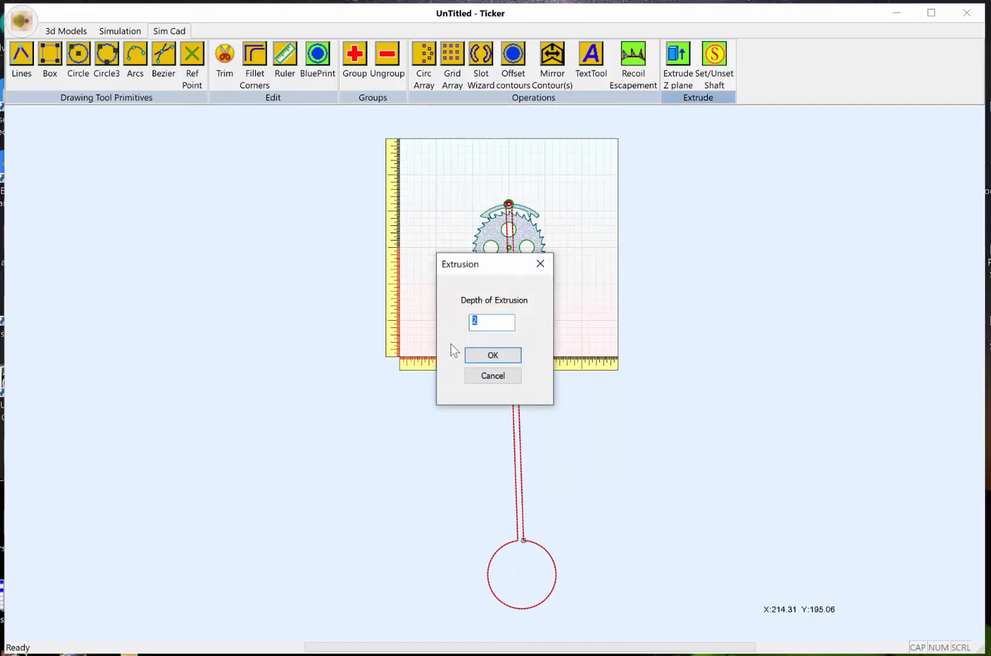
text(5)
click(493, 355)
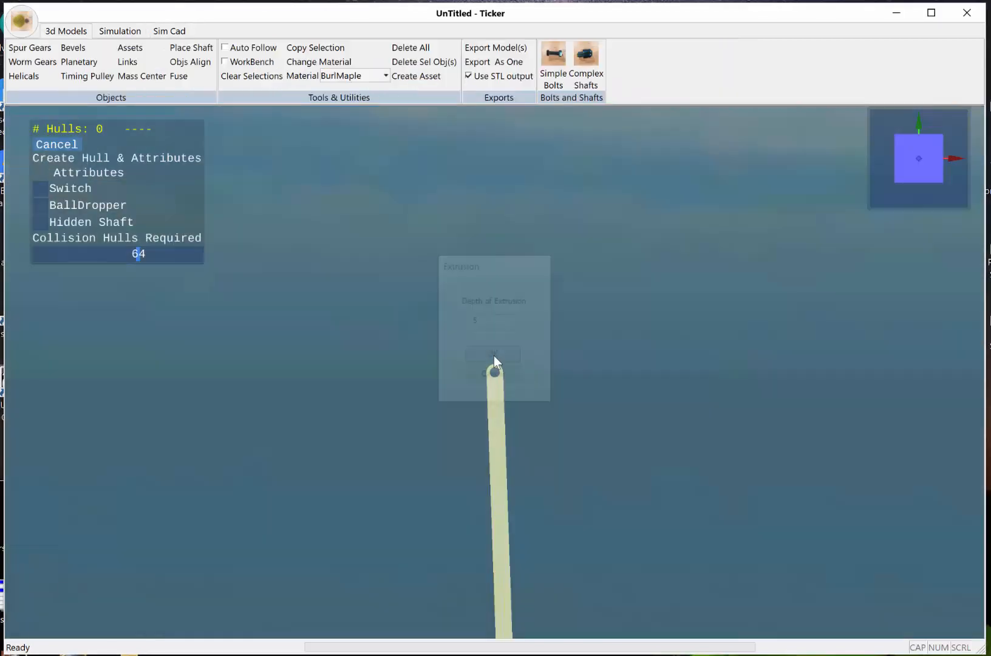
Complete the pendulum object with its collision hulls and place it on the pallet's shaft.
click(104, 391)
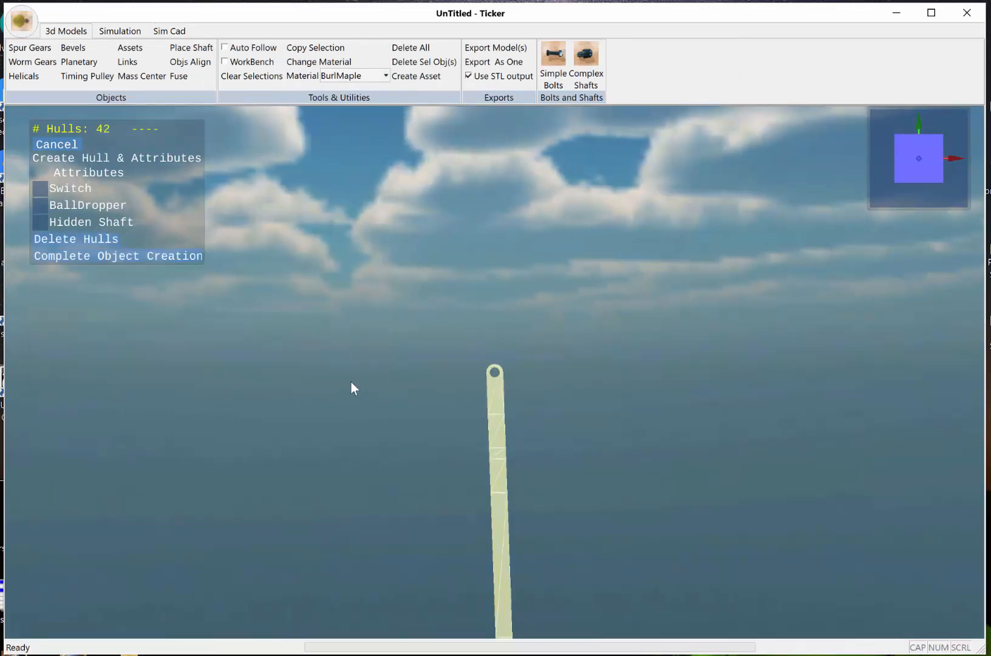
click(123, 257)
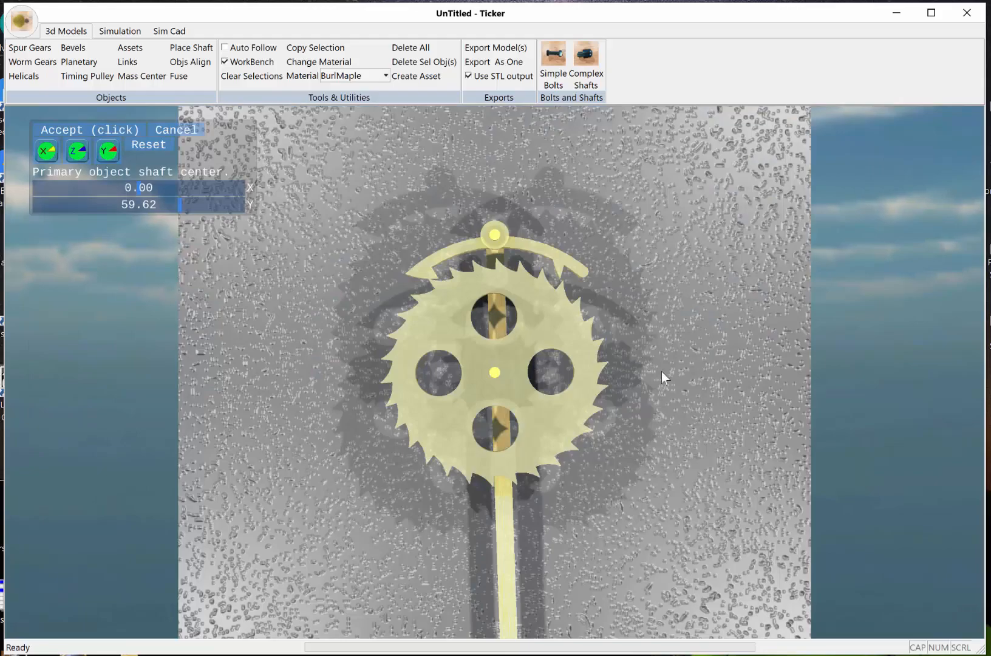
middle_drag(661, 372, 609, 429)
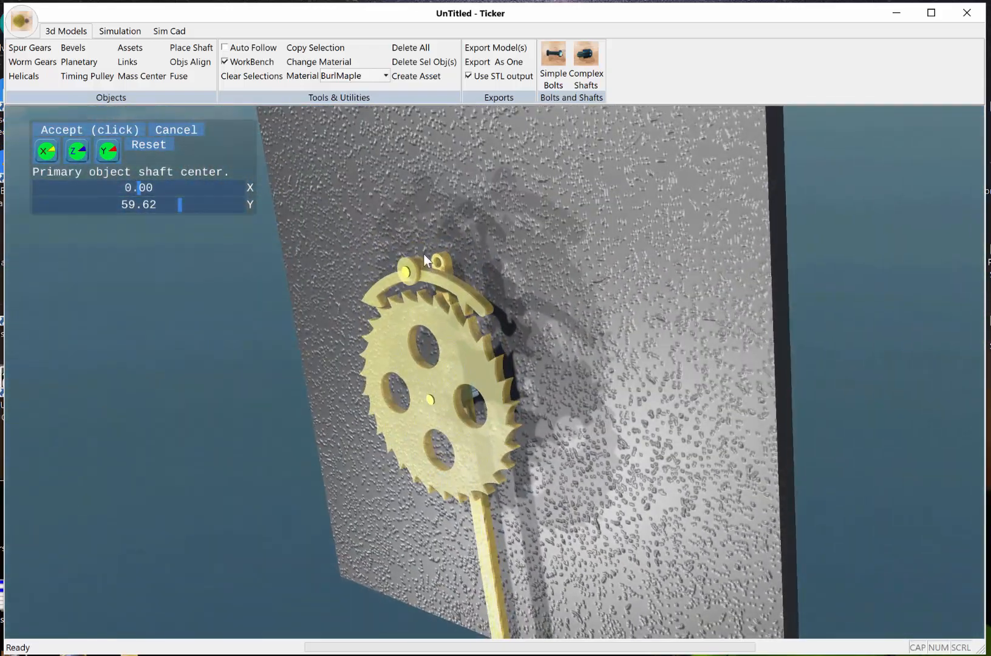
click(405, 275)
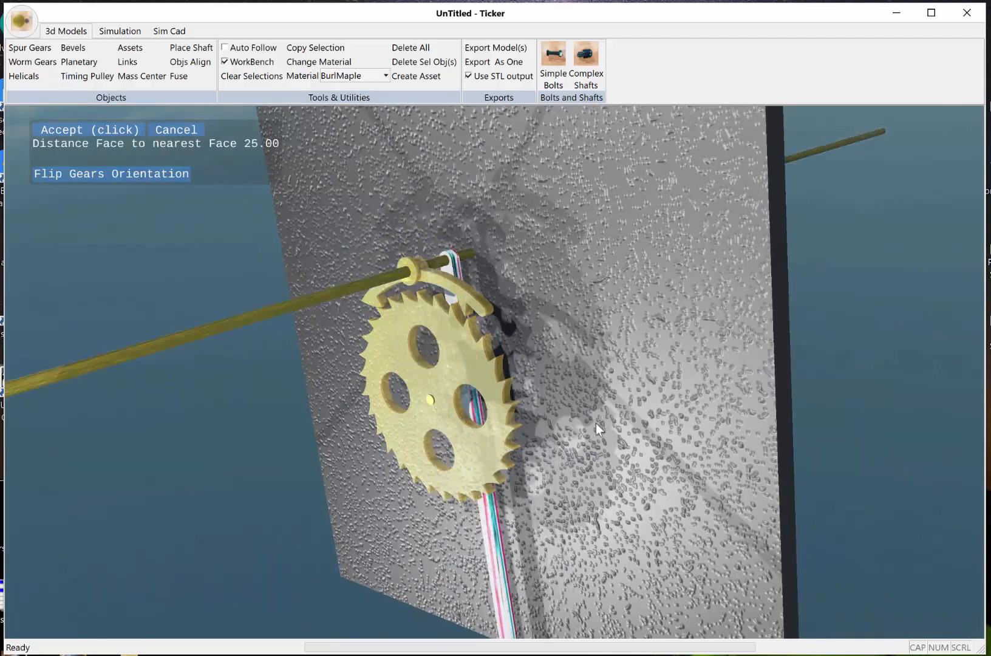
Slide the pendulum along the pallet's shaft to a distance of 35 to the nearest face and accept the placement.
middle_drag(596, 423, 435, 399)
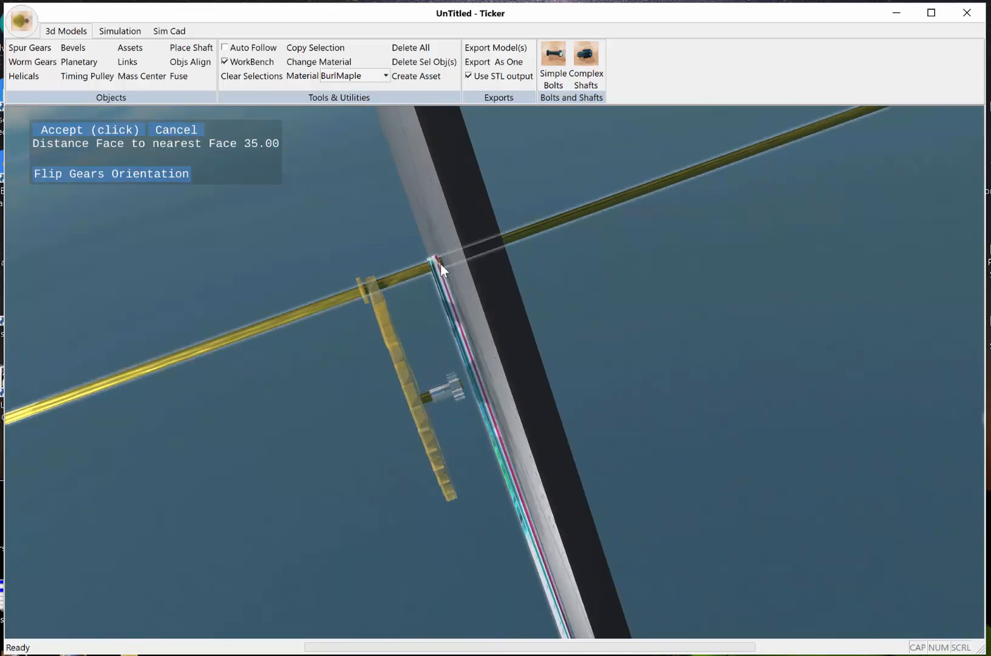
mouse_move(534, 321)
middle_down()
mouse_move(519, 321)
mouse_move(549, 325)
mouse_move(535, 322)
middle_up()
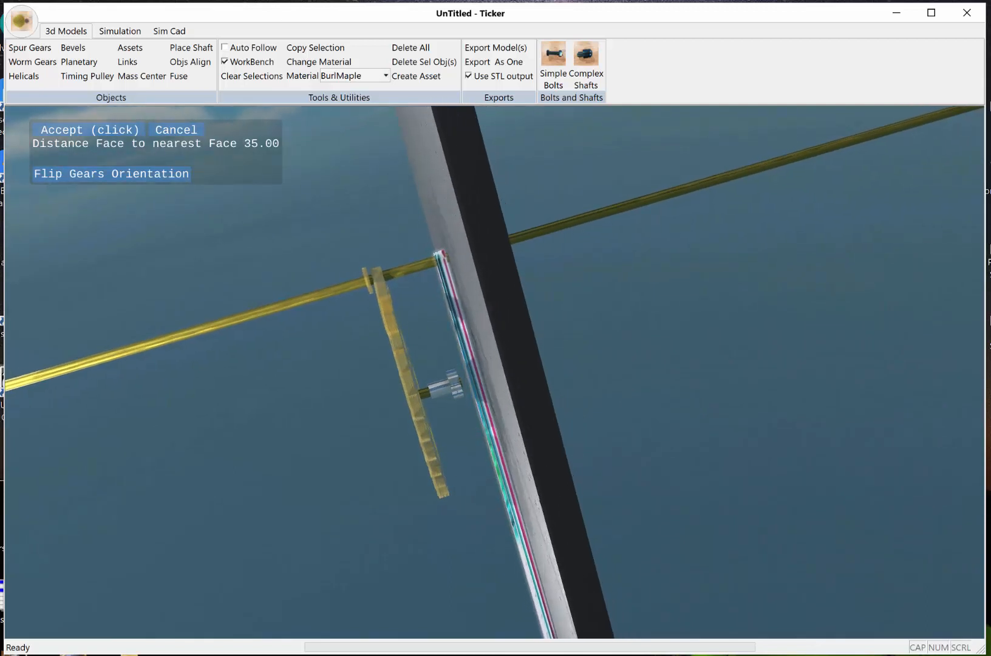
scroll(542, 281, up, 5)
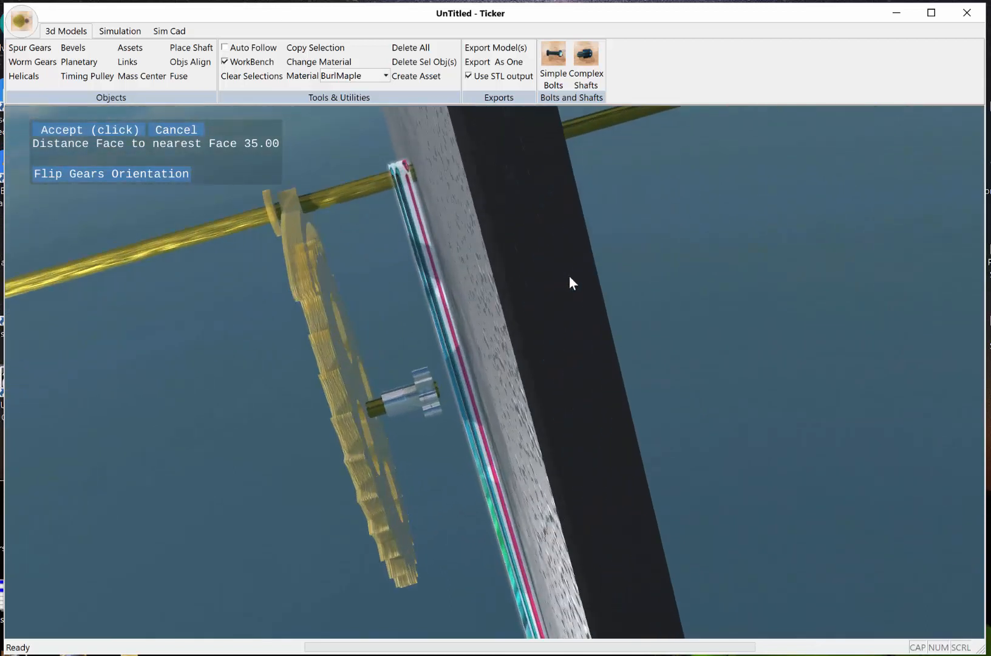
middle_drag(542, 281, 613, 283)
middle_drag(500, 279, 495, 280)
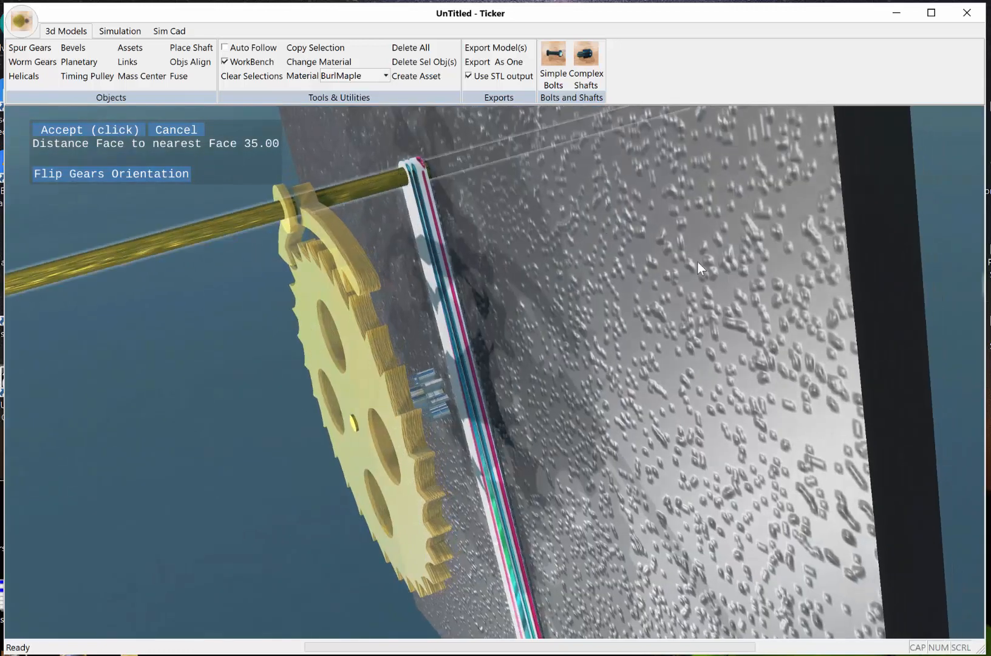
middle_drag(416, 195, 472, 179)
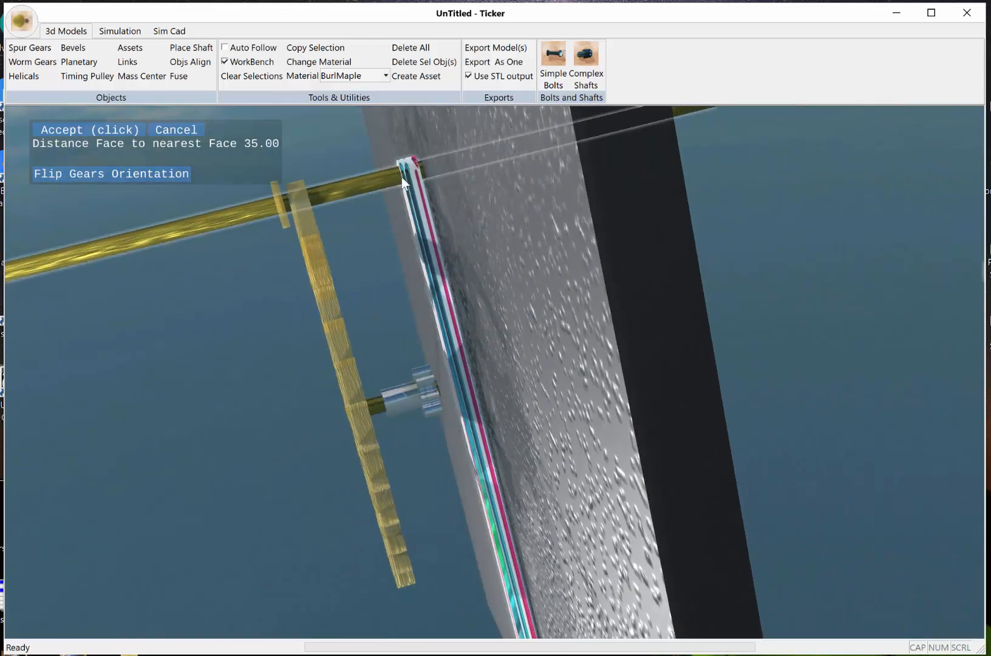
middle_drag(413, 176, 418, 177)
scroll(418, 177, up, 4)
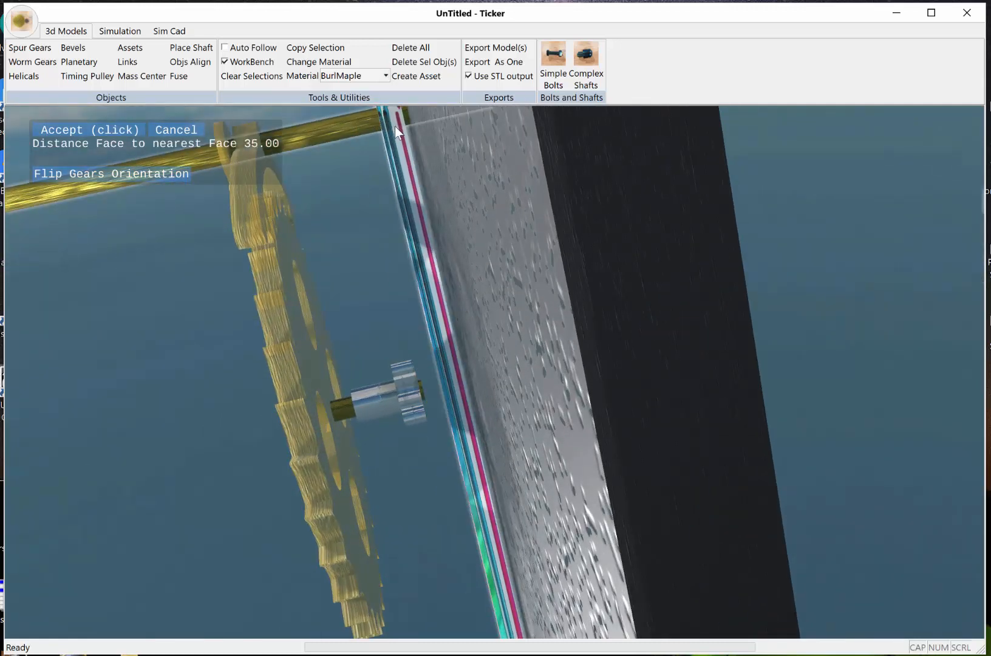
middle_drag(394, 128, 476, 269)
scroll(477, 269, down, 3)
click(102, 131)
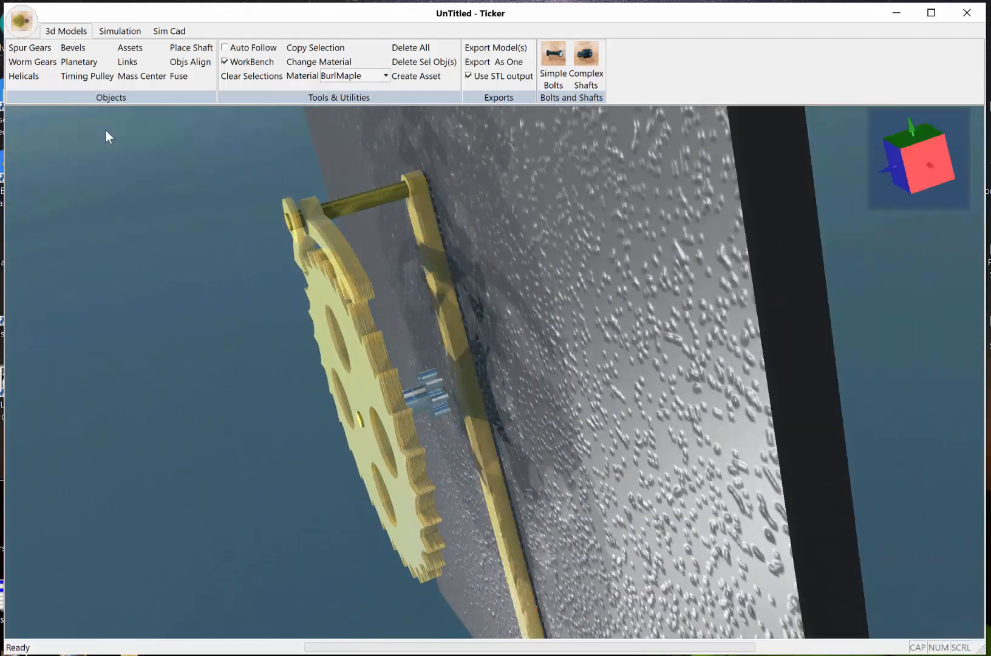
Lock both the pallet and the pendulum to Shaft[2].
middle_drag(492, 325, 530, 355)
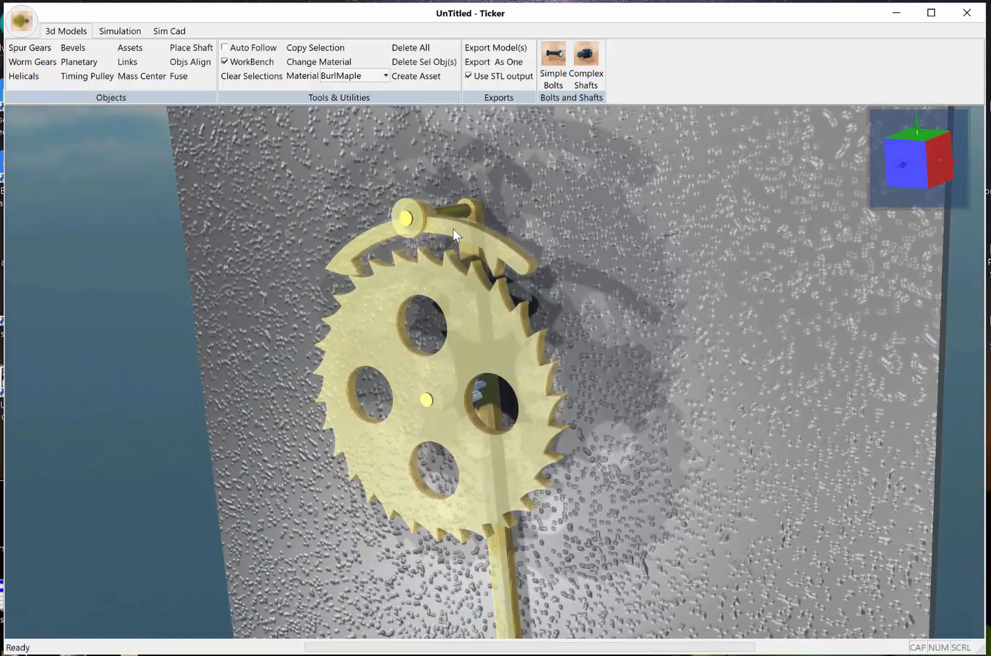
click(453, 229)
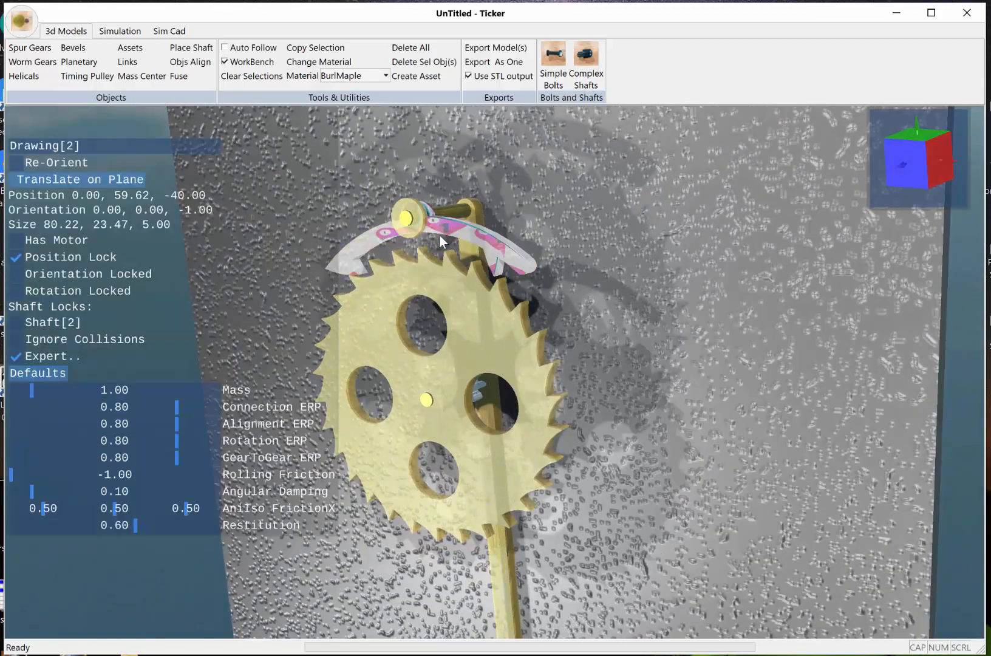
click(15, 322)
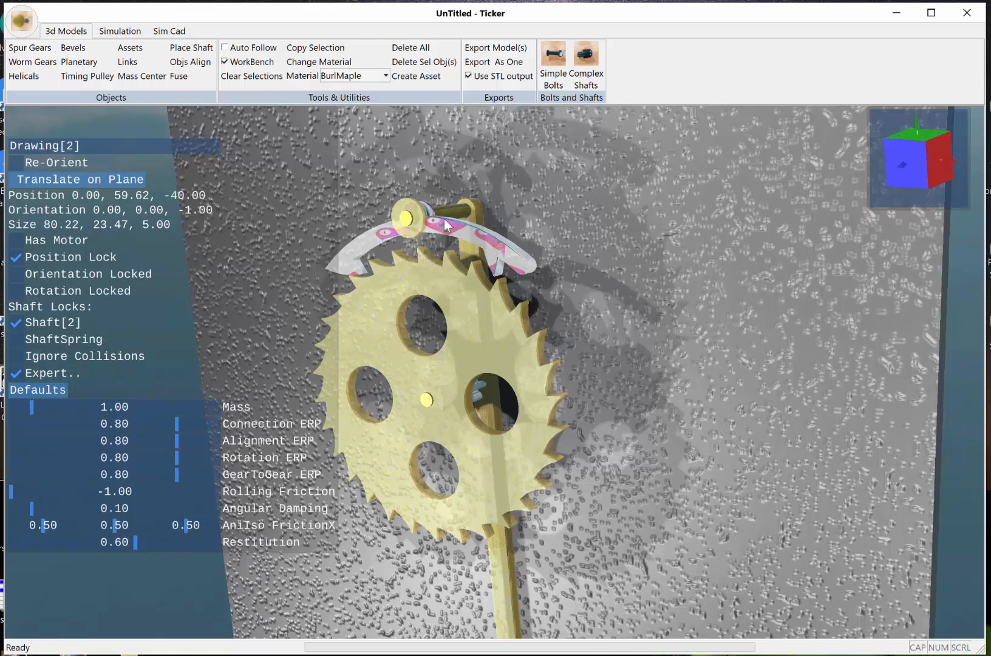
click(475, 209)
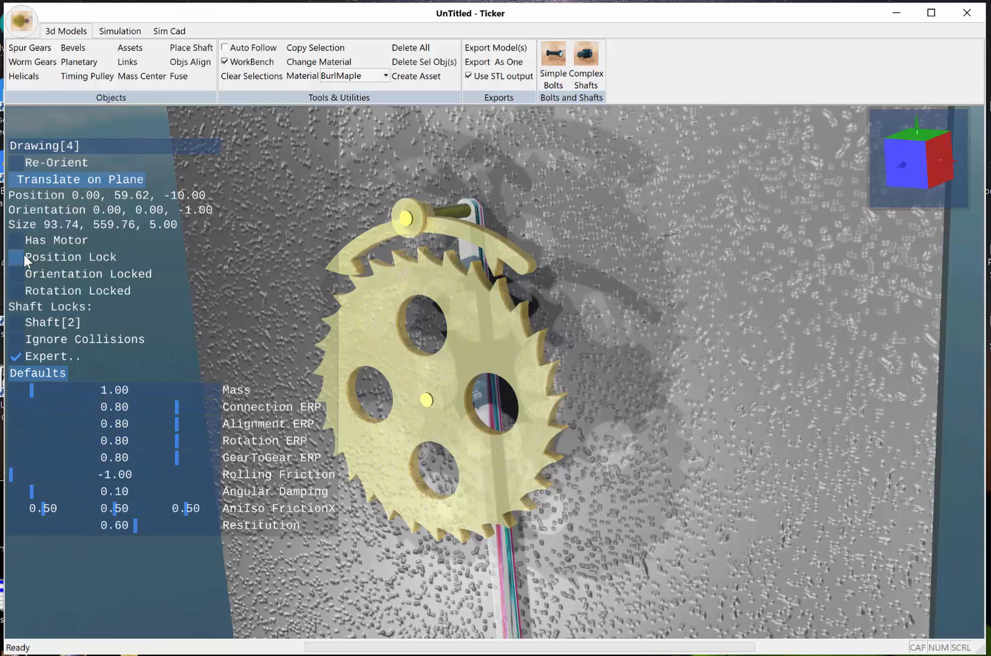
click(17, 322)
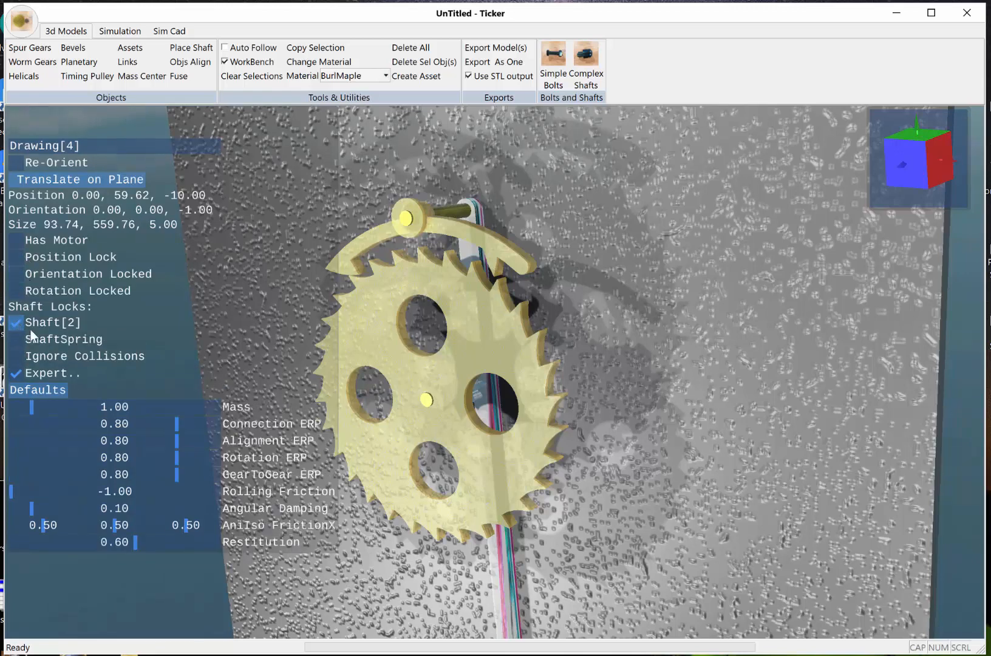
middle_drag(592, 412, 633, 410)
scroll(591, 407, down, 4)
click(671, 415)
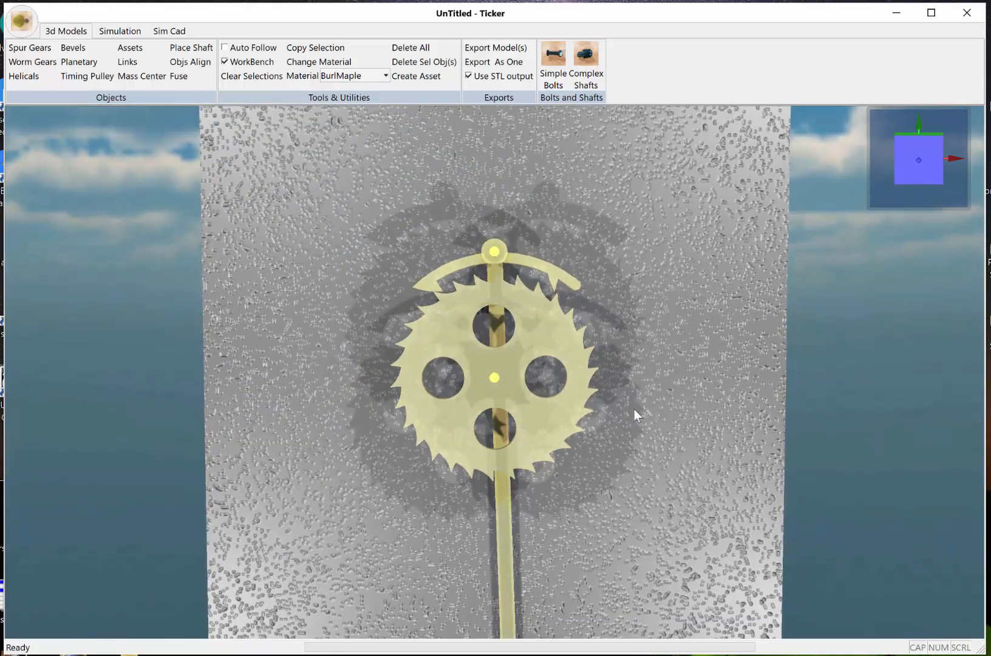
Run the simulation of the escapement with the pendulum attached.
click(124, 32)
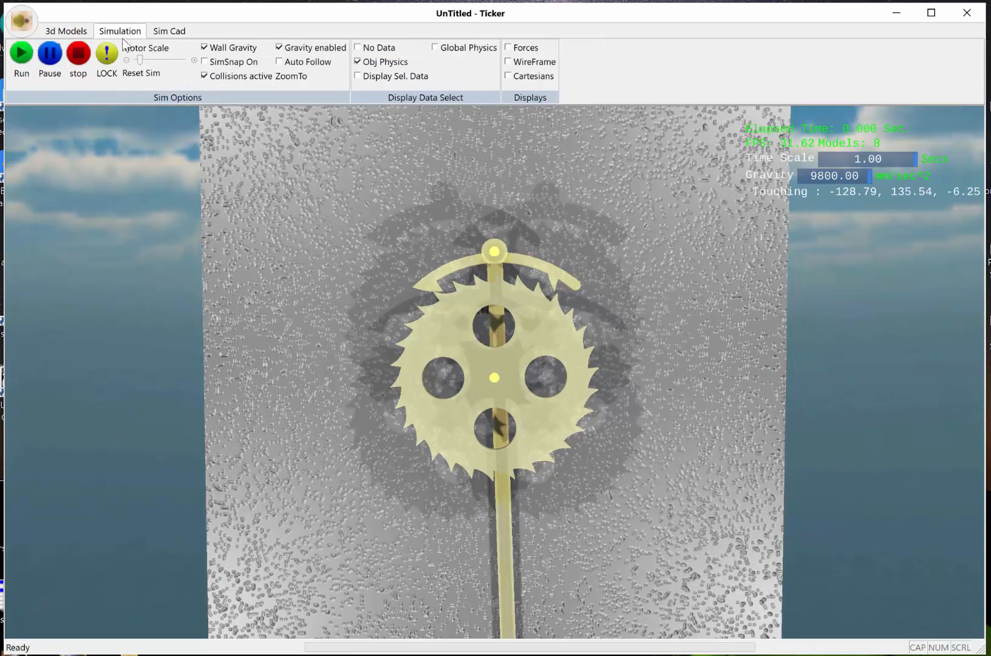
click(21, 54)
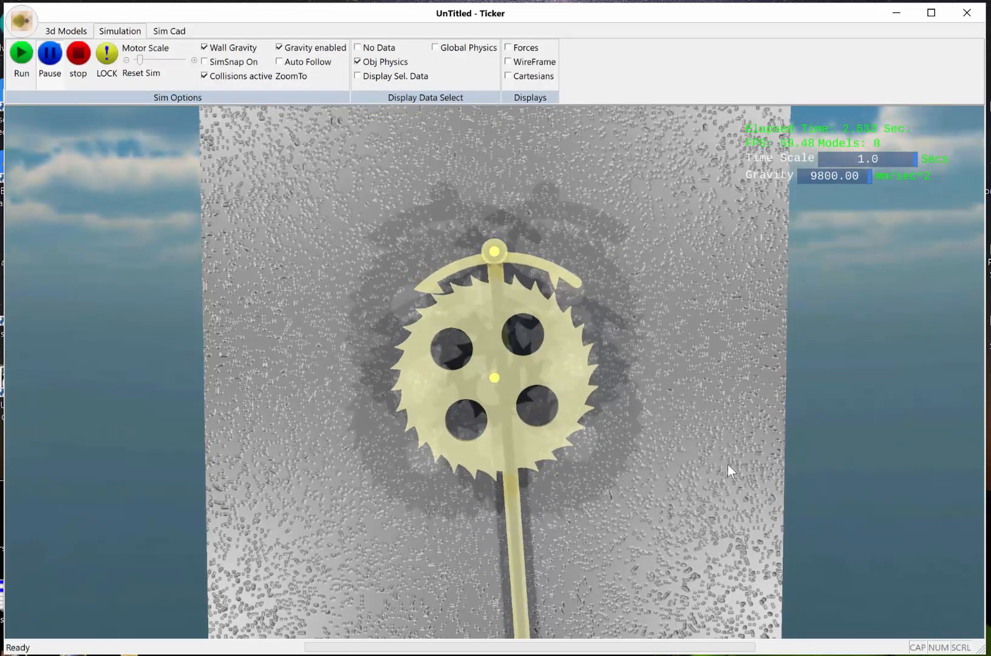
scroll(727, 463, down, 5)
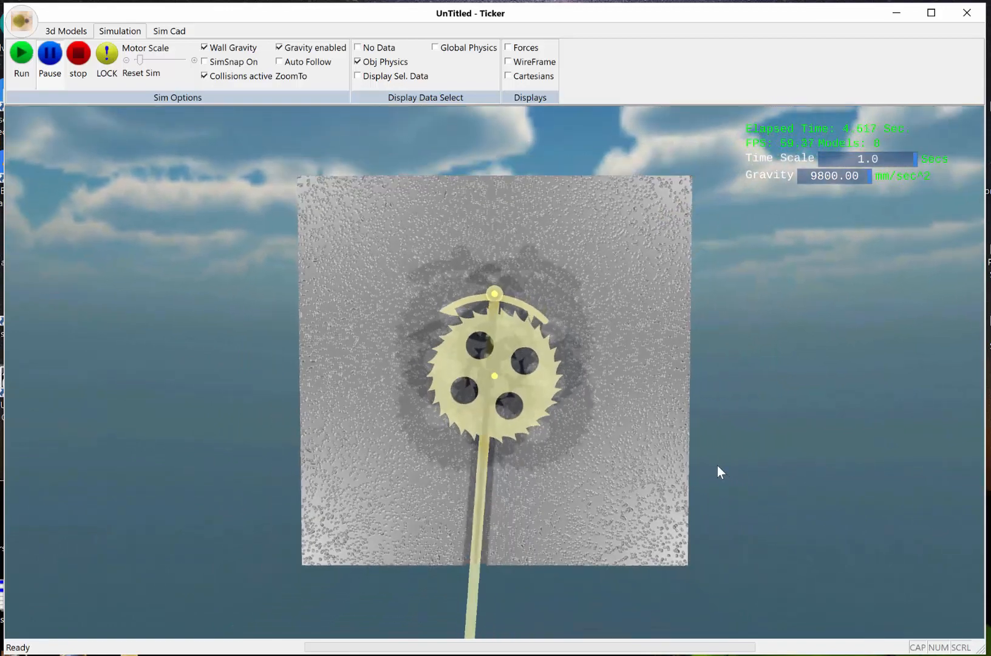
scroll(717, 466, down, 3)
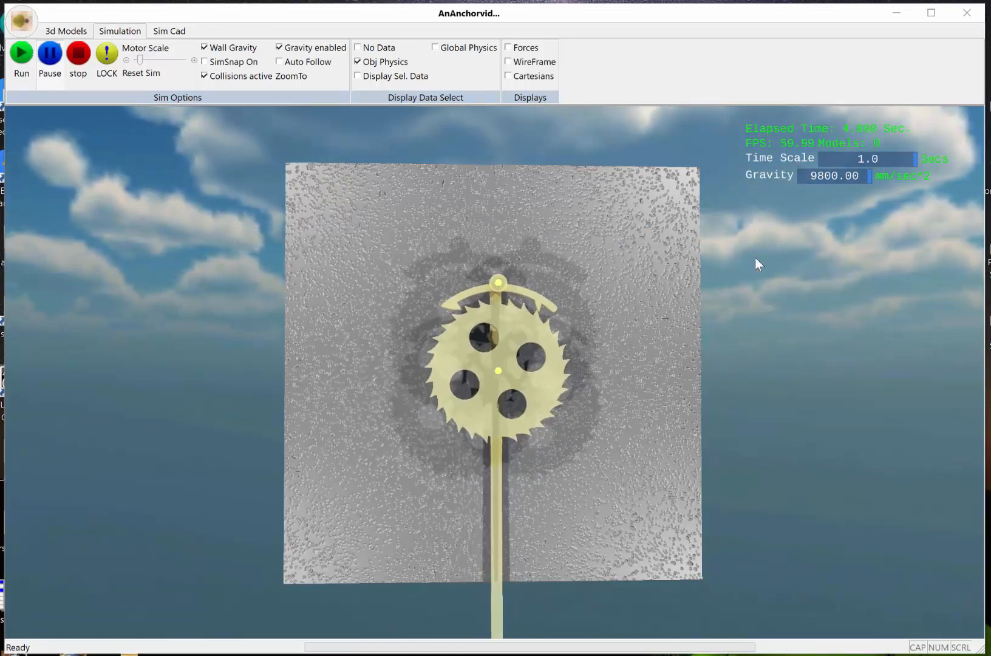
Try a reduced gravity of 7.24 mm/sec² in the running simulation, and restore it to 9800.
drag(869, 177, 812, 176)
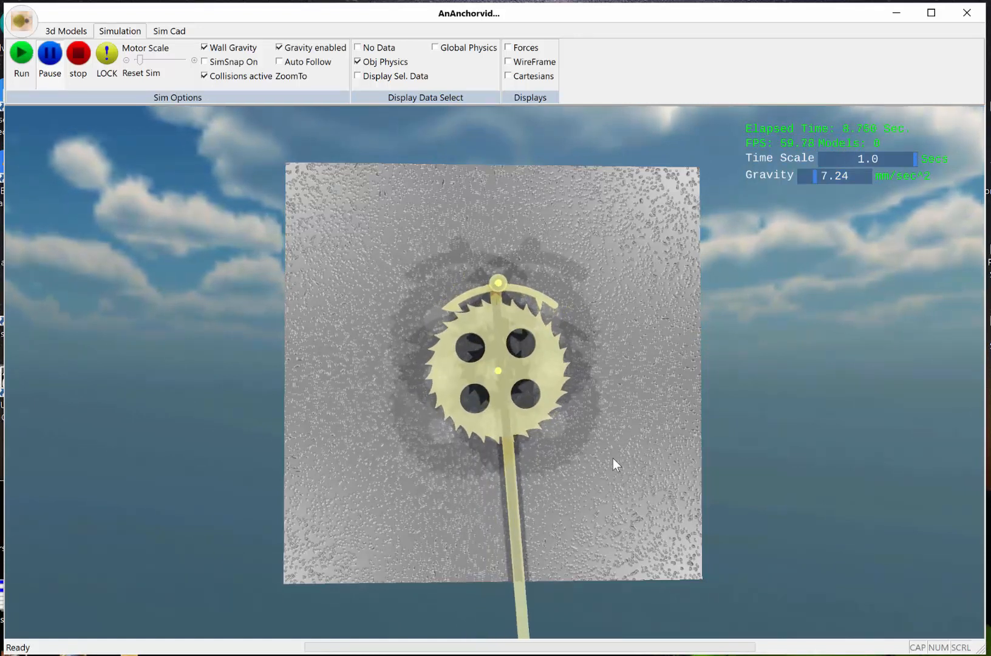
drag(817, 177, 894, 174)
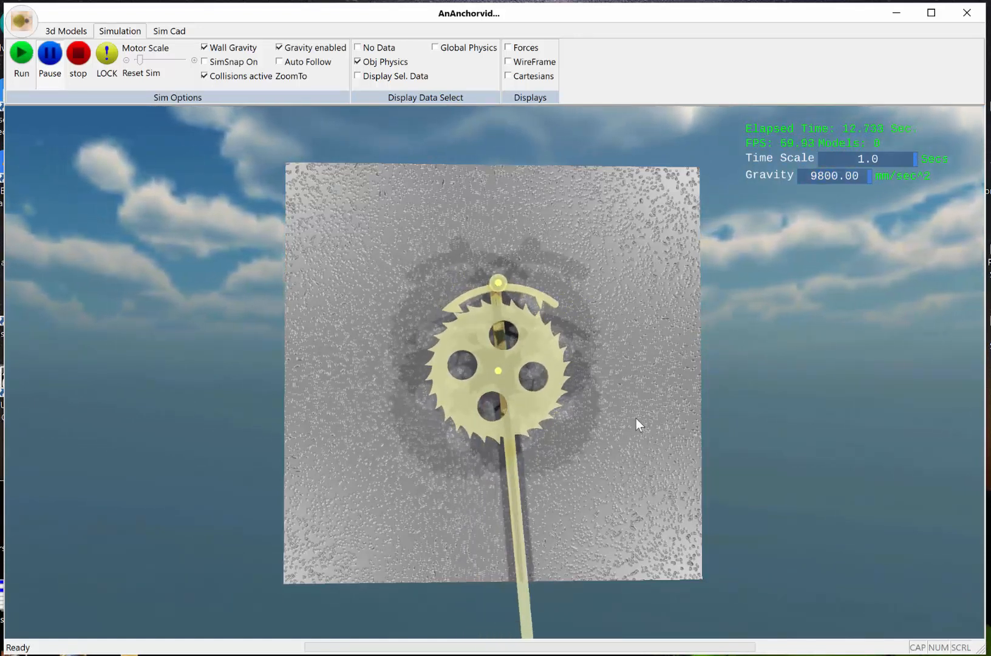
Examine the full length of the swinging pendulum, down to its bob, in the running simulation.
scroll(635, 417, down, 1)
scroll(636, 416, down, 4)
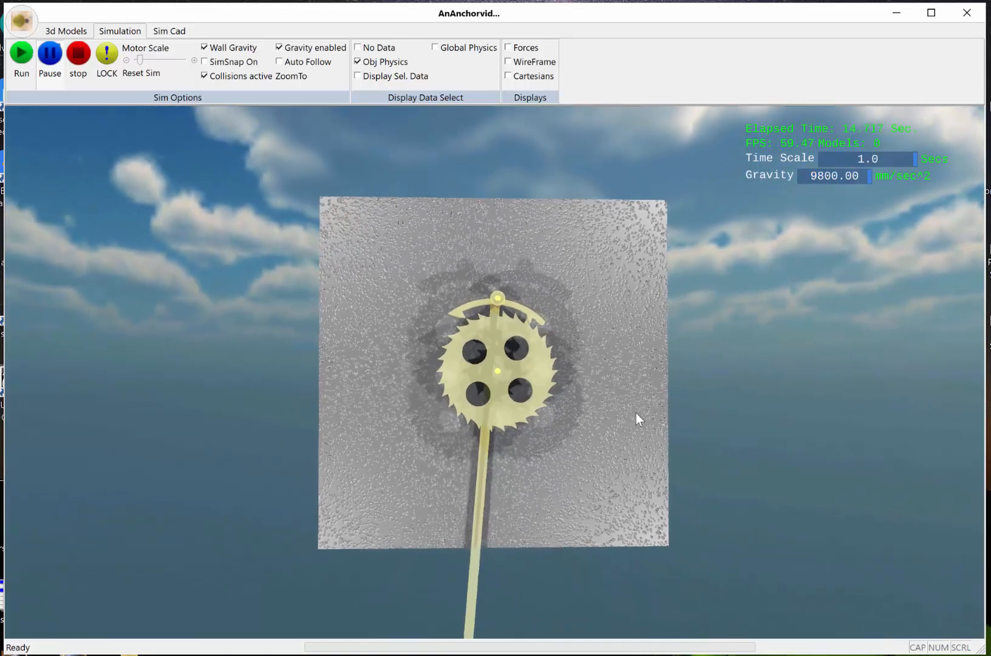
scroll(634, 409, down, 4)
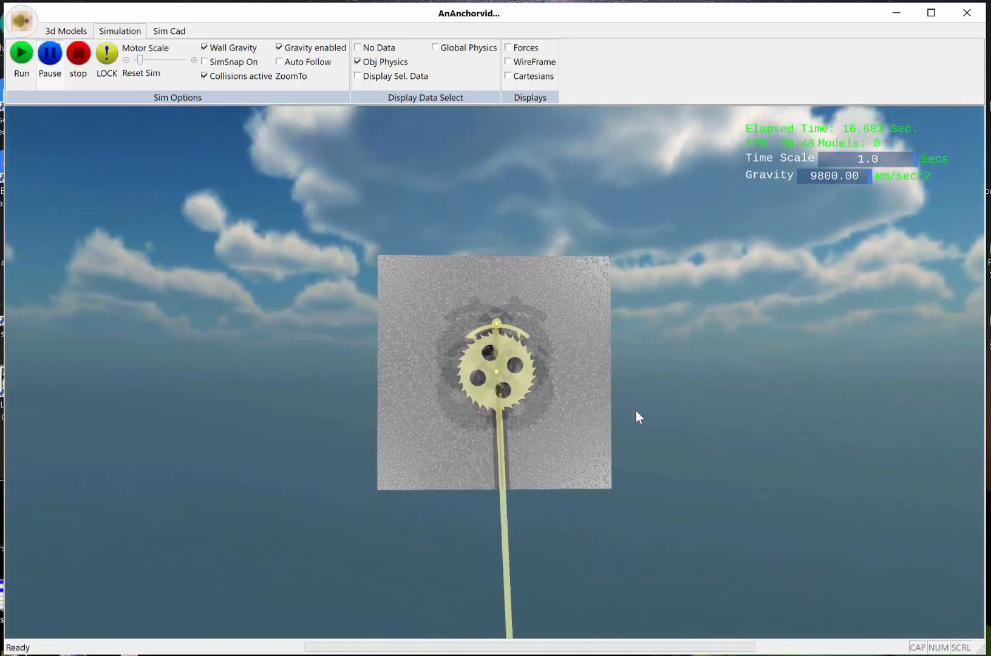
scroll(635, 403, up, 3)
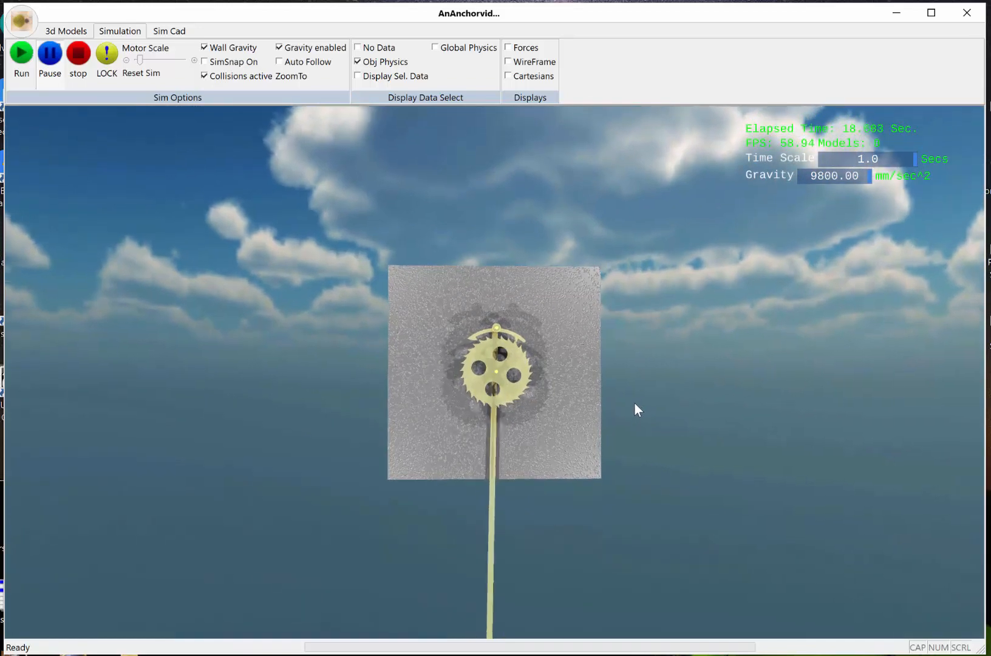
scroll(636, 394, down, 3)
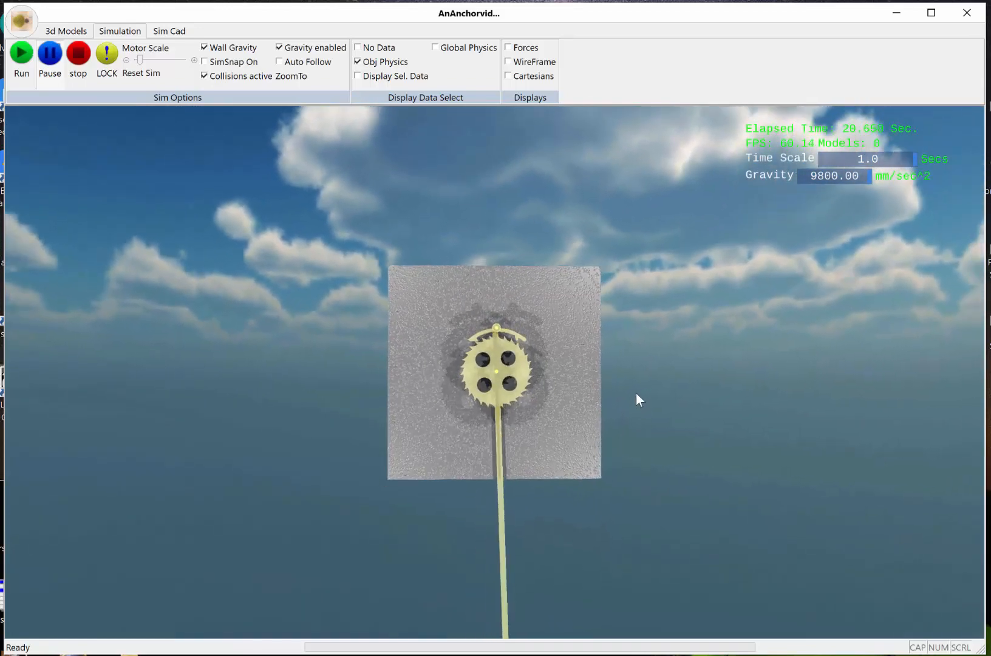
scroll(639, 408, down, 2)
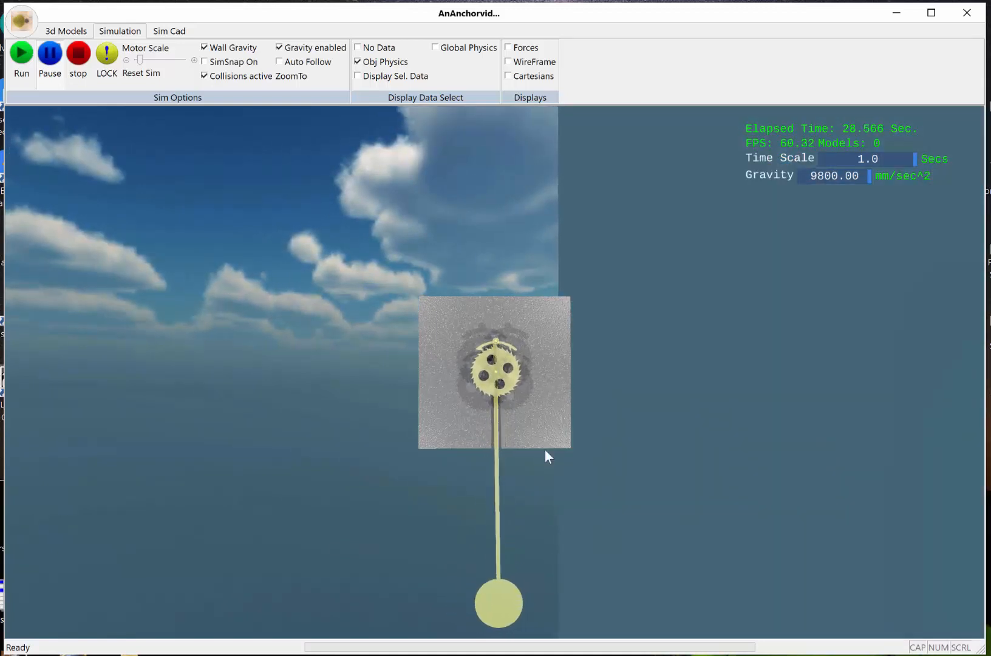
Stop the simulation and place a mass center on the pendulum's bob with a mass of 1.02.
click(77, 55)
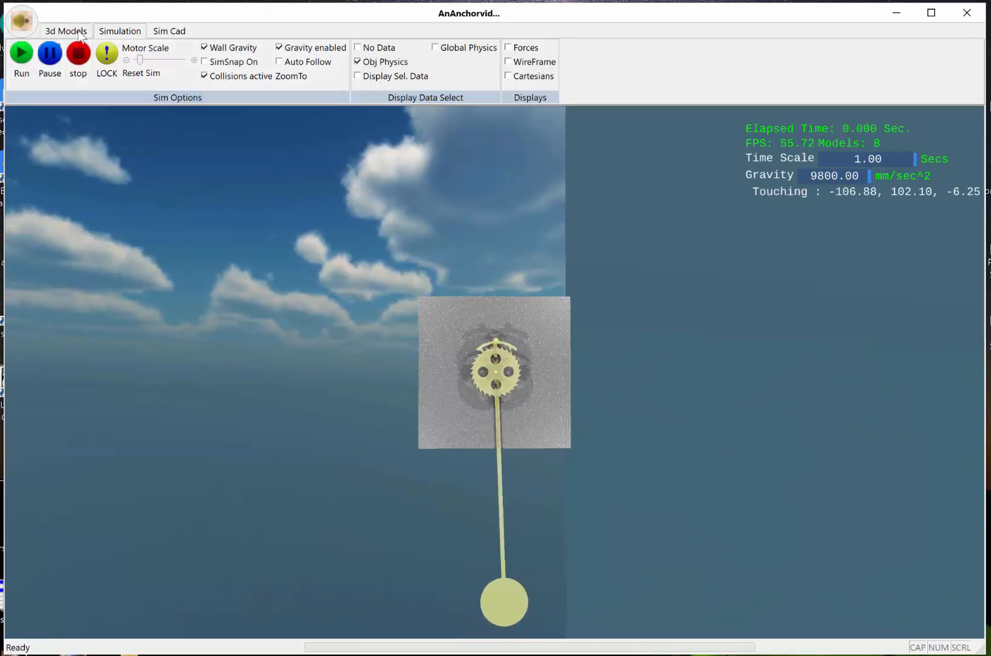
click(79, 32)
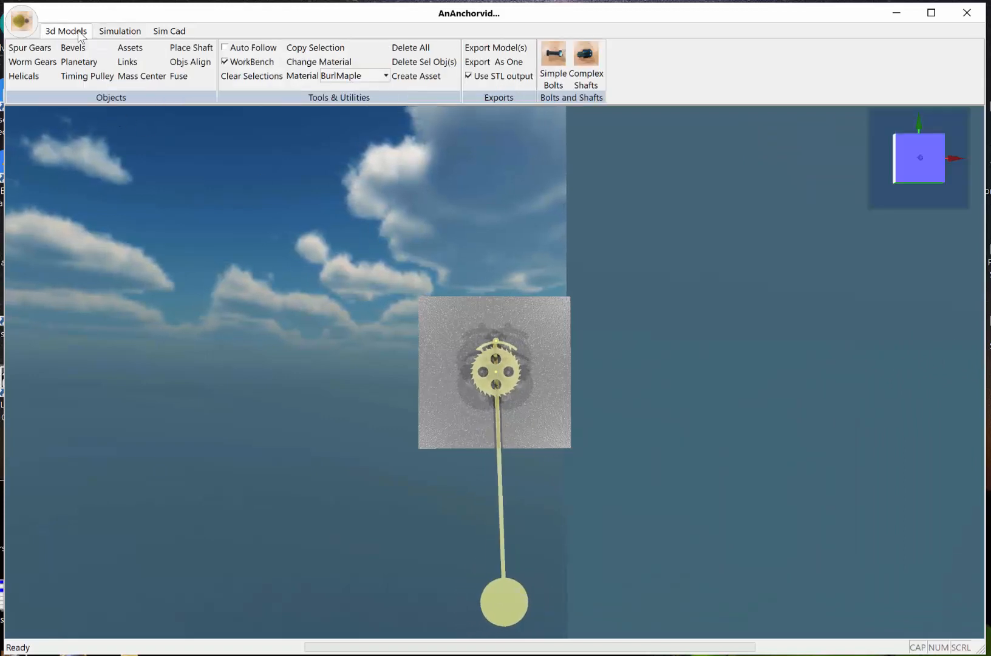
click(139, 77)
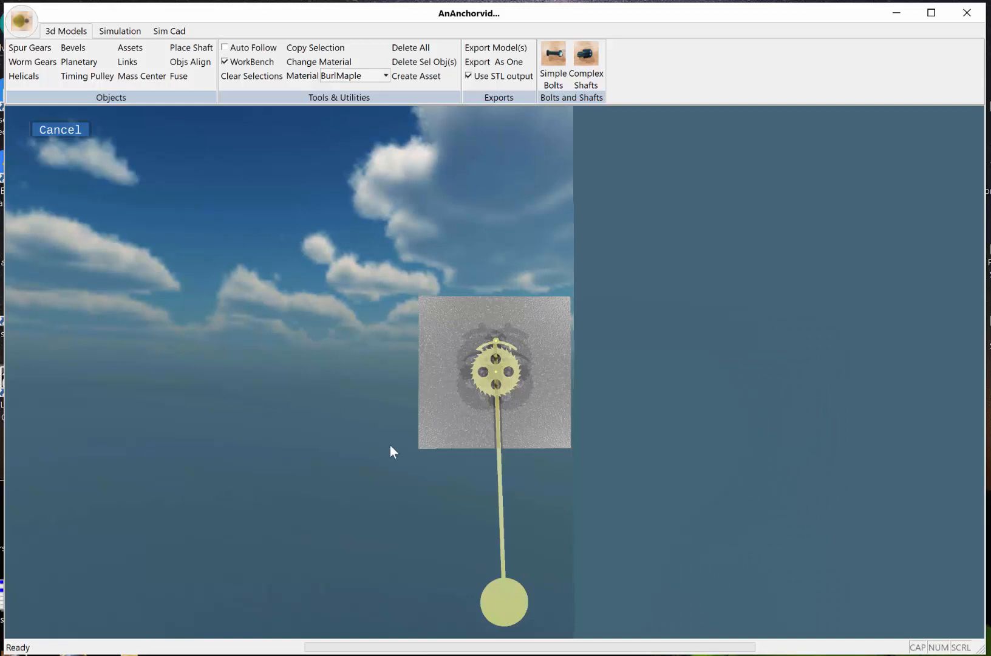
click(506, 603)
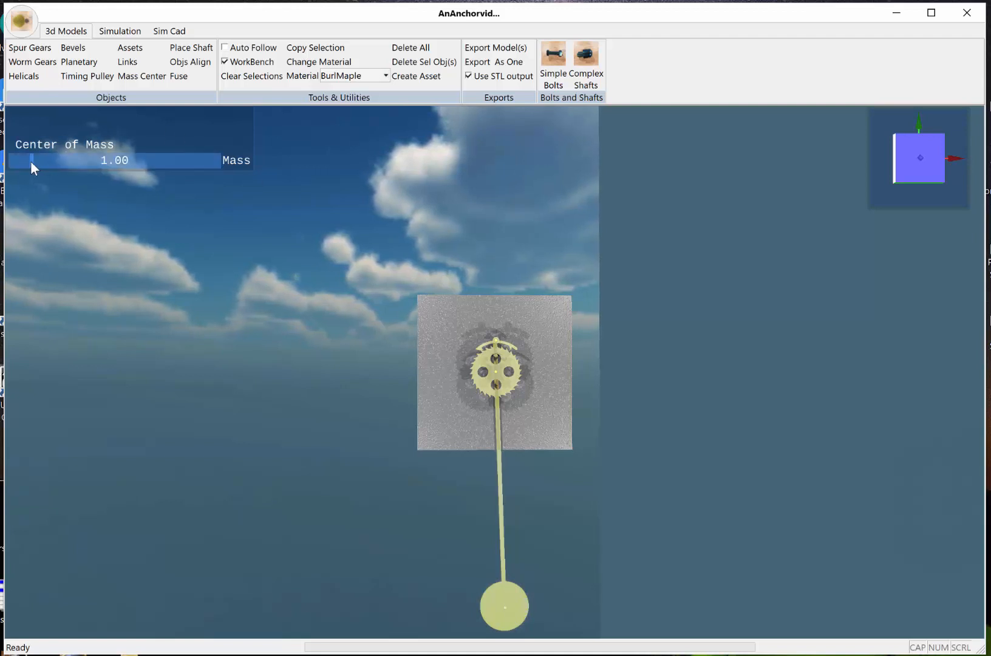
mouse_move(31, 161)
mouse_down()
mouse_move(68, 158)
mouse_move(33, 160)
mouse_up()
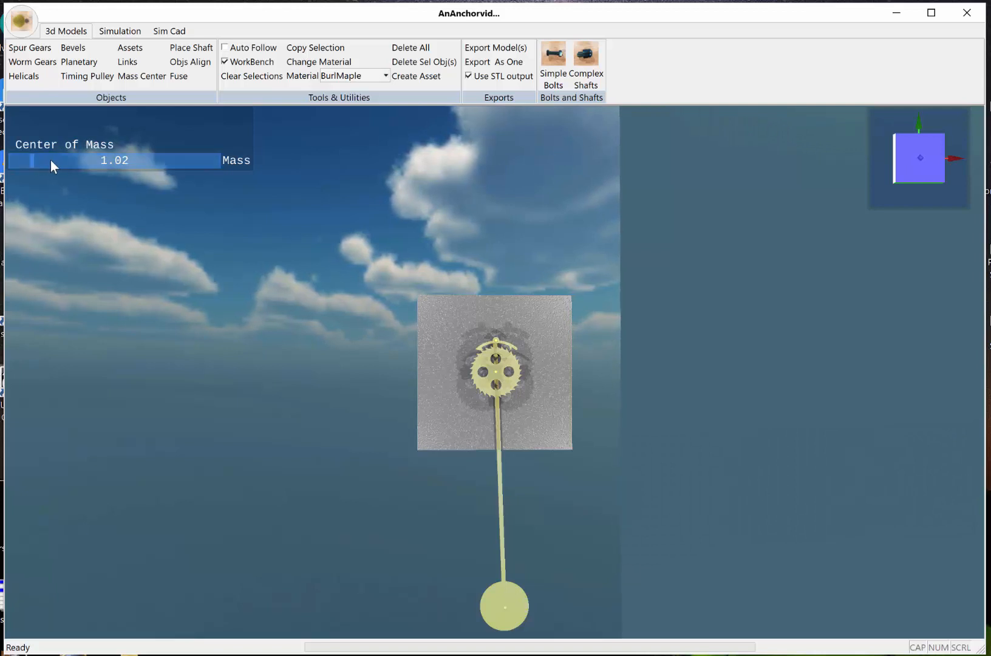
Run the simulation with the weighted pendulum bob, and stop it after watching the swing.
click(119, 32)
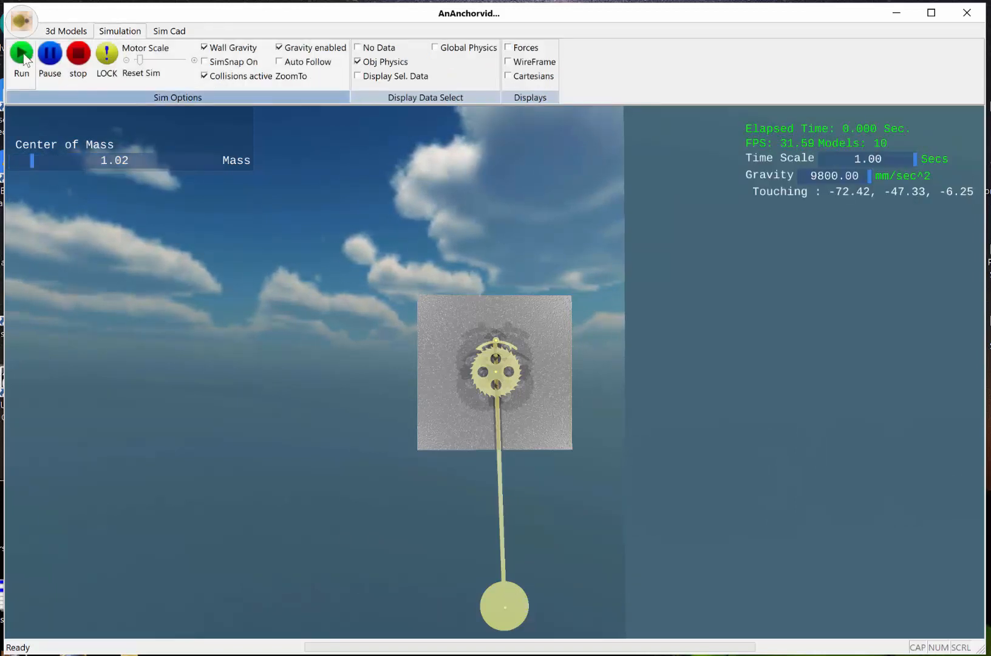
click(21, 53)
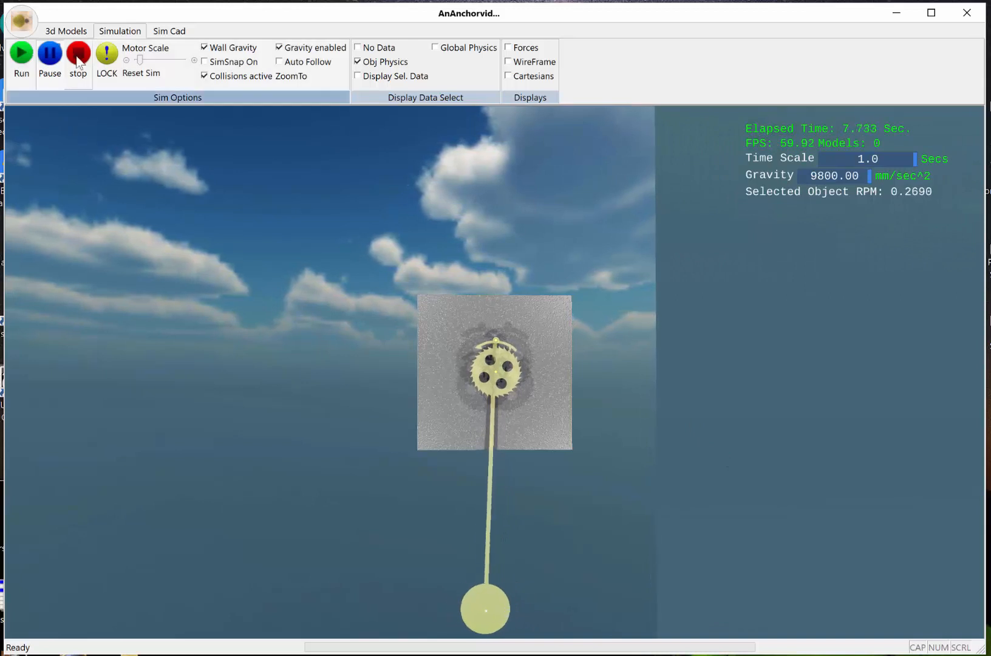
click(141, 71)
Turn on the pendulum's orientation lock and rerun the simulation.
click(511, 593)
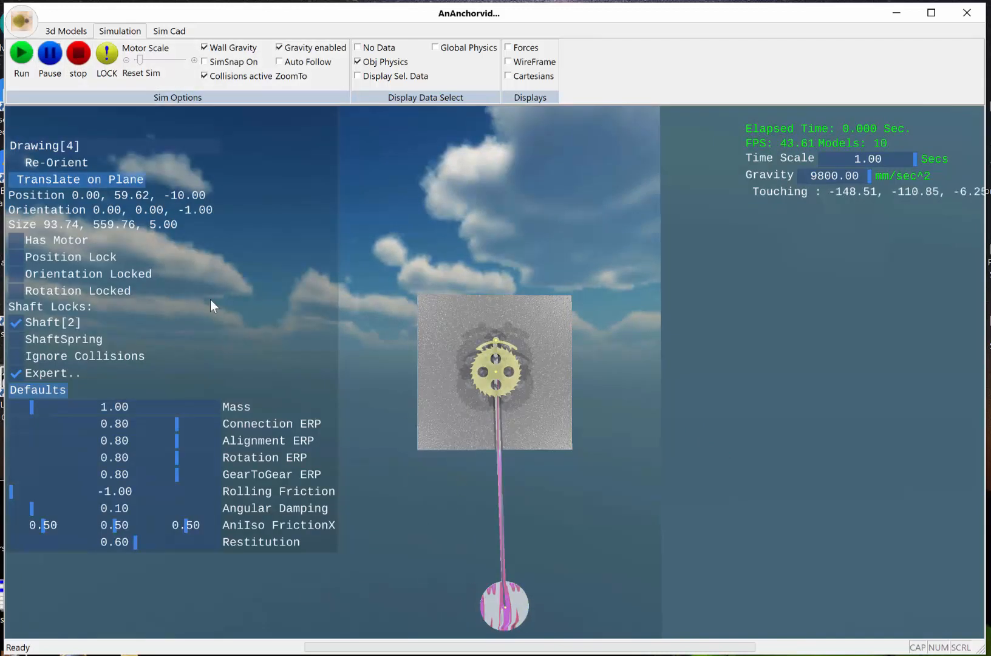
click(17, 274)
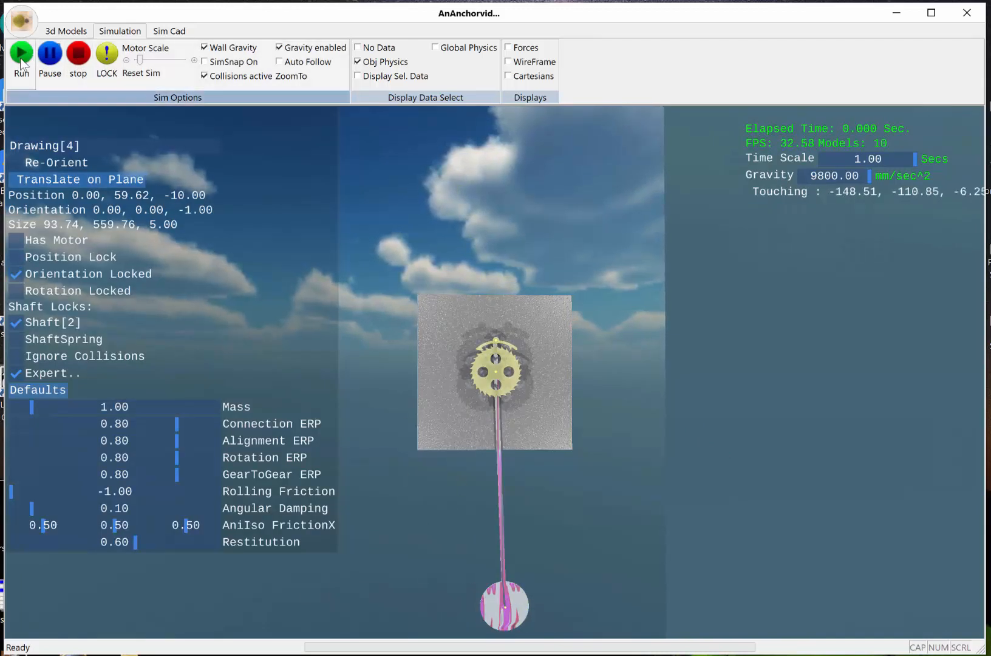
click(21, 57)
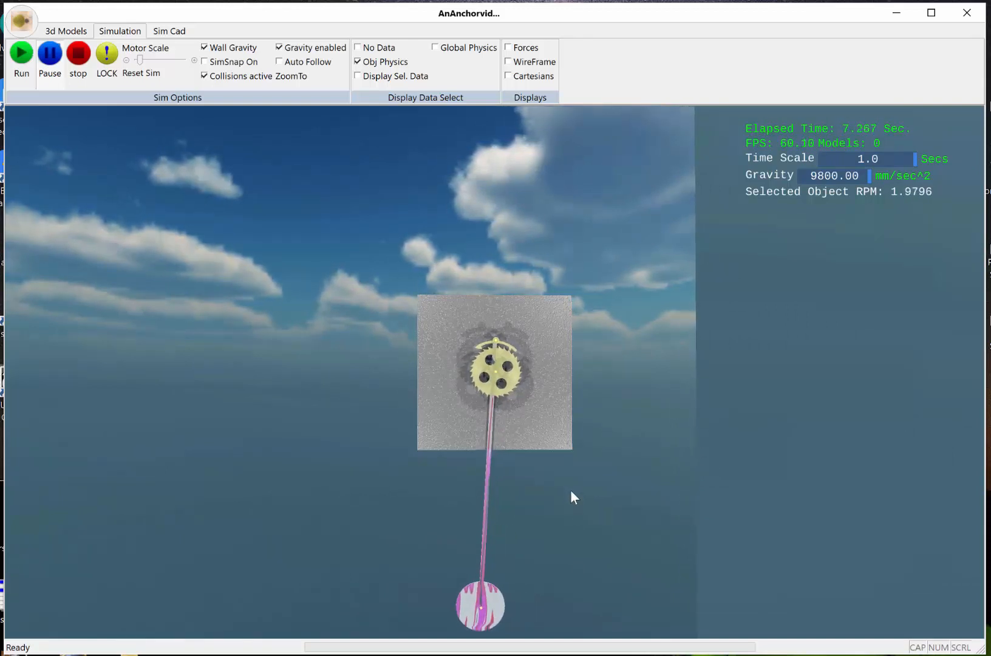
Try a reduced gravity of 5.62 mm/sec² in the running simulation, and restore it to 9800.
drag(870, 175, 813, 174)
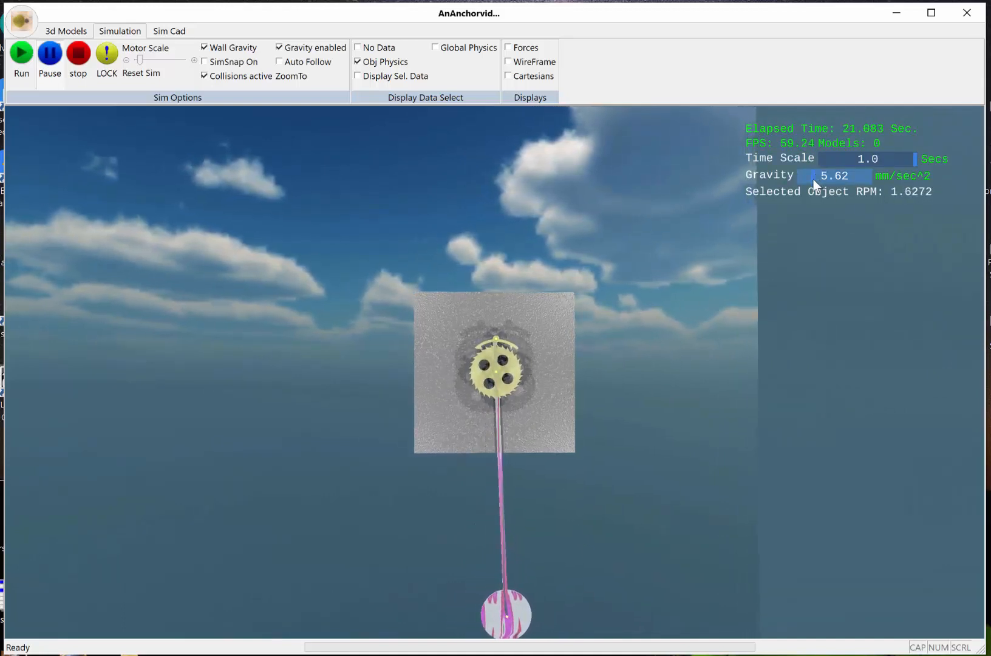
drag(812, 177, 891, 179)
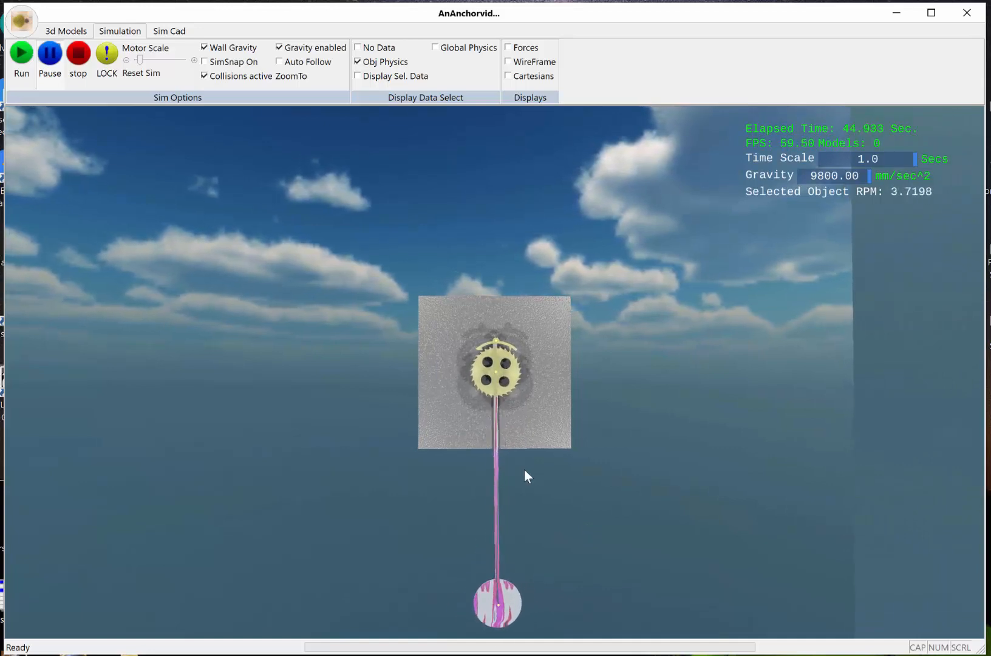
Examine how the pallet engages the escape wheel's teeth in the running simulation, close up and from slightly different angles.
scroll(528, 407, up, 6)
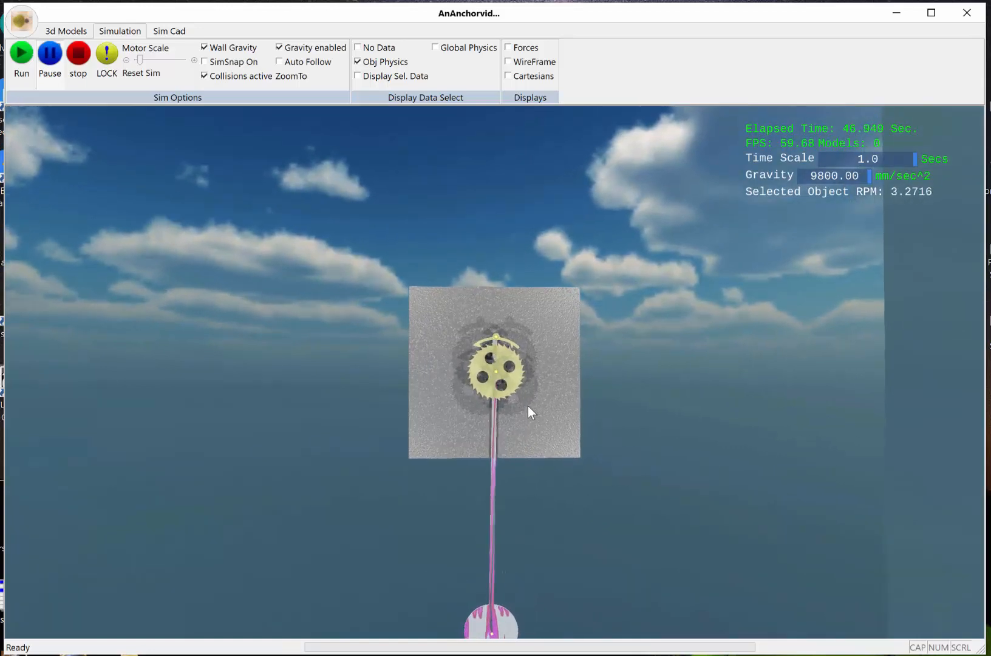
scroll(527, 401, up, 8)
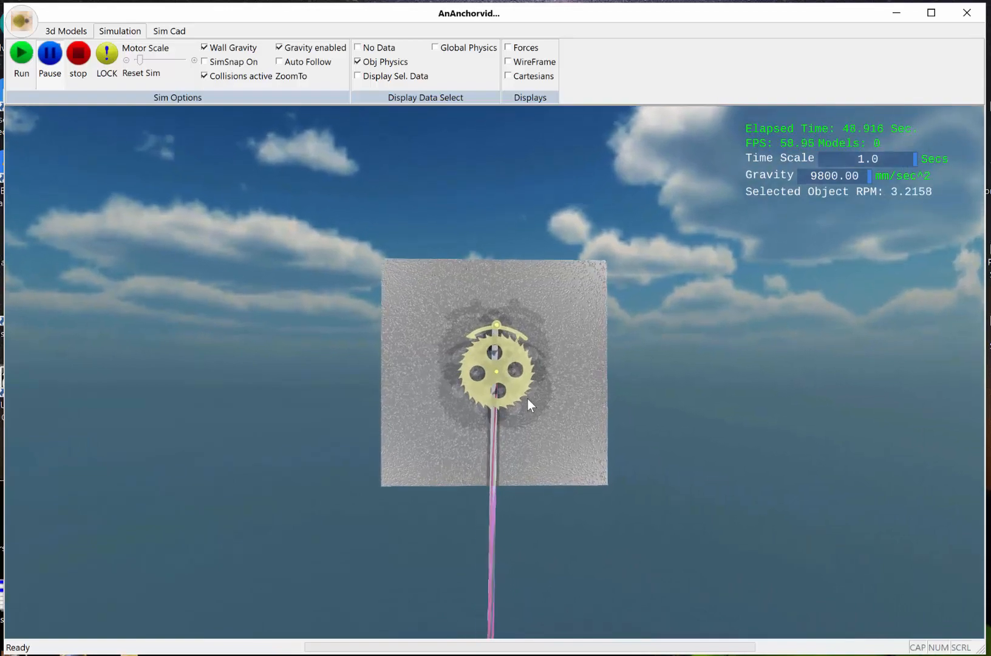
scroll(527, 398, up, 2)
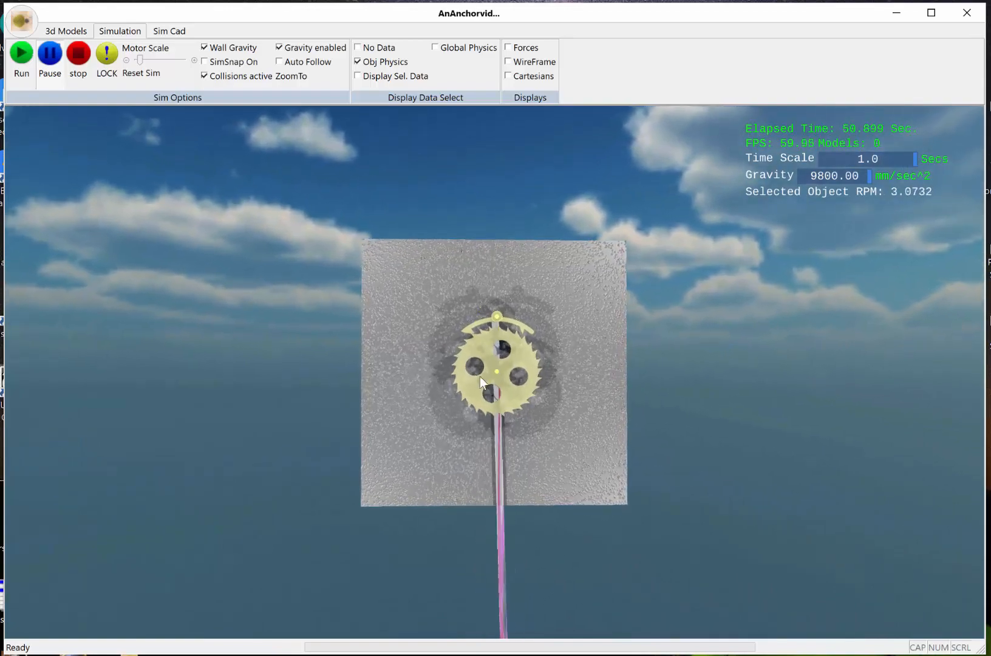
middle_drag(669, 440, 690, 442)
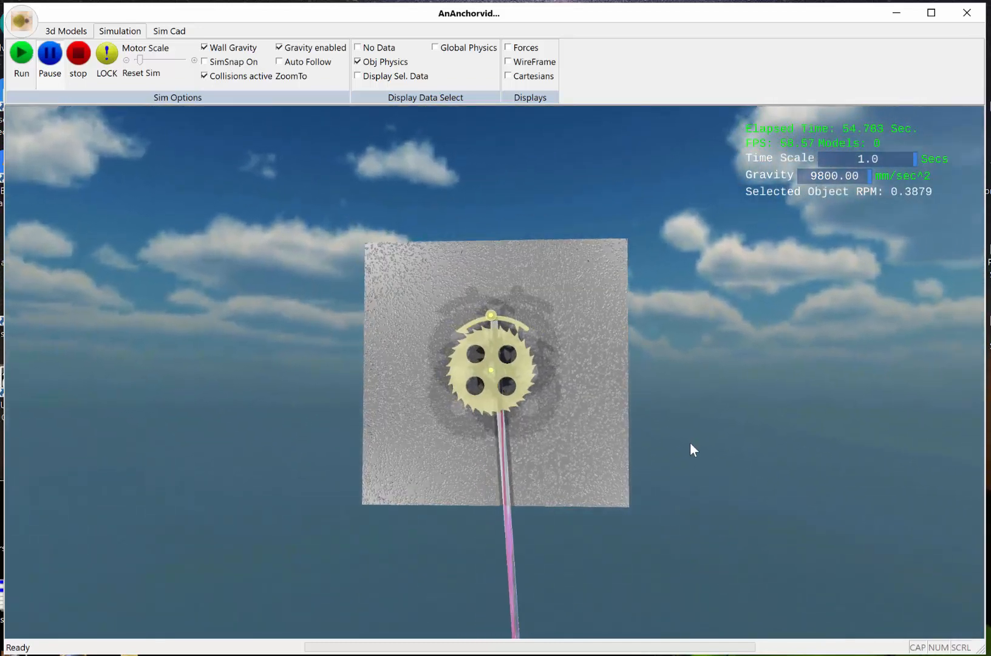
scroll(563, 407, down, 1)
scroll(564, 408, down, 4)
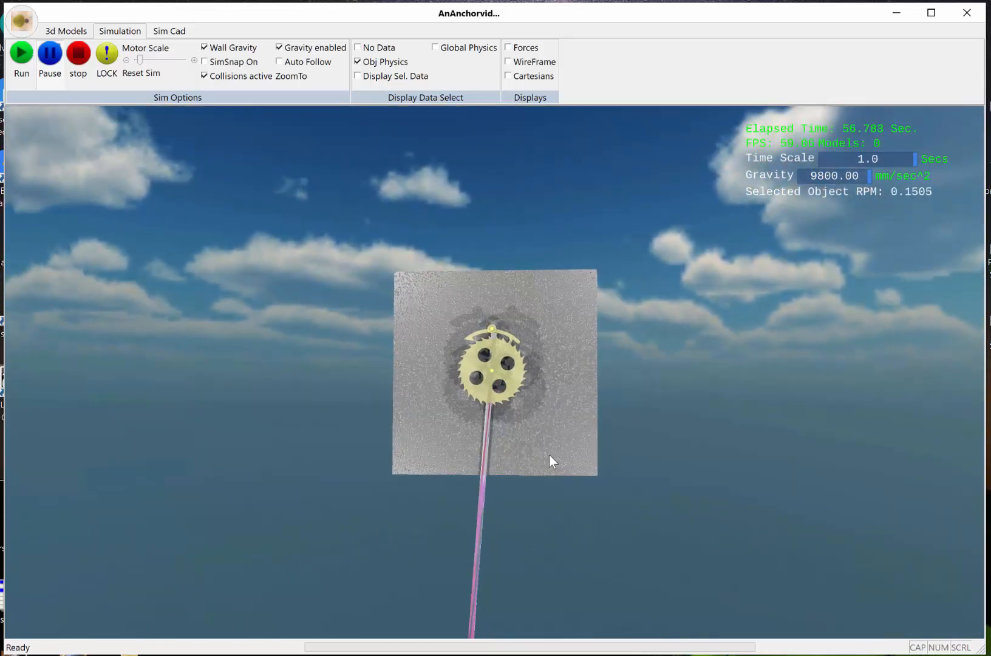
middle_drag(548, 456, 561, 448)
scroll(548, 408, up, 5)
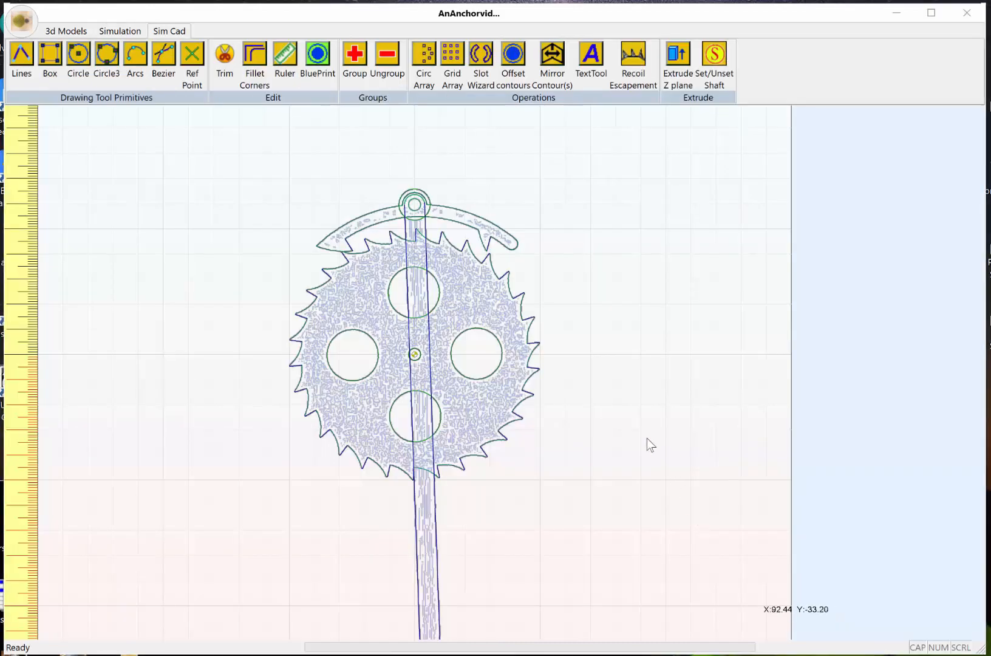
Check the diameter and center coordinates of the pallet's shaft hole circle in the 2D drawing.
click(475, 206)
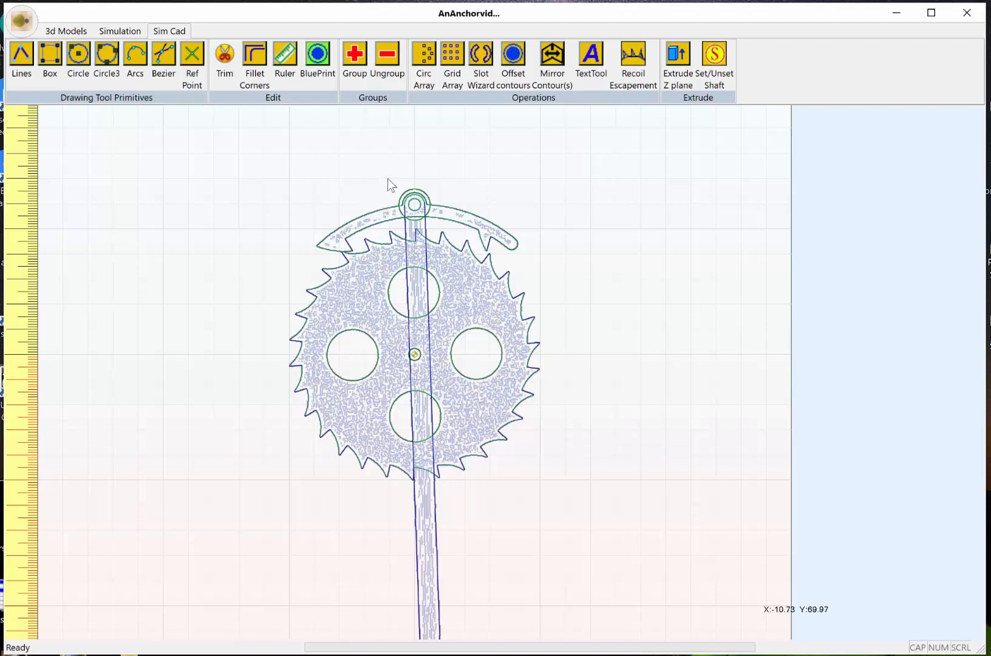
scroll(388, 180, up, 3)
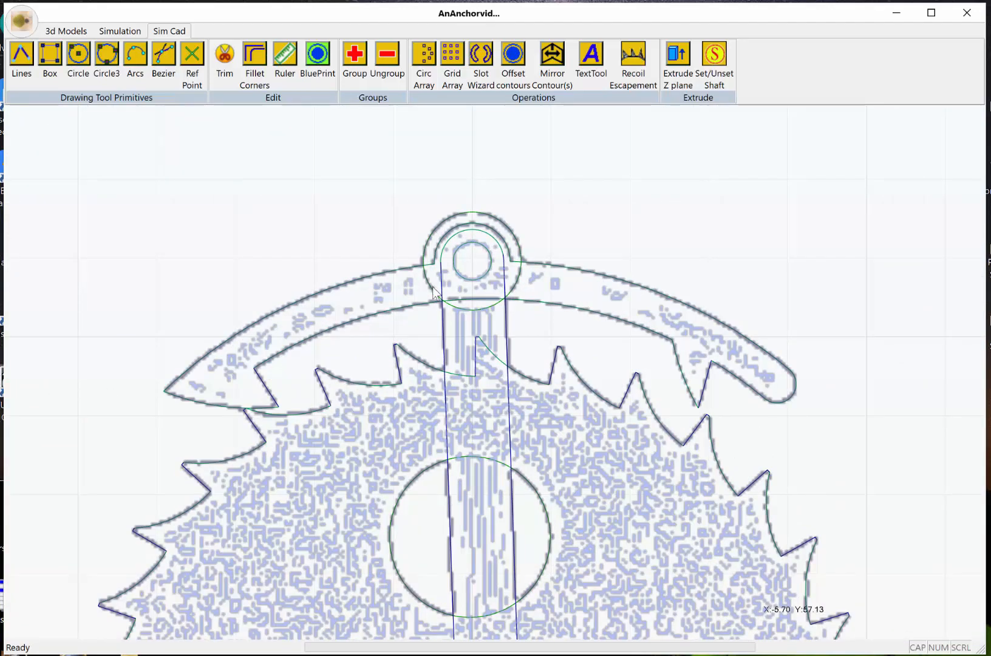
scroll(433, 292, down, 3)
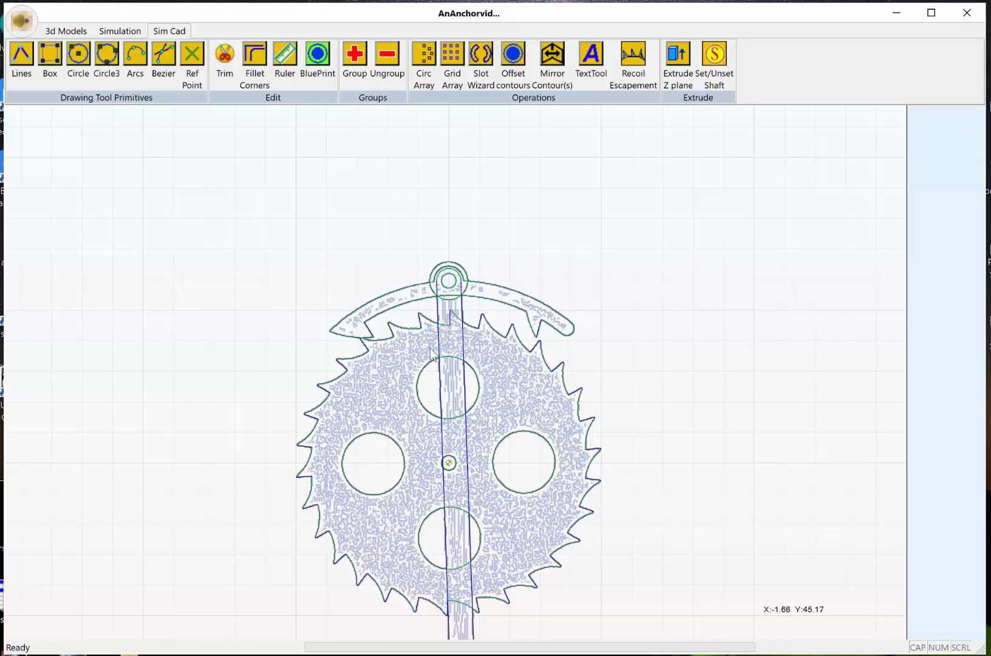
scroll(424, 296, up, 2)
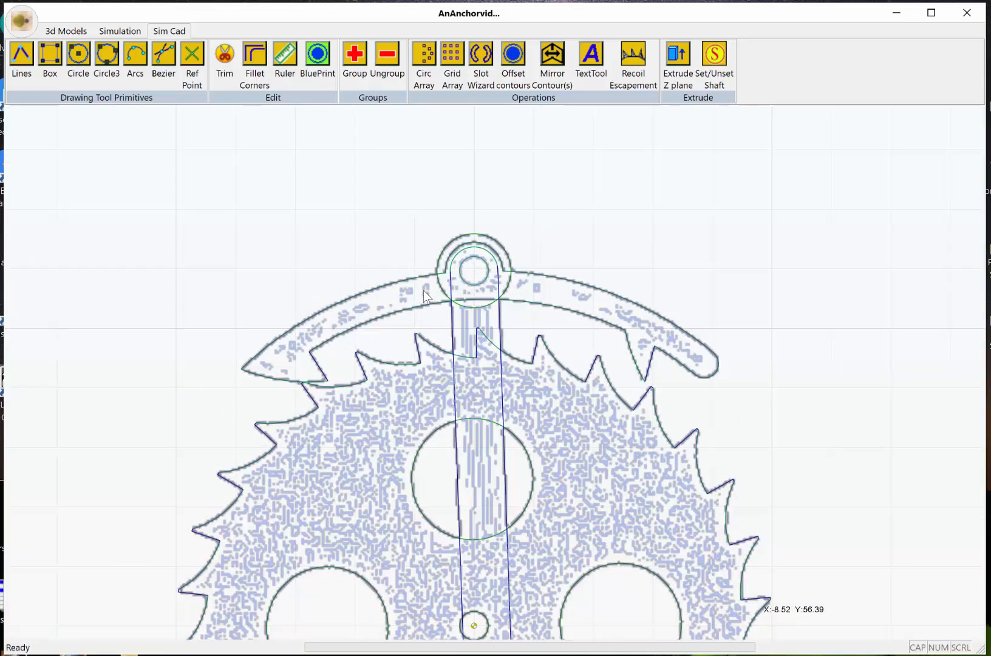
click(475, 286)
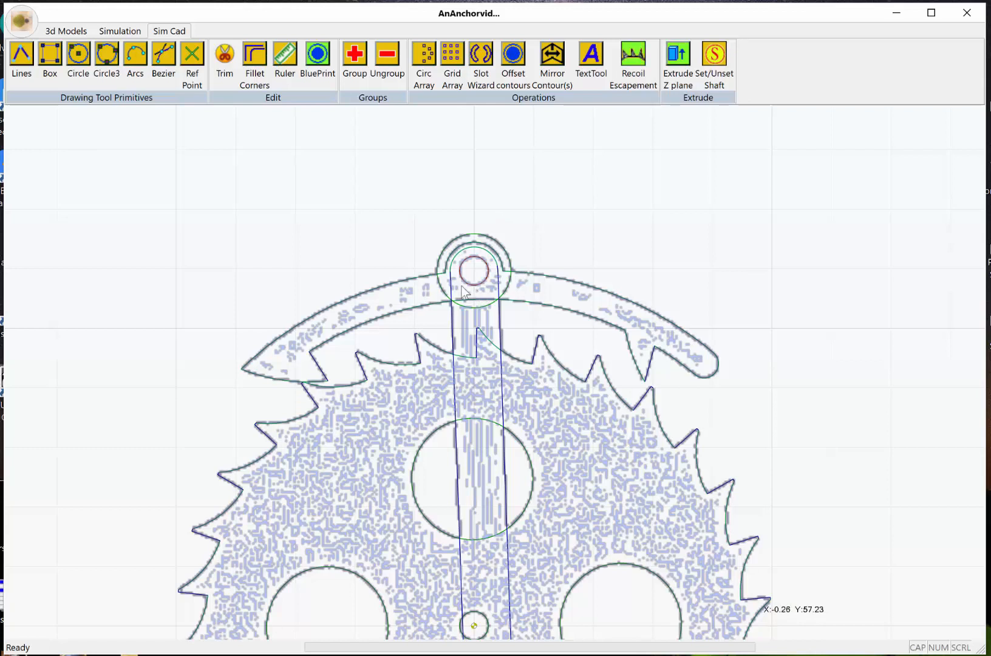
click(79, 56)
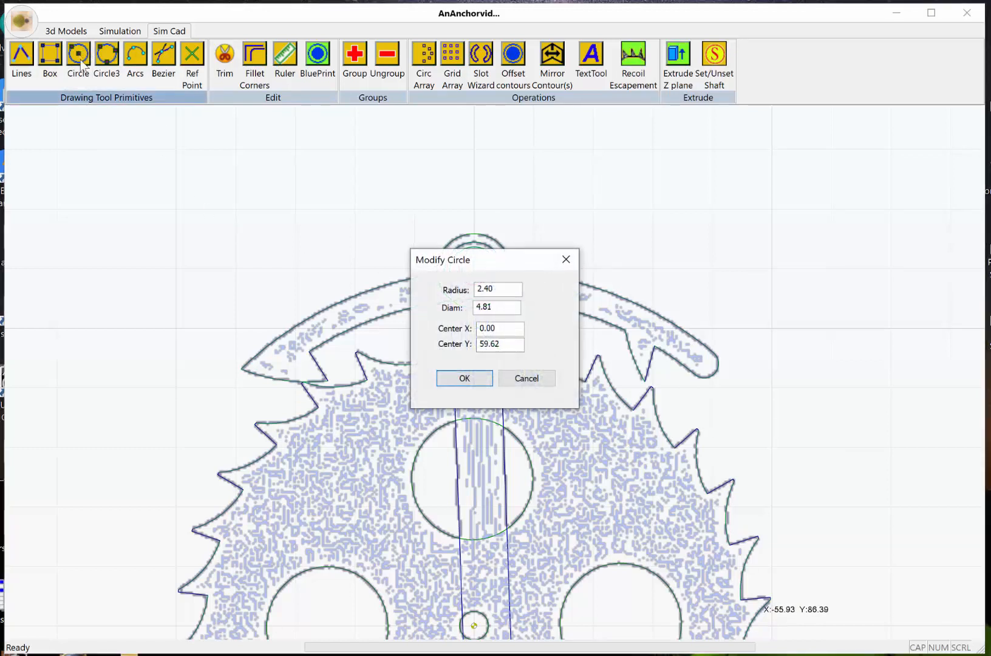
drag(514, 264, 638, 174)
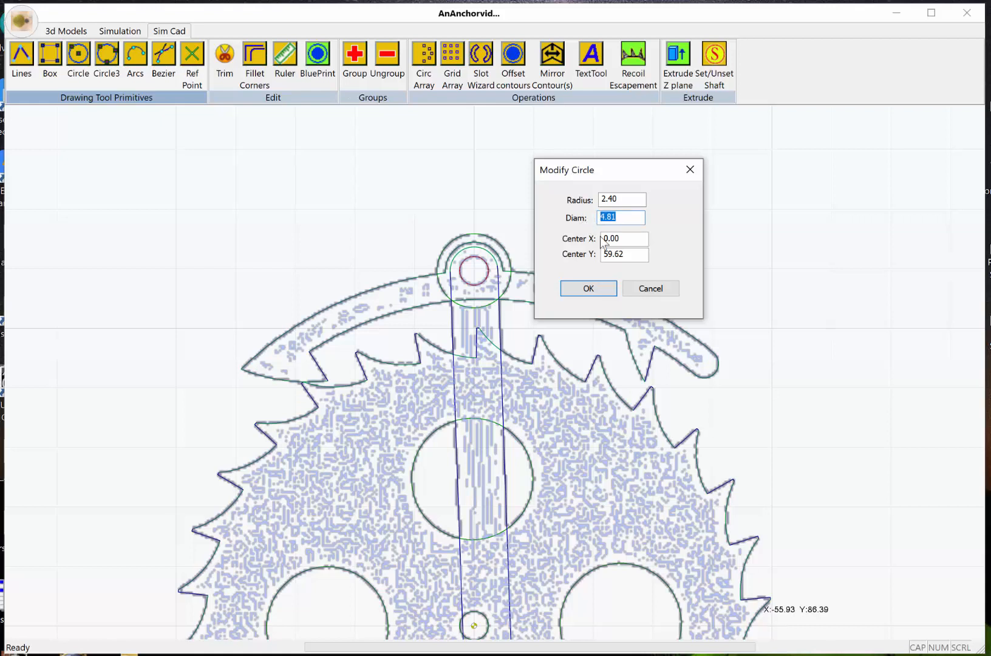
click(601, 289)
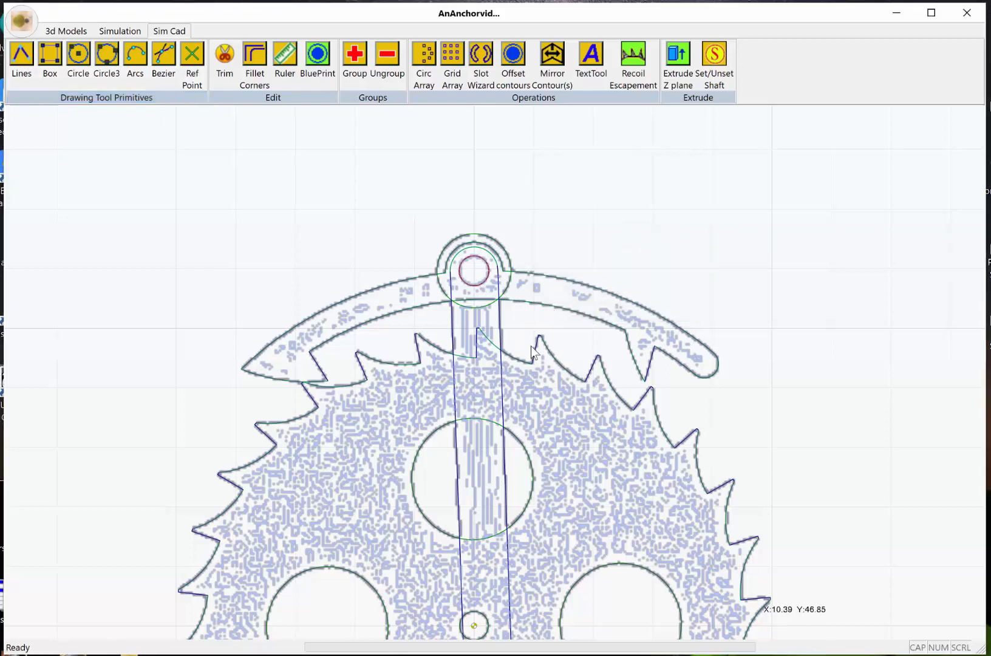
Check the diameter and center coordinates of the escape wheel's central shaft hole circle.
scroll(530, 346, down, 7)
mouse_move(559, 424)
middle_down()
mouse_move(567, 302)
mouse_move(572, 336)
middle_up()
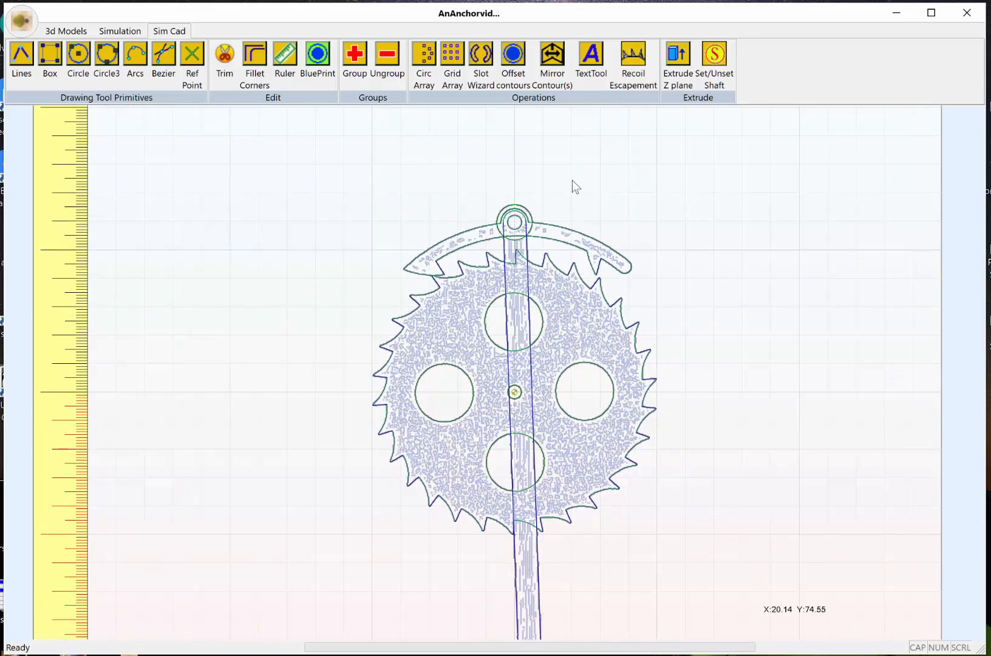
click(79, 57)
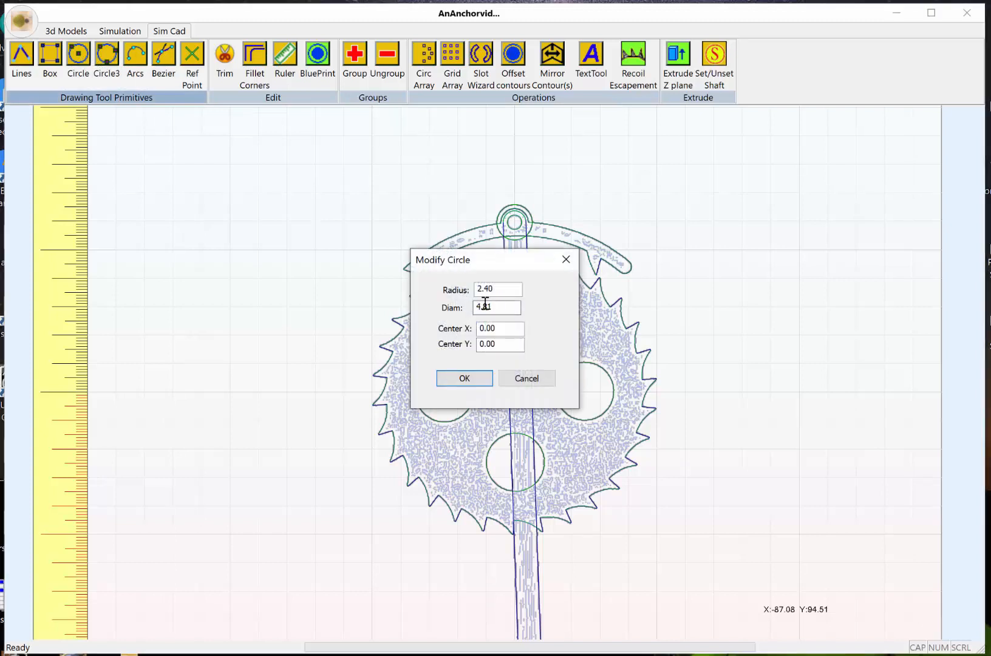
click(565, 262)
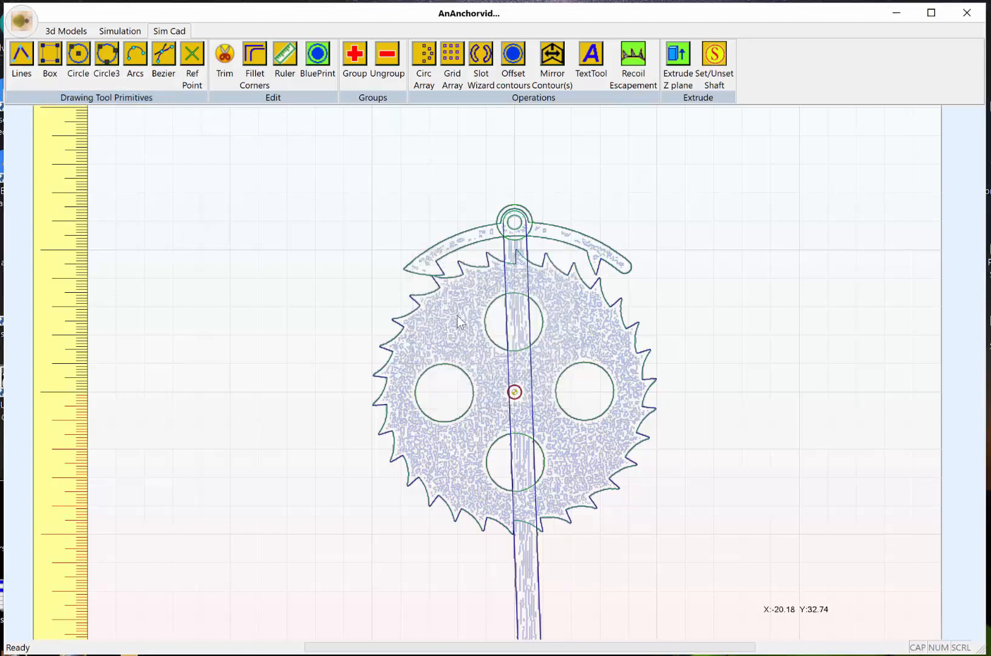
Turn off the blueprint overlay of the 3D models in the drawing and clear the selection of the pallet's contour.
scroll(601, 358, down, 1)
scroll(634, 324, up, 3)
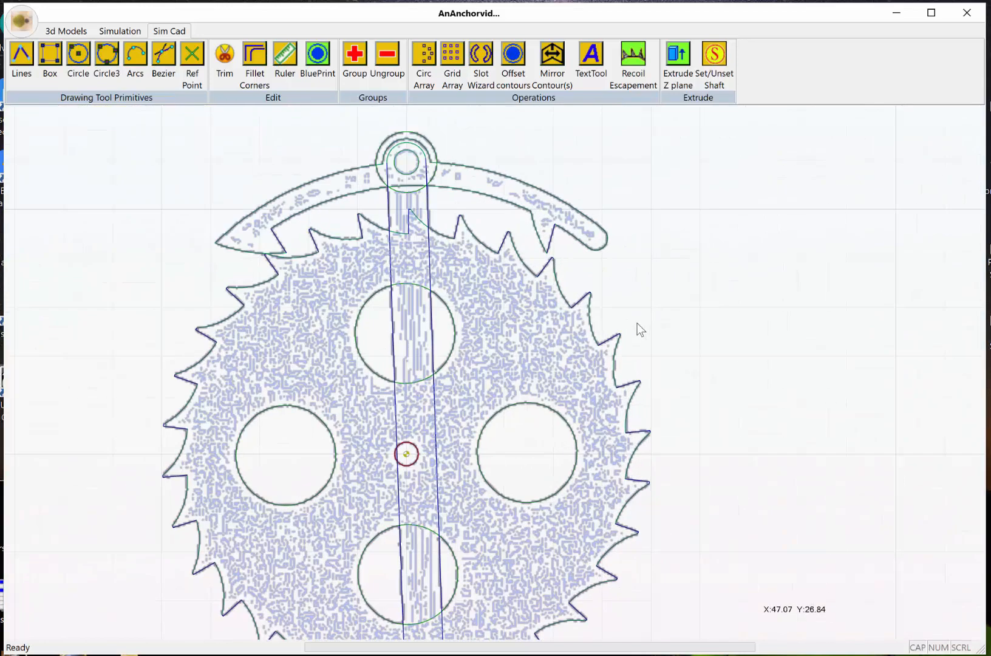
middle_drag(648, 316, 753, 316)
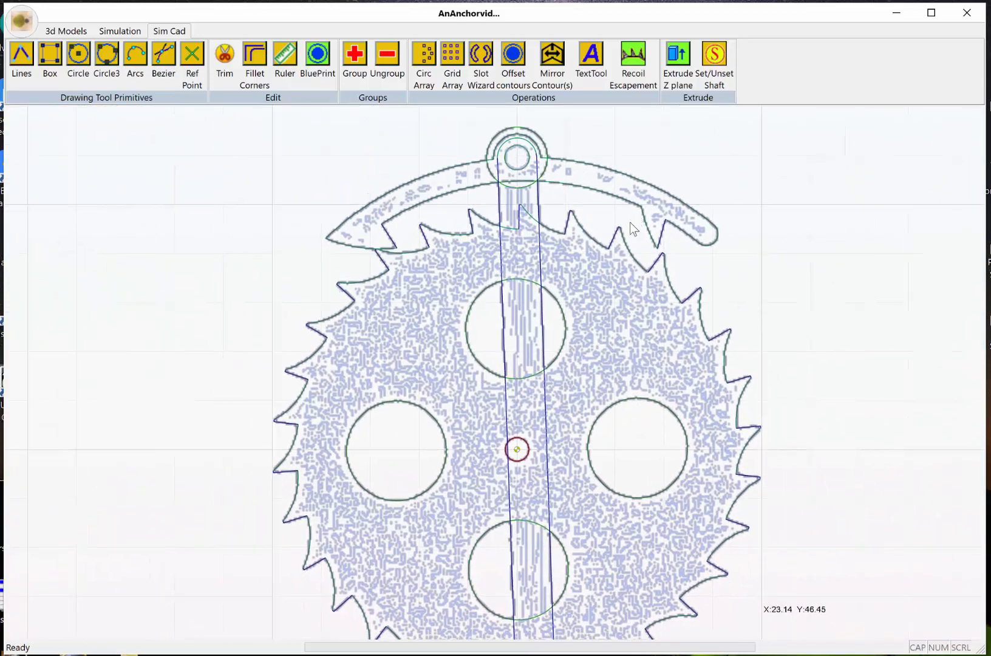
middle_drag(630, 223, 622, 238)
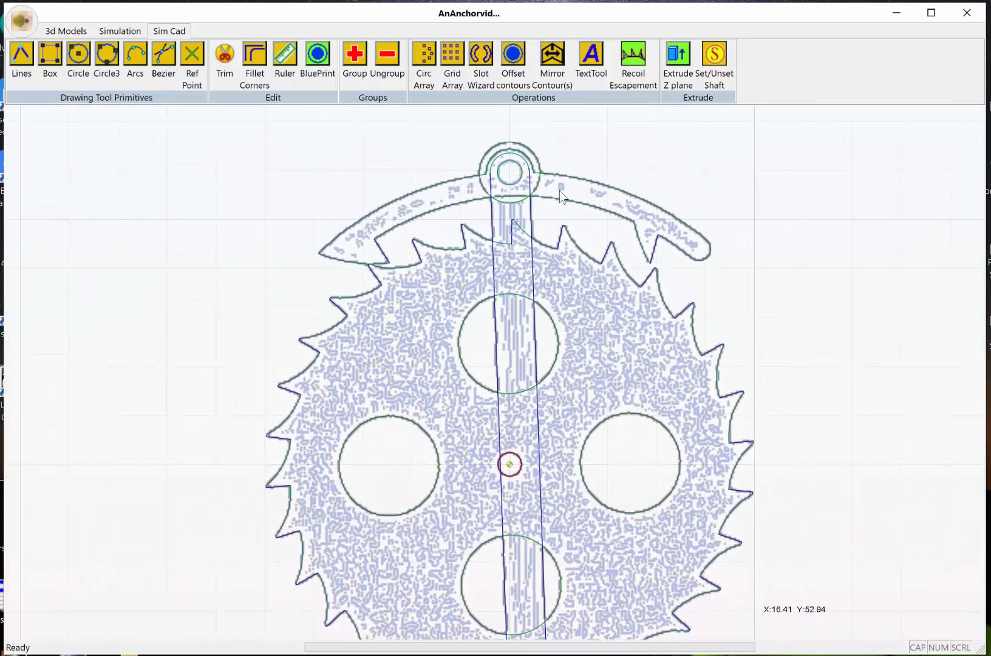
click(317, 54)
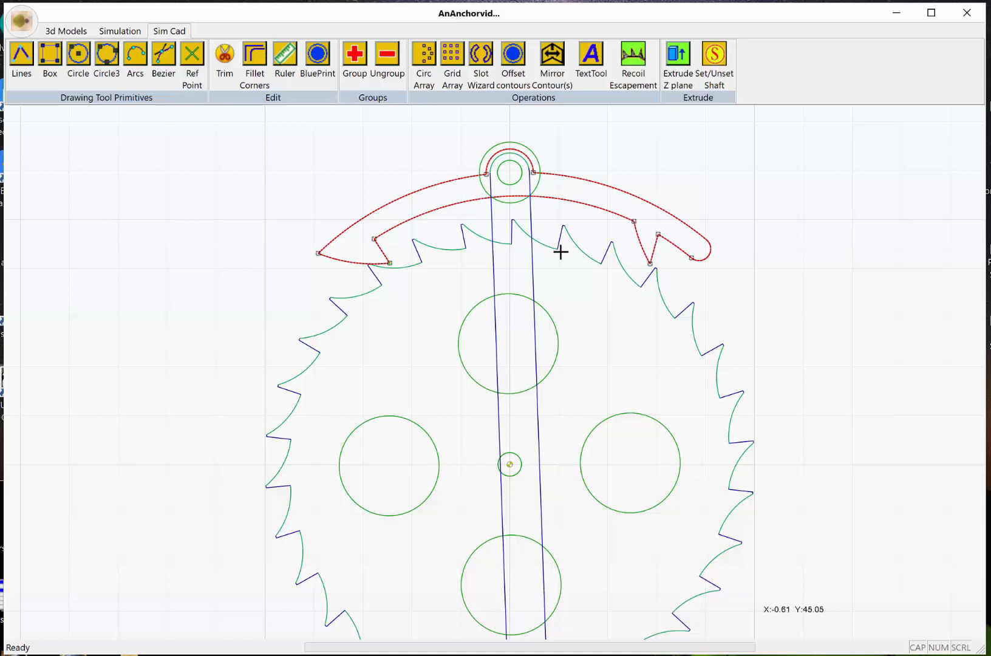
scroll(562, 292, down, 2)
click(453, 156)
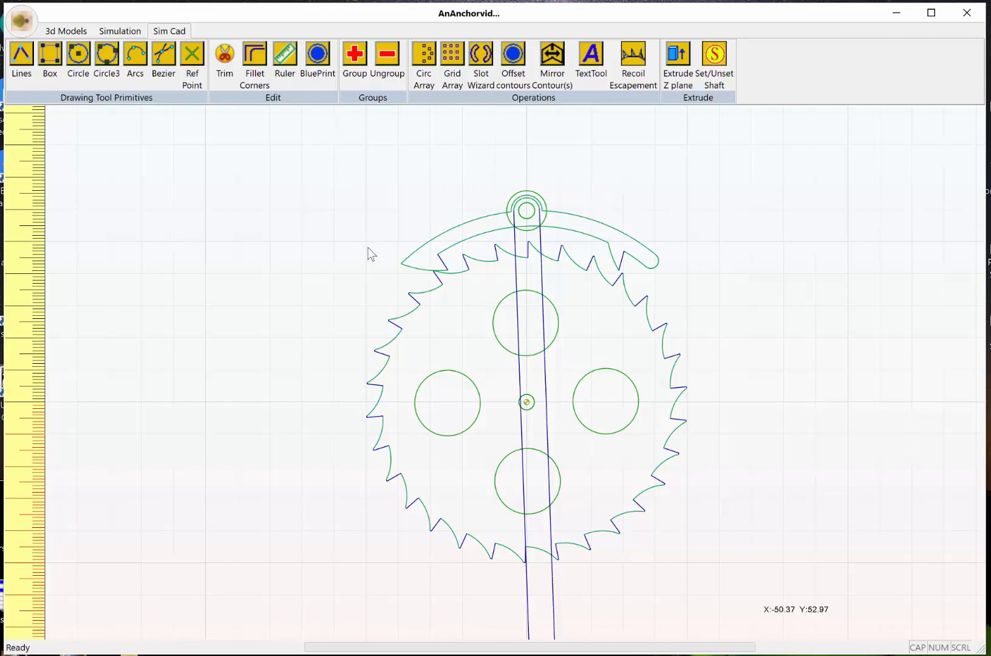
scroll(459, 275, down, 1)
scroll(491, 381, up, 2)
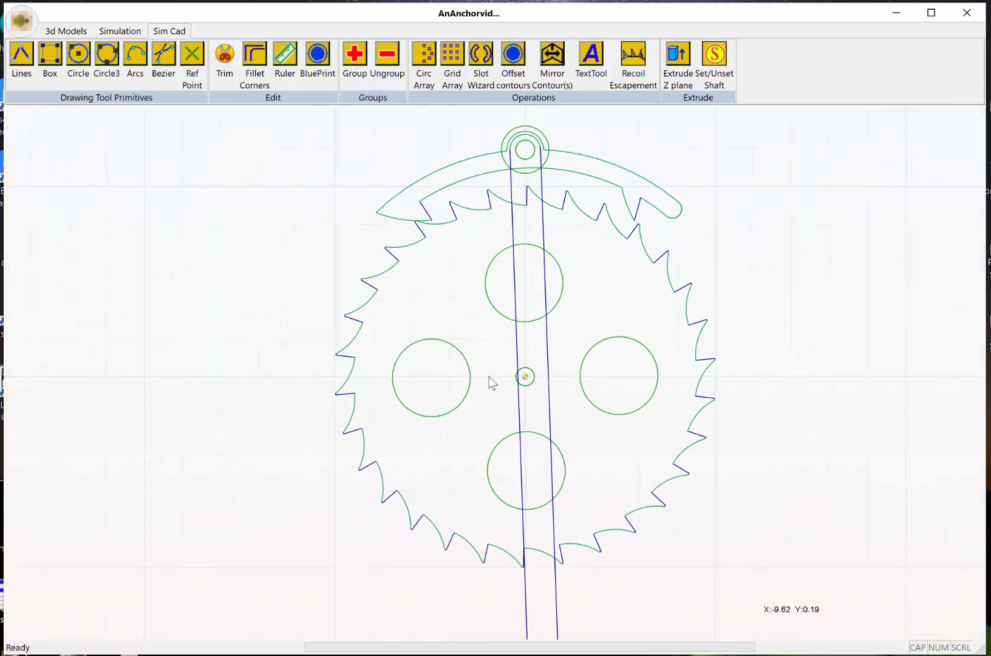
scroll(490, 379, down, 6)
middle_drag(504, 377, 487, 187)
middle_drag(495, 316, 504, 381)
scroll(505, 366, up, 3)
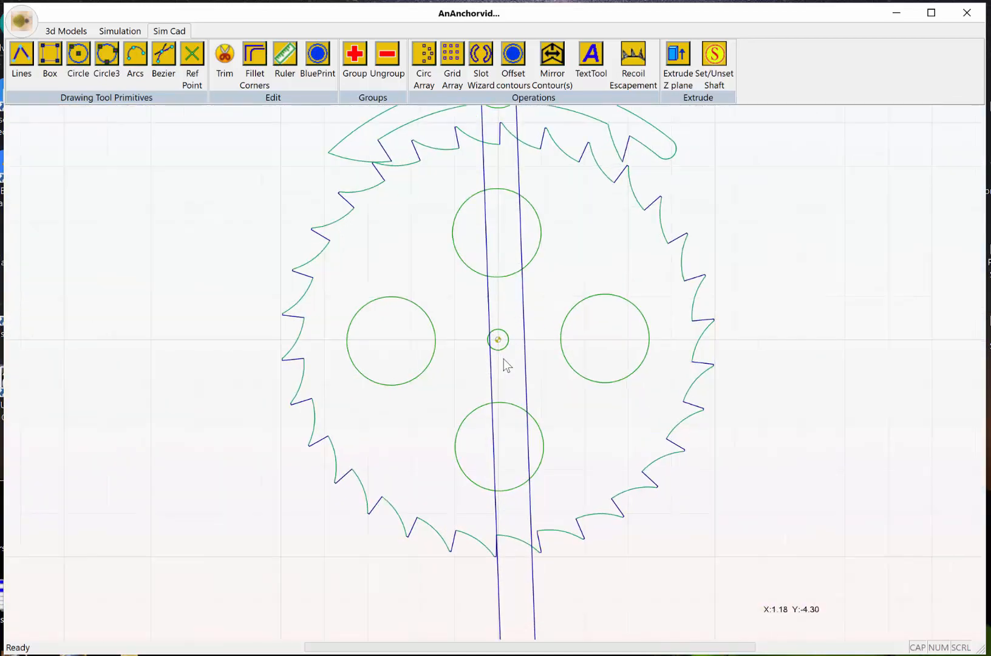
scroll(506, 364, down, 2)
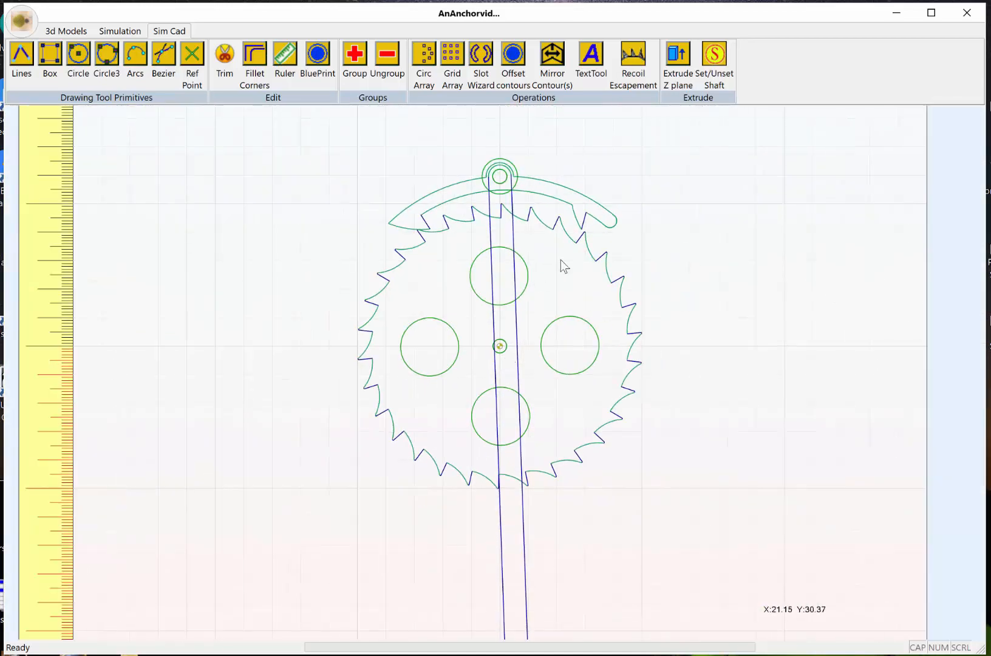